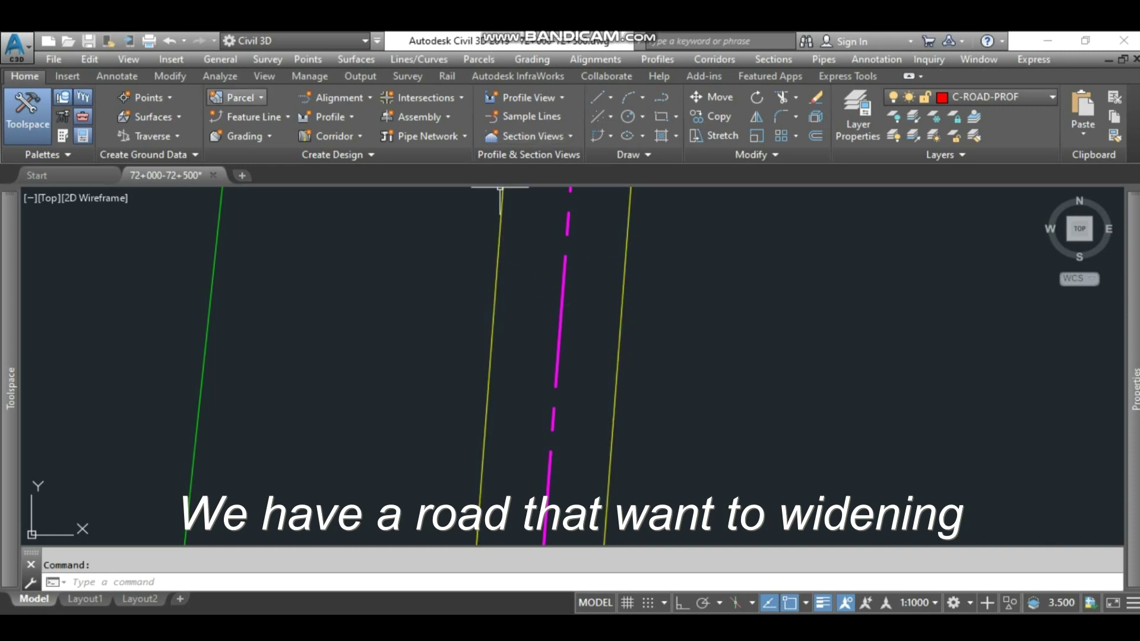
Measure the road width between the two yellow edge lines with an aligned dimension, without placing it
left_click(117, 76)
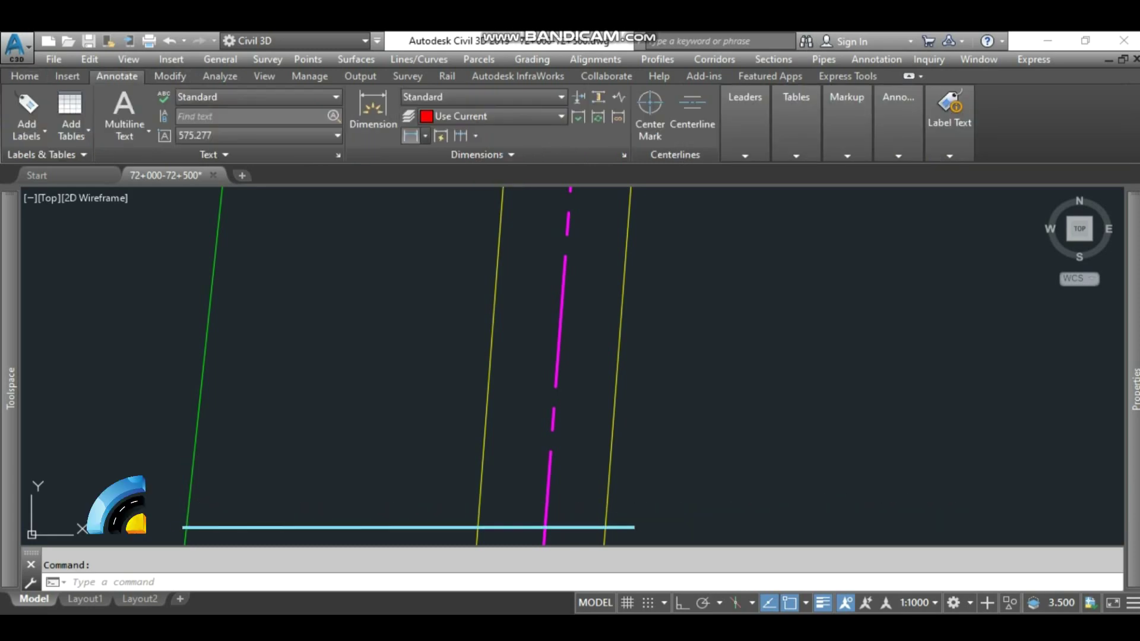
left_click(426, 136)
left_click(451, 193)
left_click(491, 359)
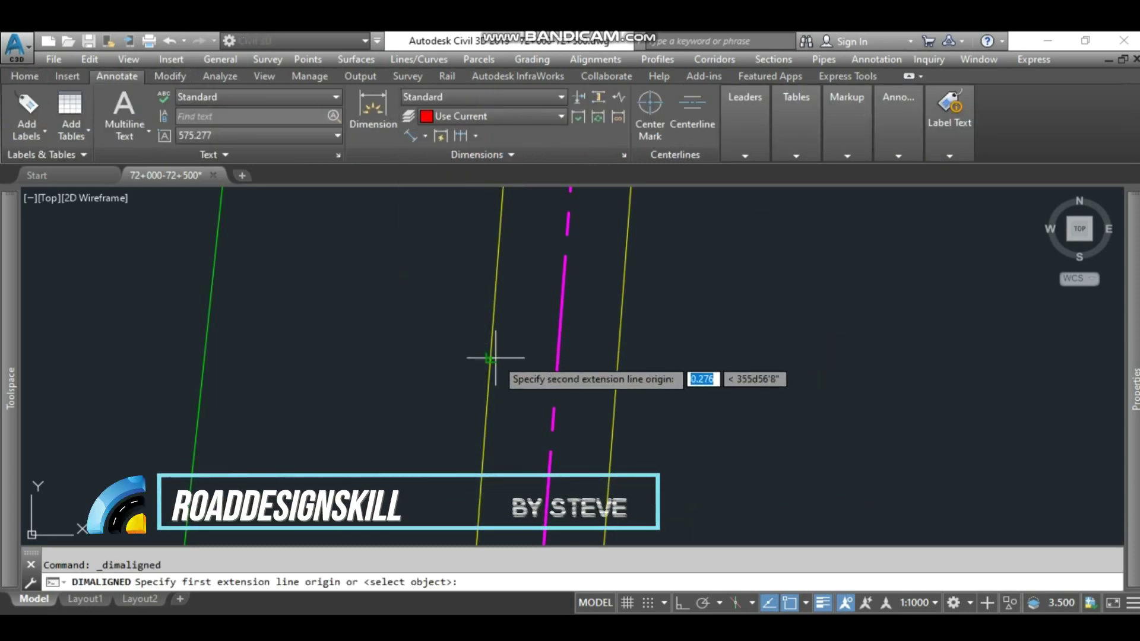
left_click(617, 365)
scroll(565, 362, "up", 5)
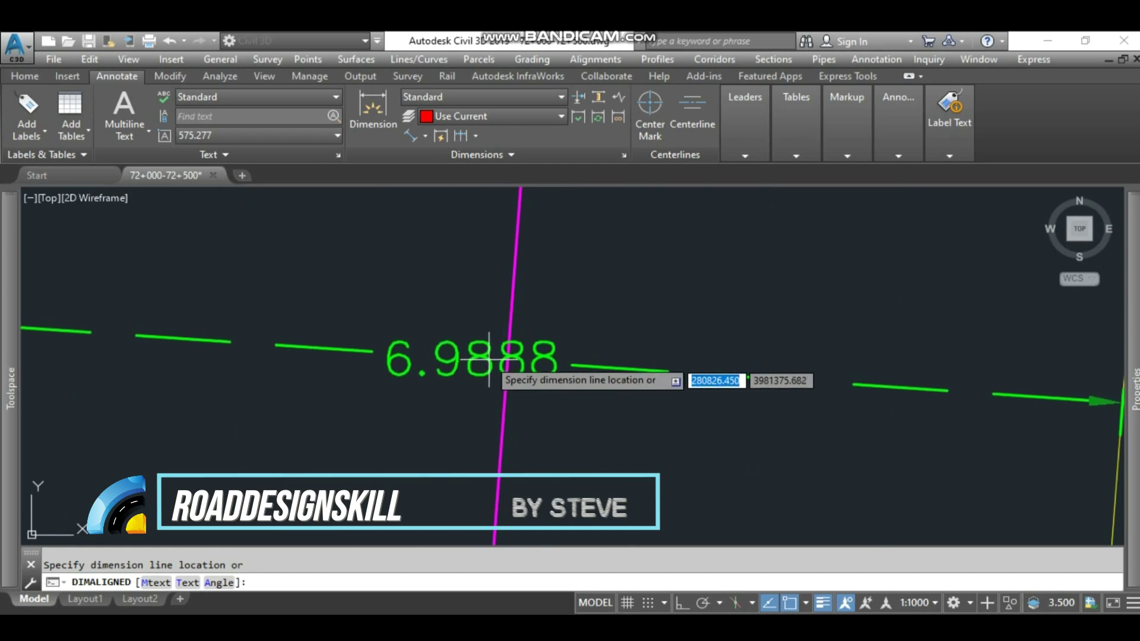
key("Escape")
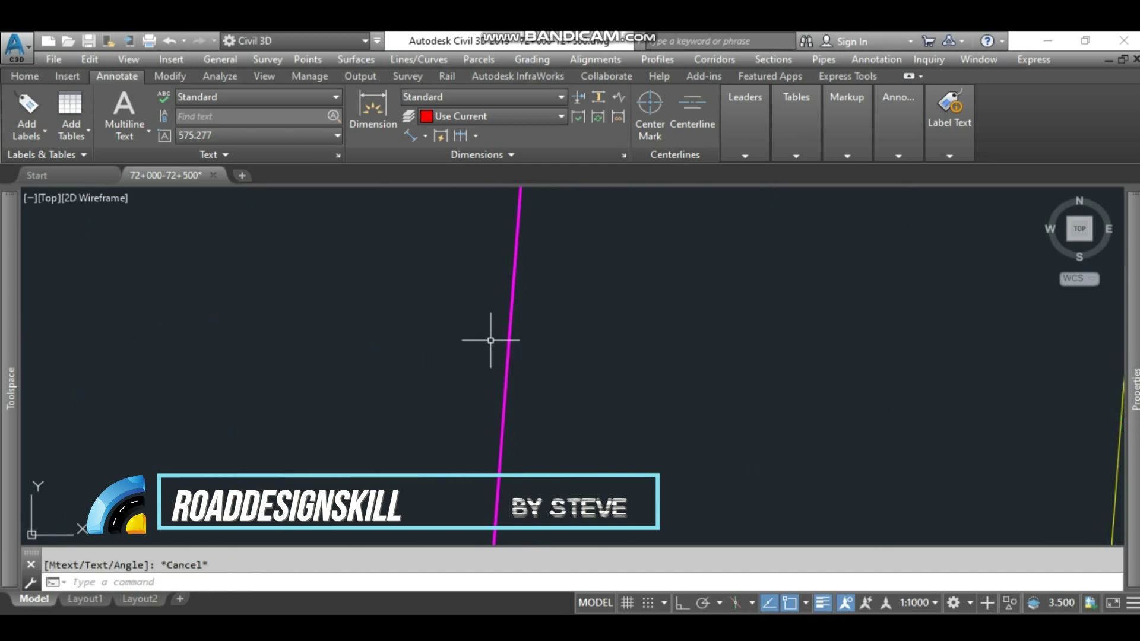
scroll(519, 300, "down", 5)
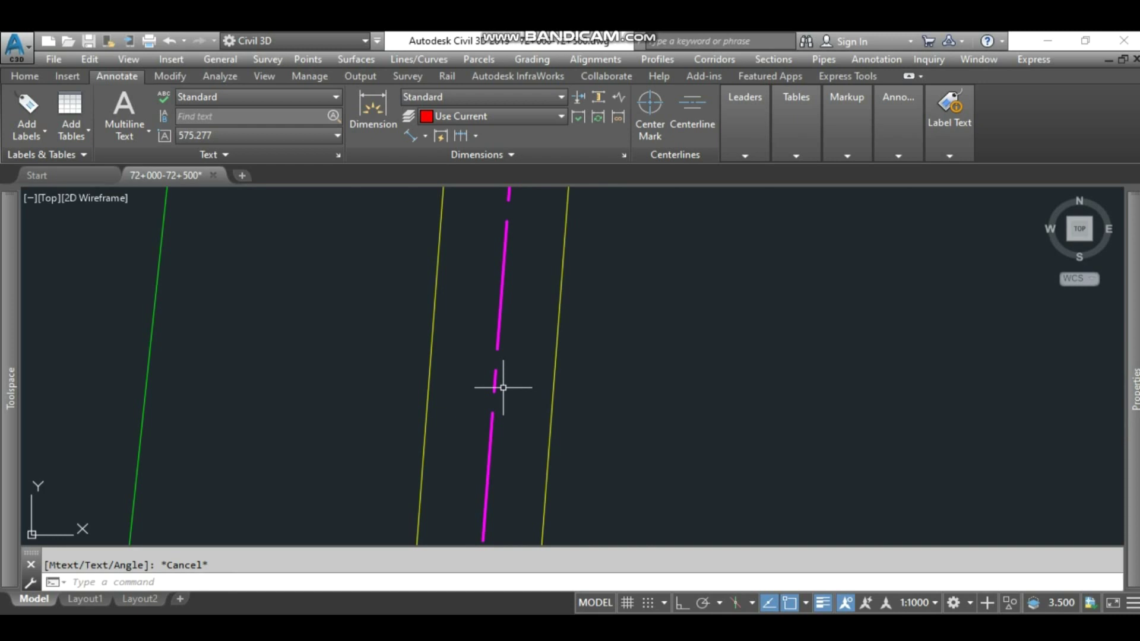
Set the style of the surface "first" to Contours 1m and 5m (Background)
scroll(425, 387, "down", 8)
scroll(437, 383, "up", 5)
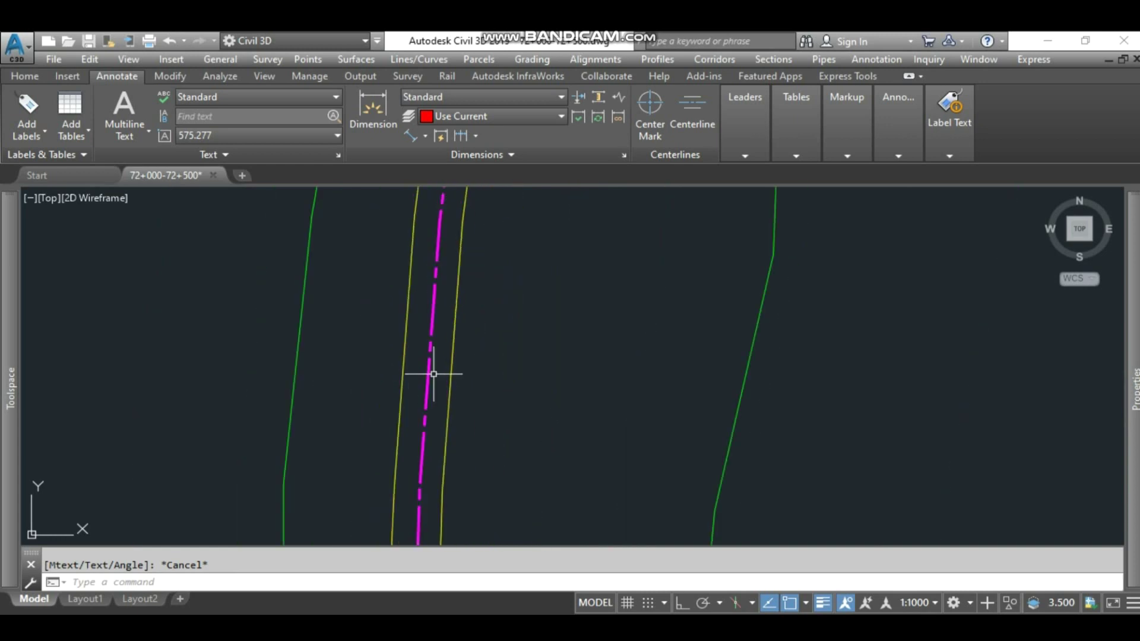
scroll(435, 372, "up", 4)
mouse_move(10, 386)
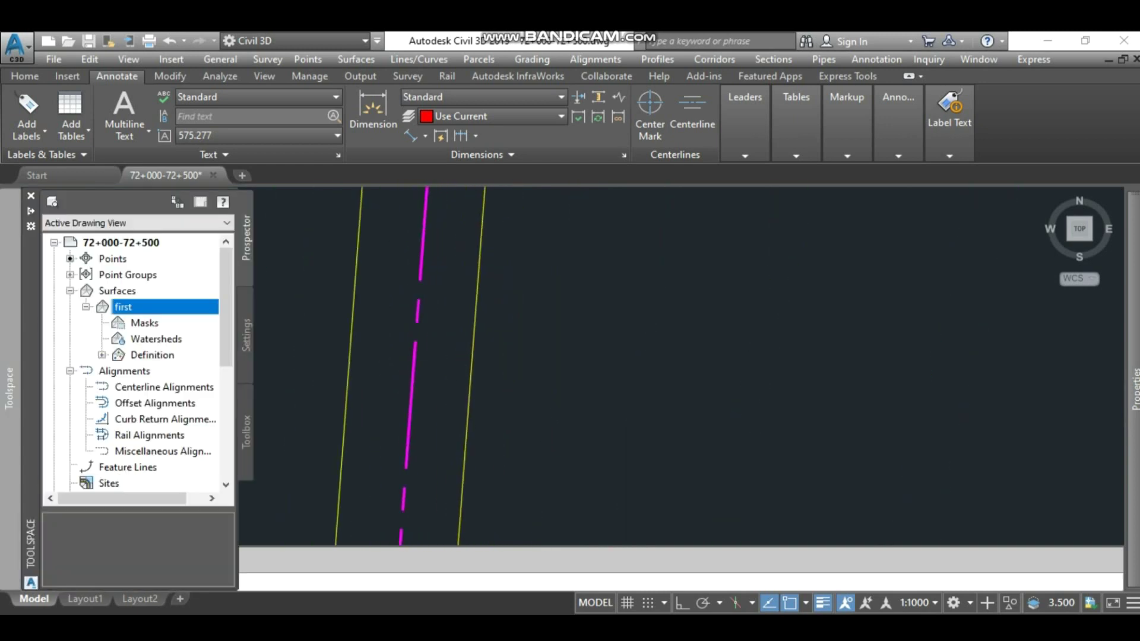
key("Left")
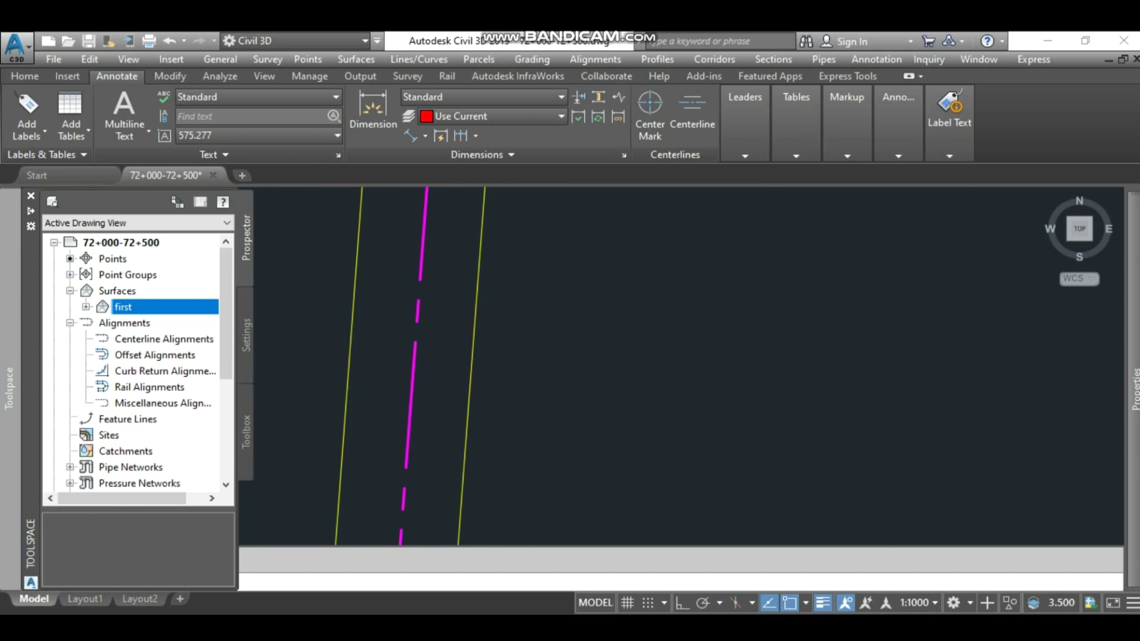
key("Right")
right_click(145, 307)
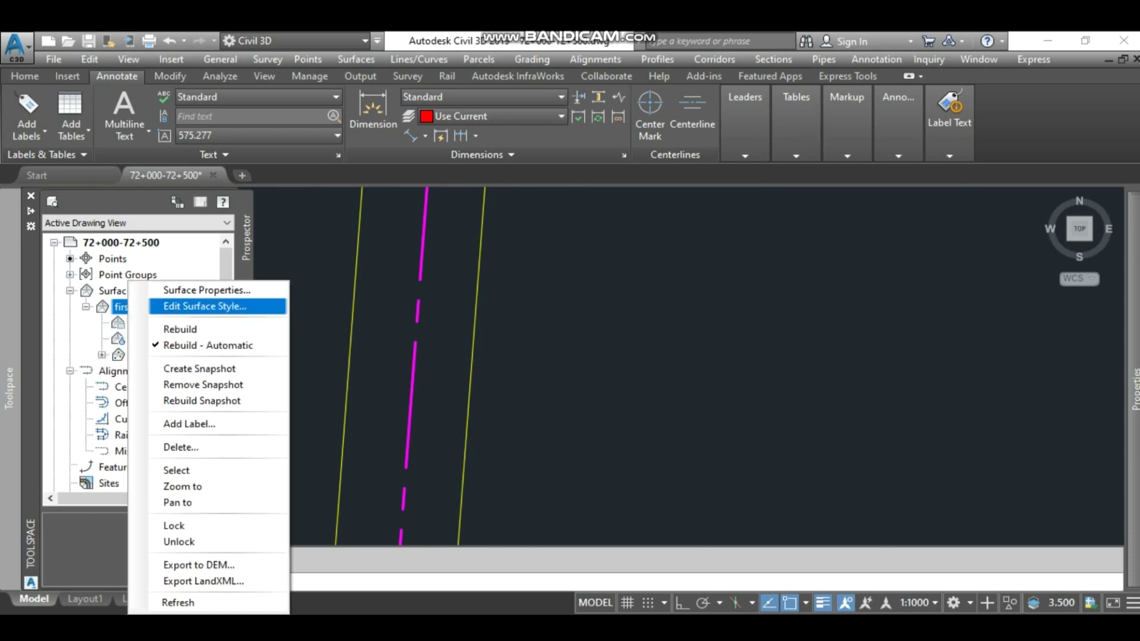
left_click(179, 290)
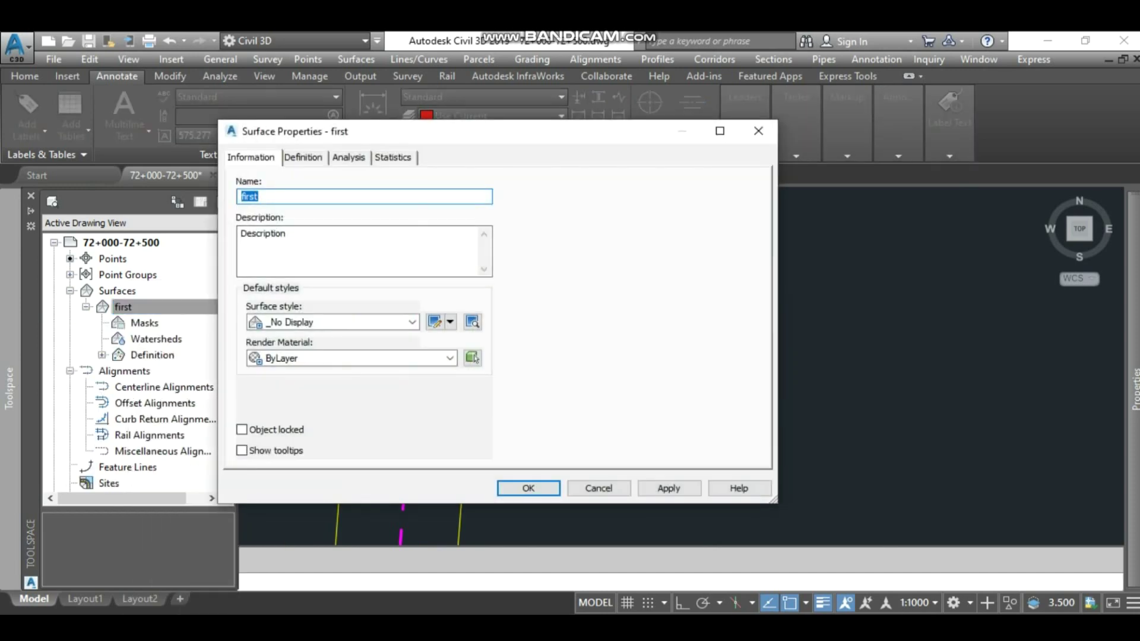
left_click(332, 321)
left_click(332, 364)
key("Return")
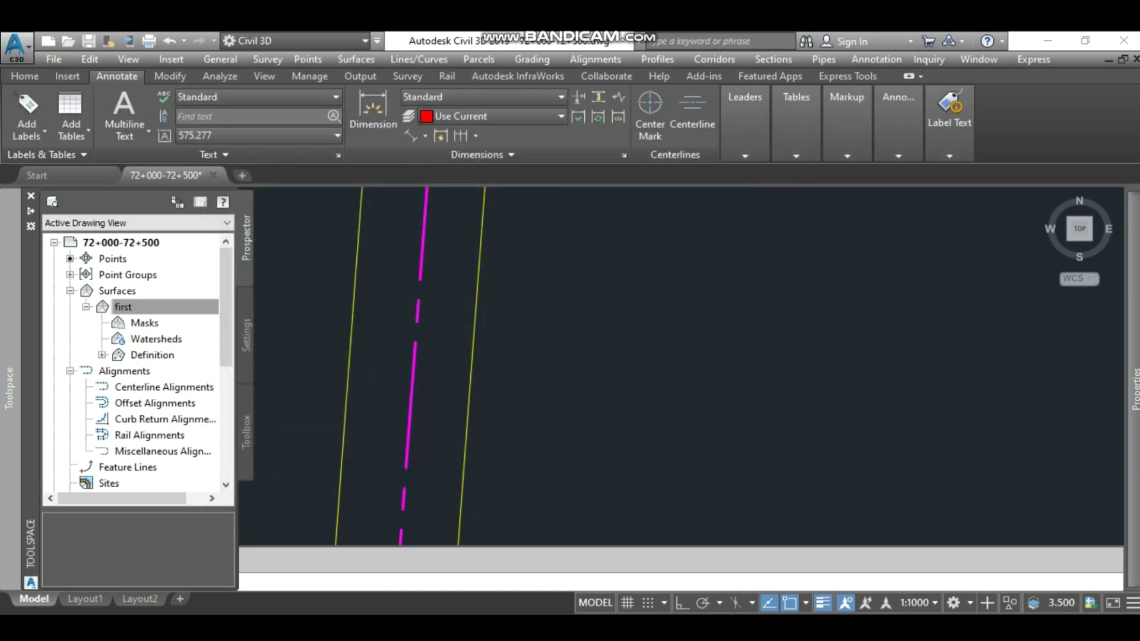
scroll(643, 329, "down", 5)
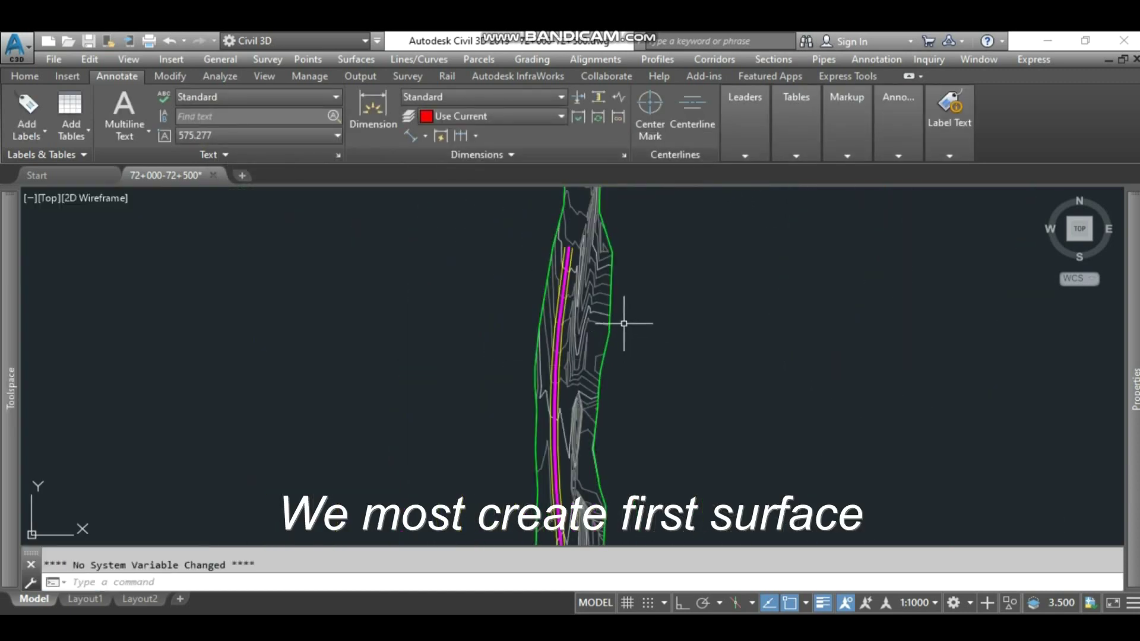
Set the style of the surface "first" to _No Display
mouse_move(10, 338)
right_click(123, 307)
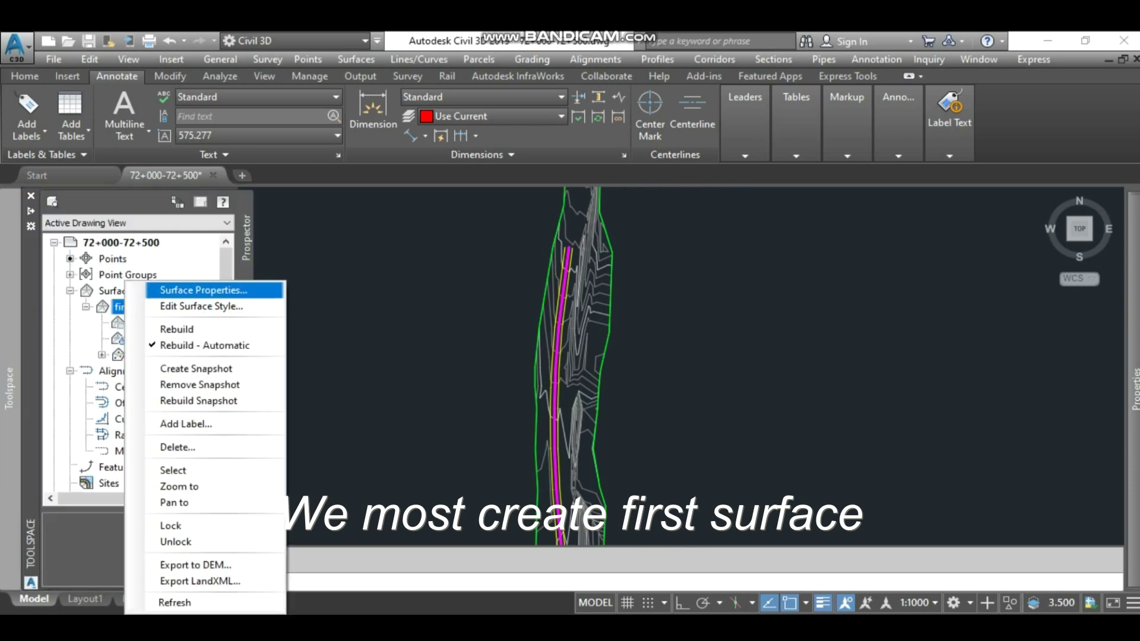
left_click(178, 291)
left_click(332, 322)
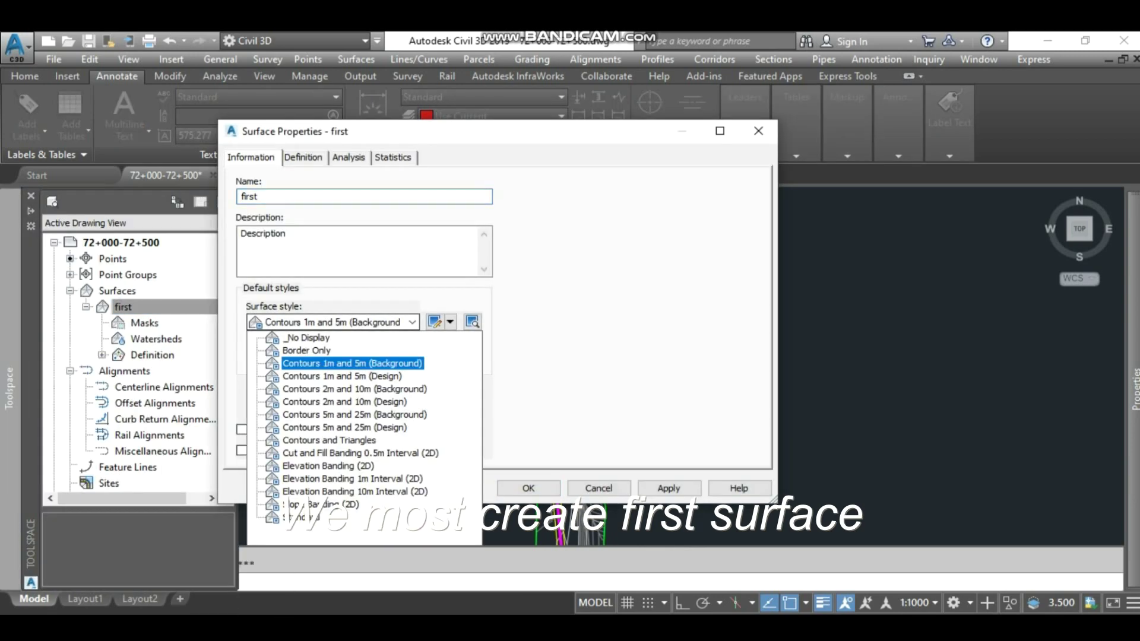
left_click(307, 338)
left_click(528, 488)
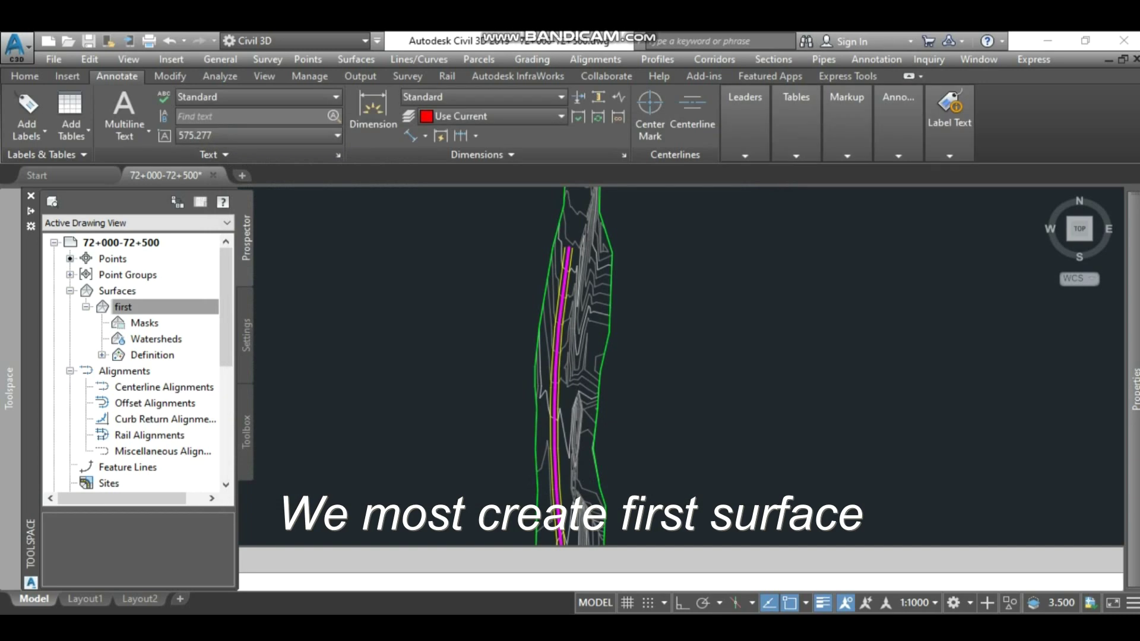
Begin an alignment from objects using the magenta road centerline, accepting its default direction
scroll(572, 377, "up", 3)
scroll(552, 365, "up", 2)
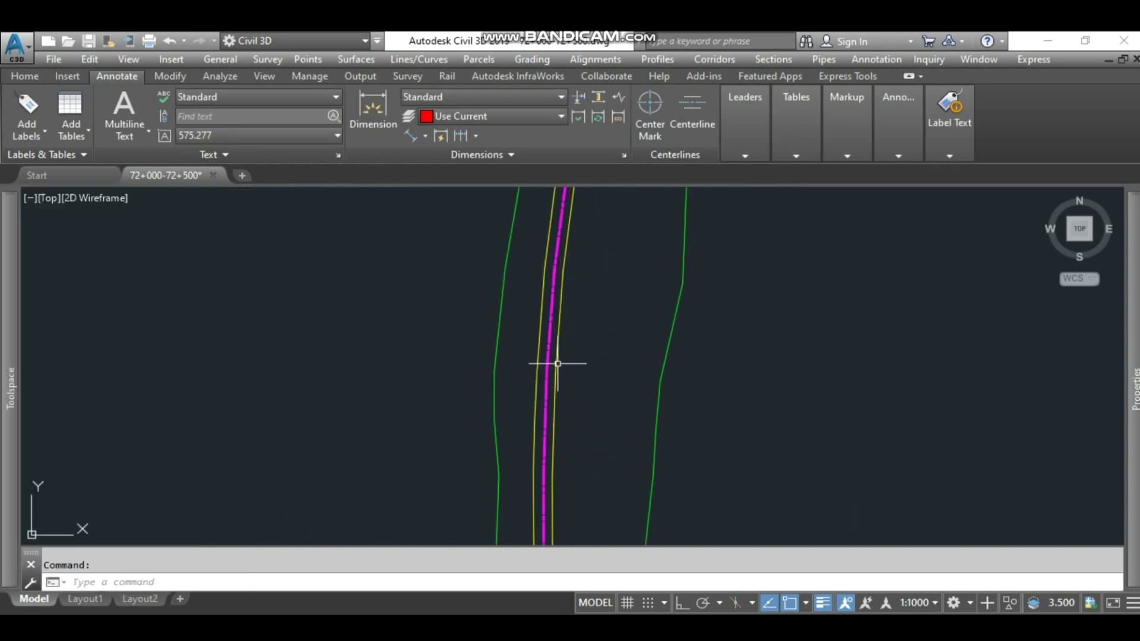
scroll(485, 370, "up", 2)
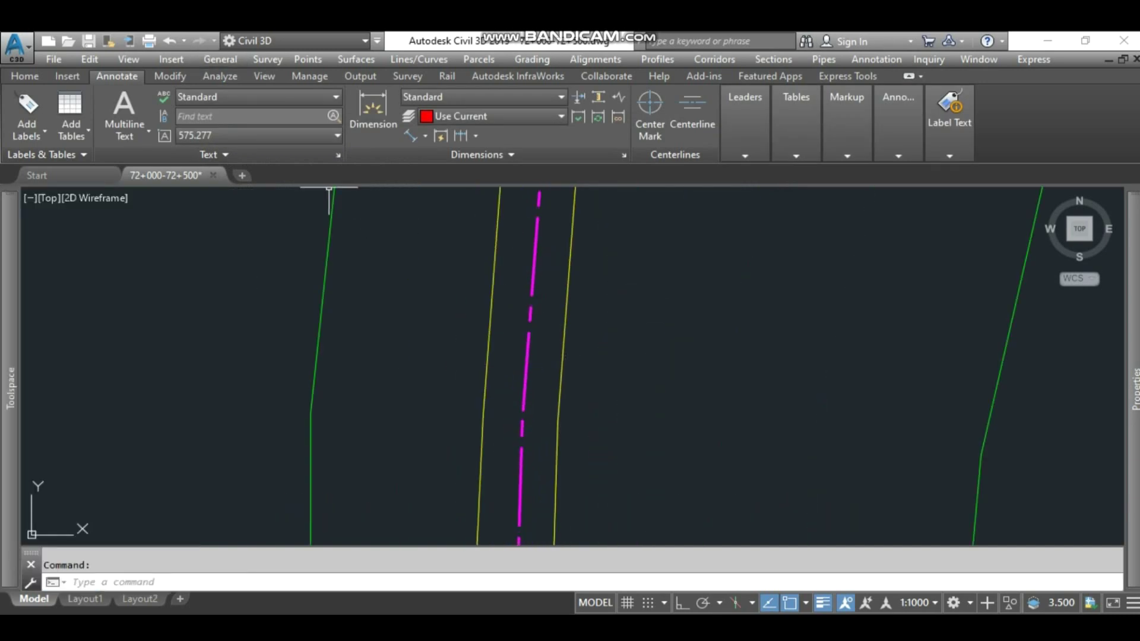
left_click(24, 76)
left_click(341, 98)
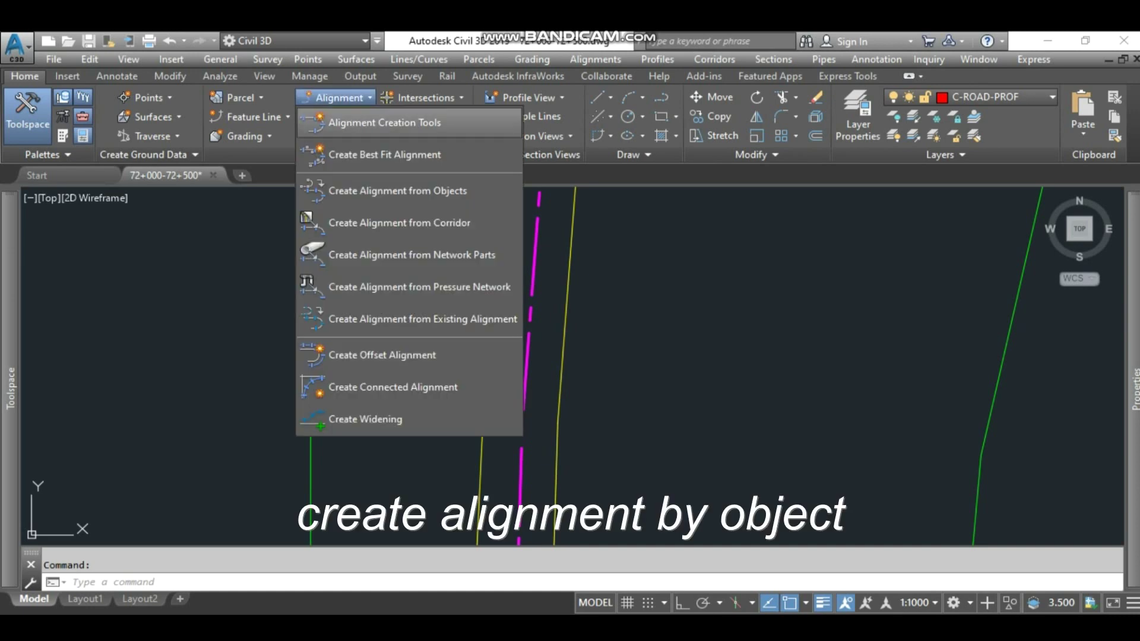
left_click(392, 186)
left_click(530, 348)
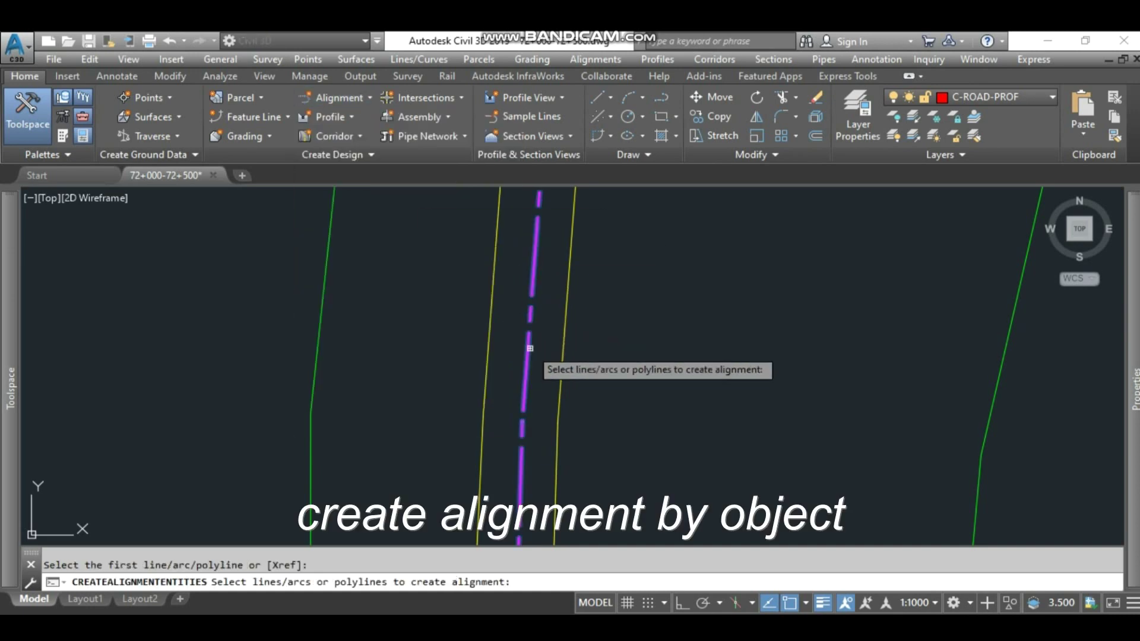
key("Return")
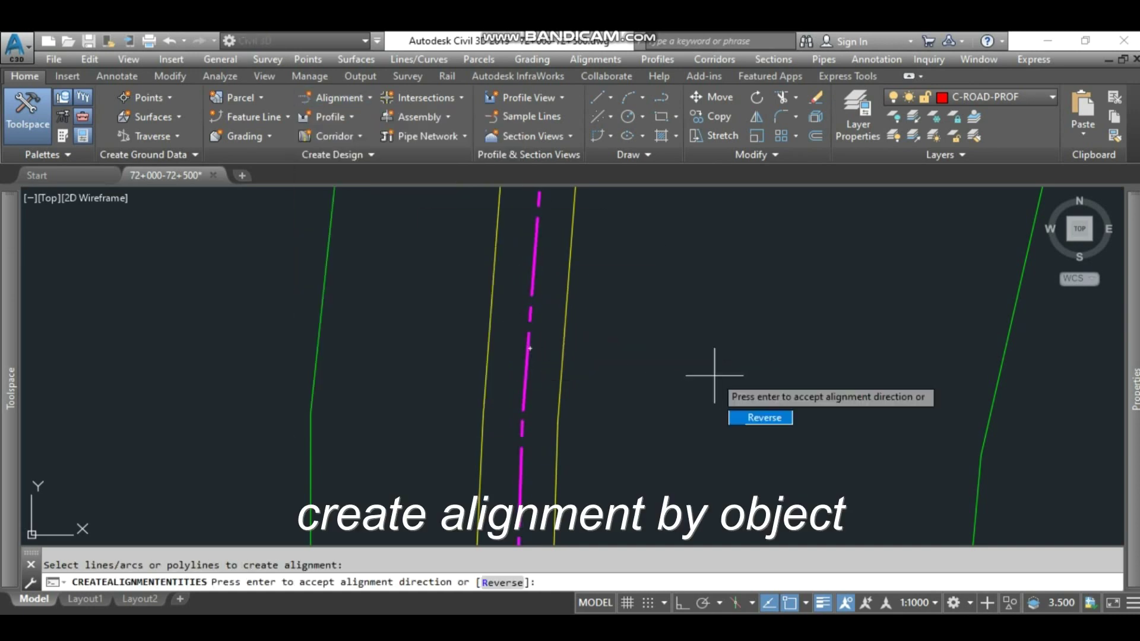
key("Return")
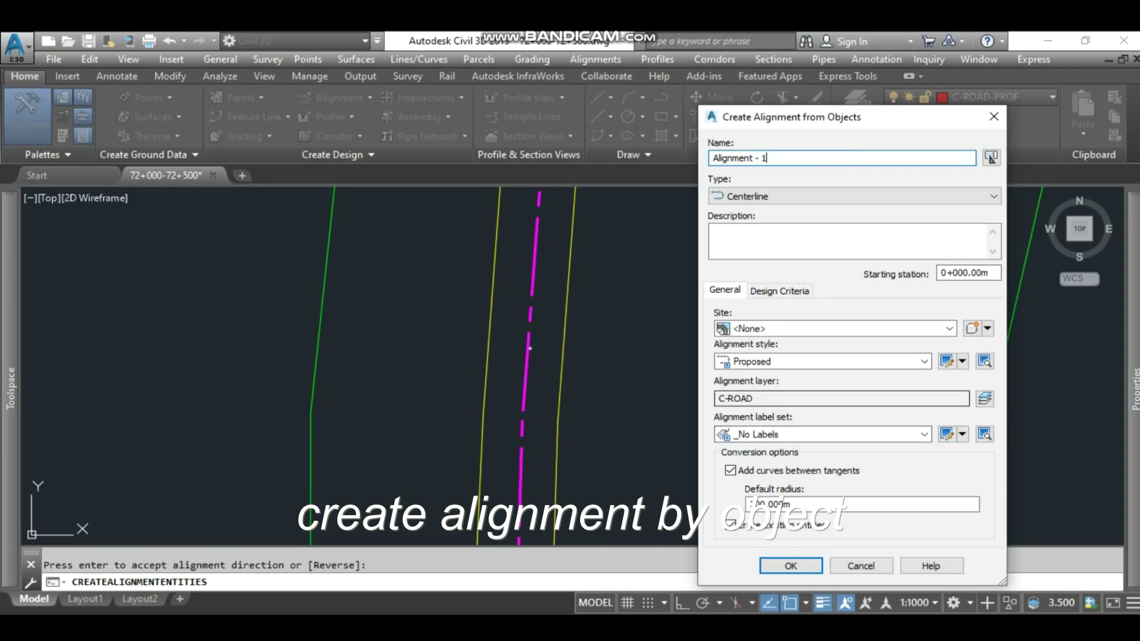
Add Perpendicular with Tick major station labels at a 100 m increment to the label set and create the alignment
left_click(947, 361)
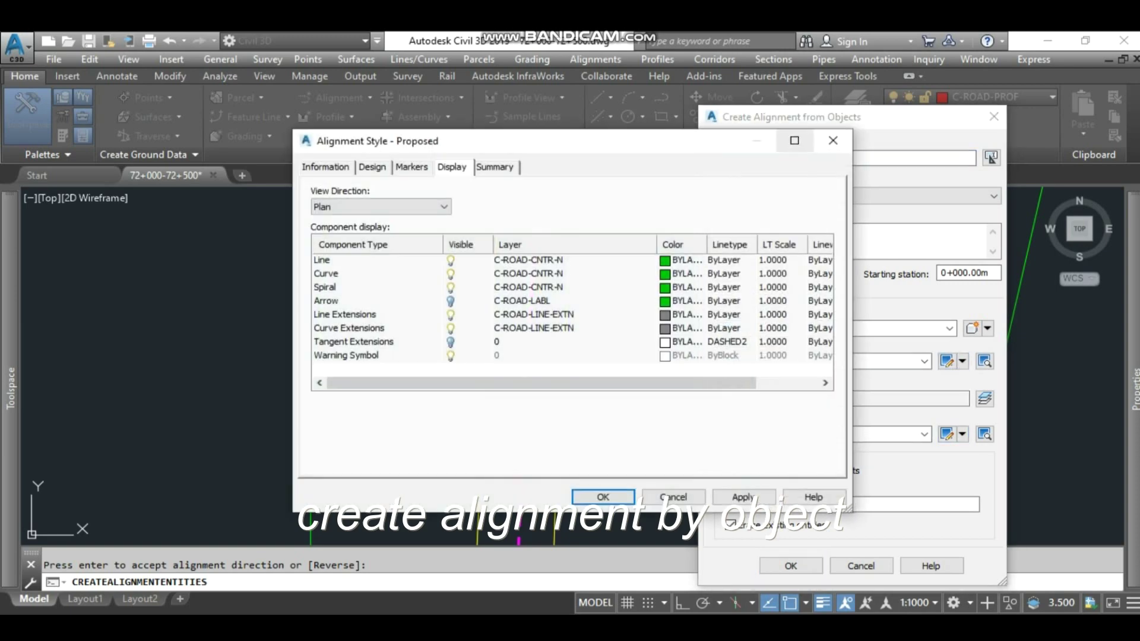
left_click(833, 140)
left_click(947, 434)
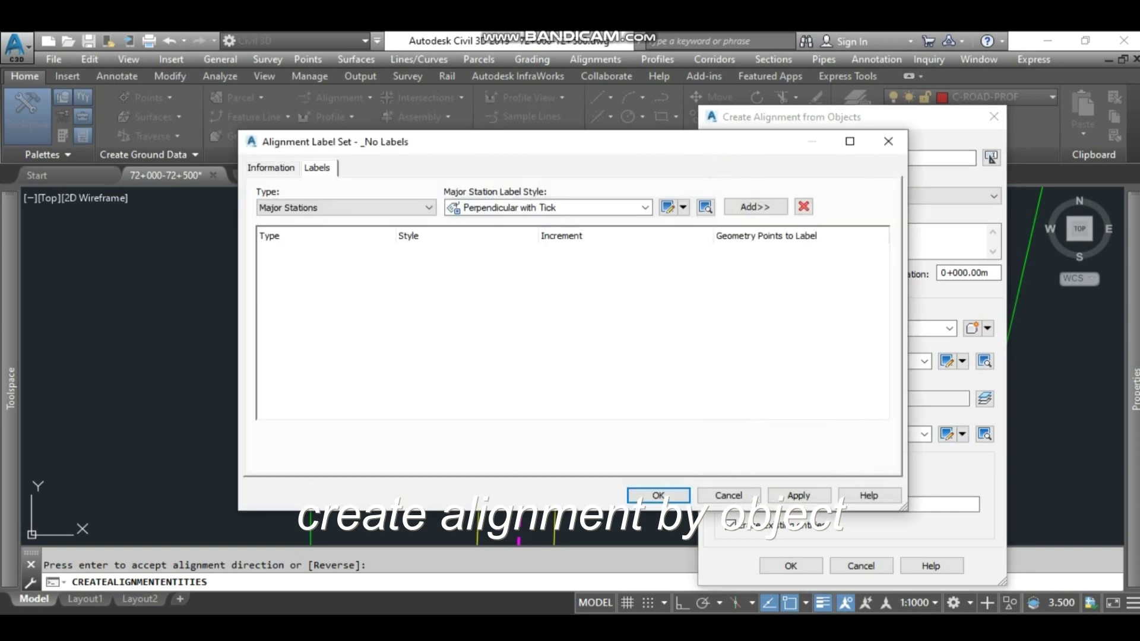
left_click(755, 206)
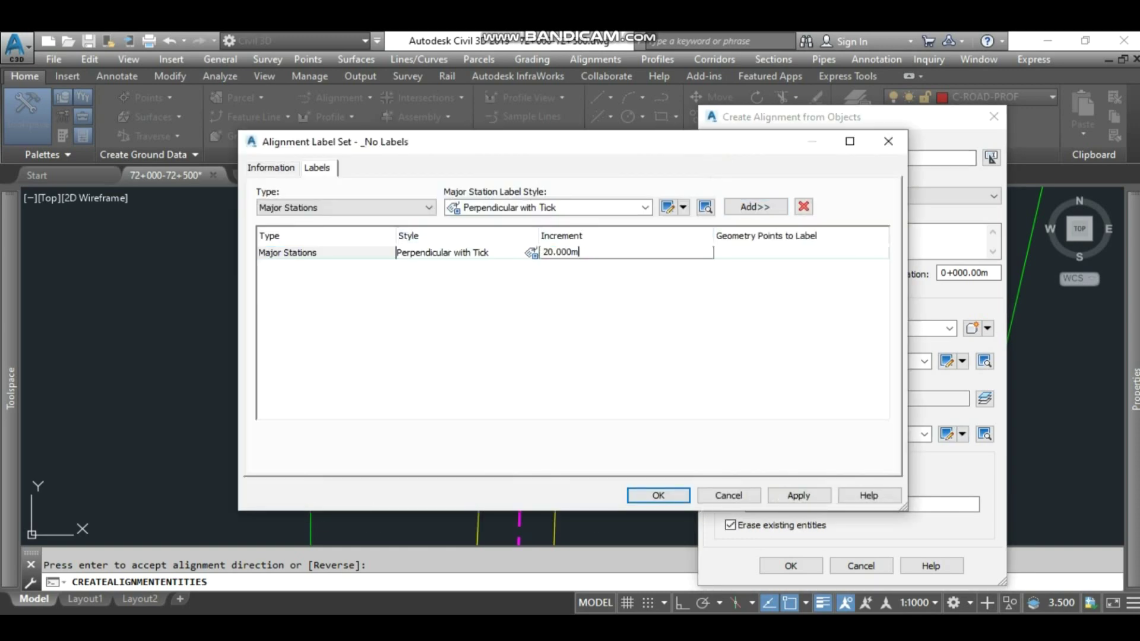
type("100")
key("Return")
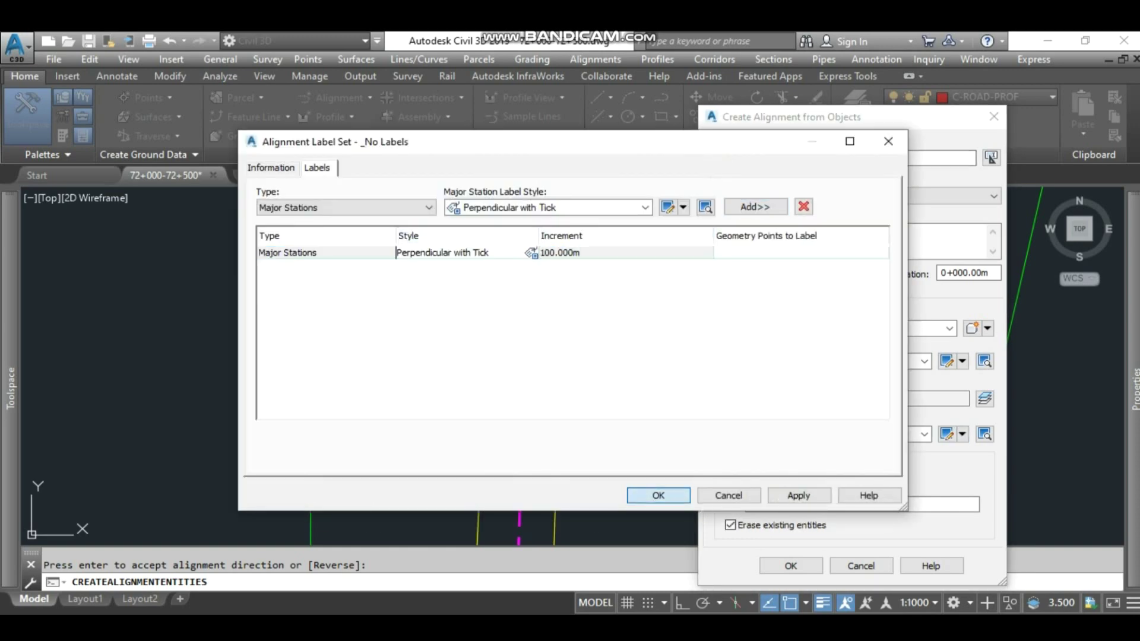
left_click(658, 495)
key("Return")
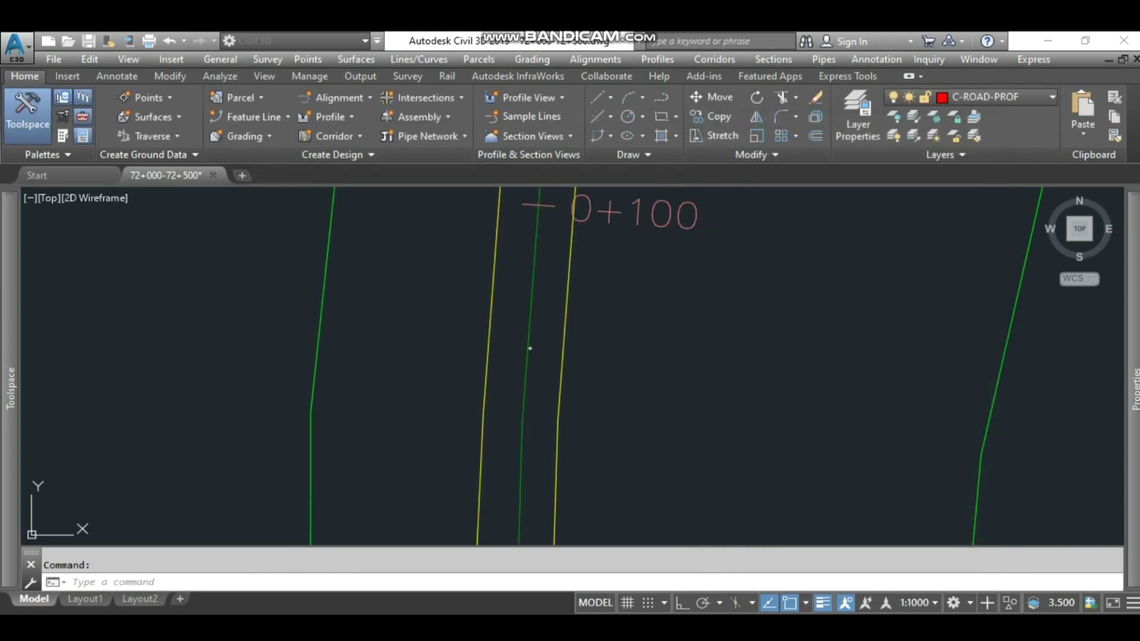
Examine the station labels along the new alignment, from its start at 0+000 to the side road near 0+400
scroll(629, 276, "down", 5)
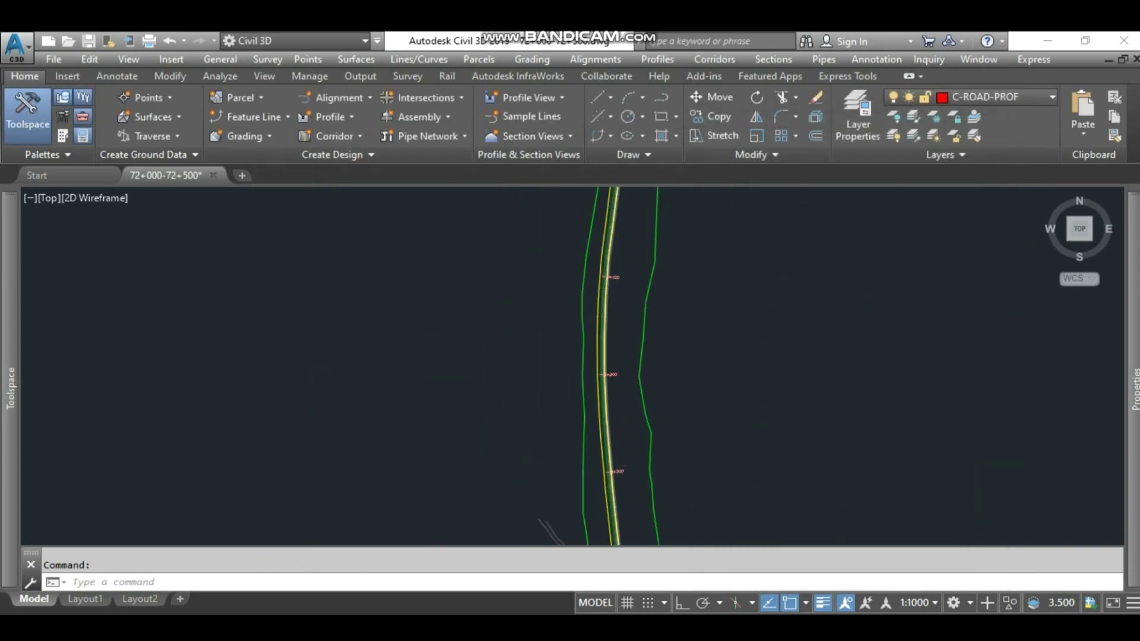
scroll(617, 314, "up", 4)
scroll(616, 275, "down", 5)
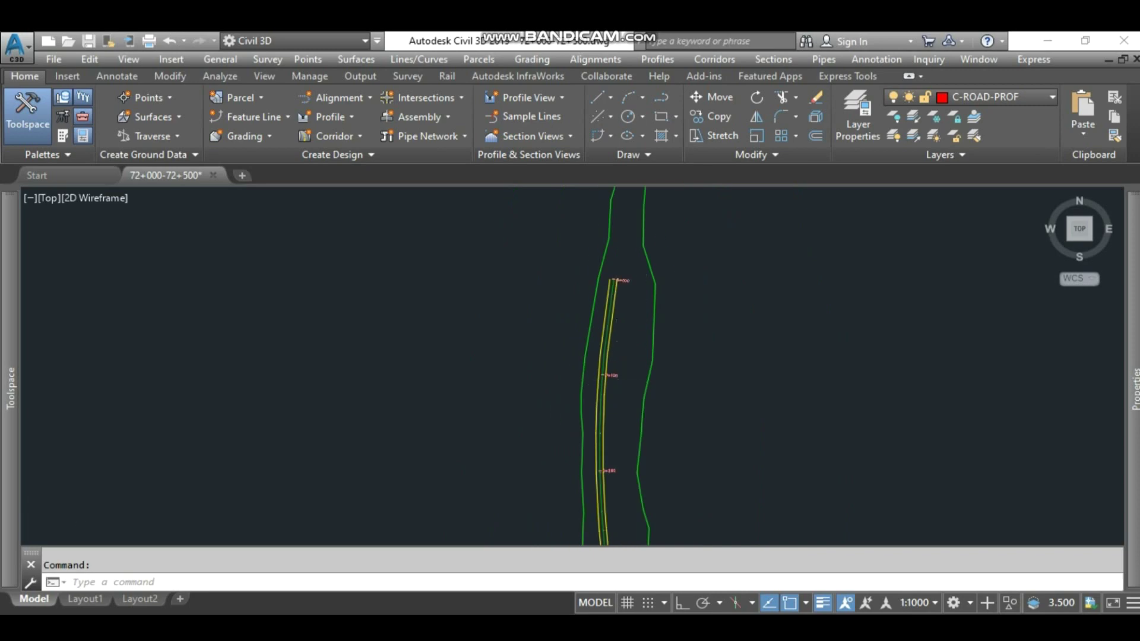
scroll(622, 348, "up", 8)
scroll(590, 382, "down", 5)
scroll(575, 338, "up", 5)
scroll(582, 408, "down", 5)
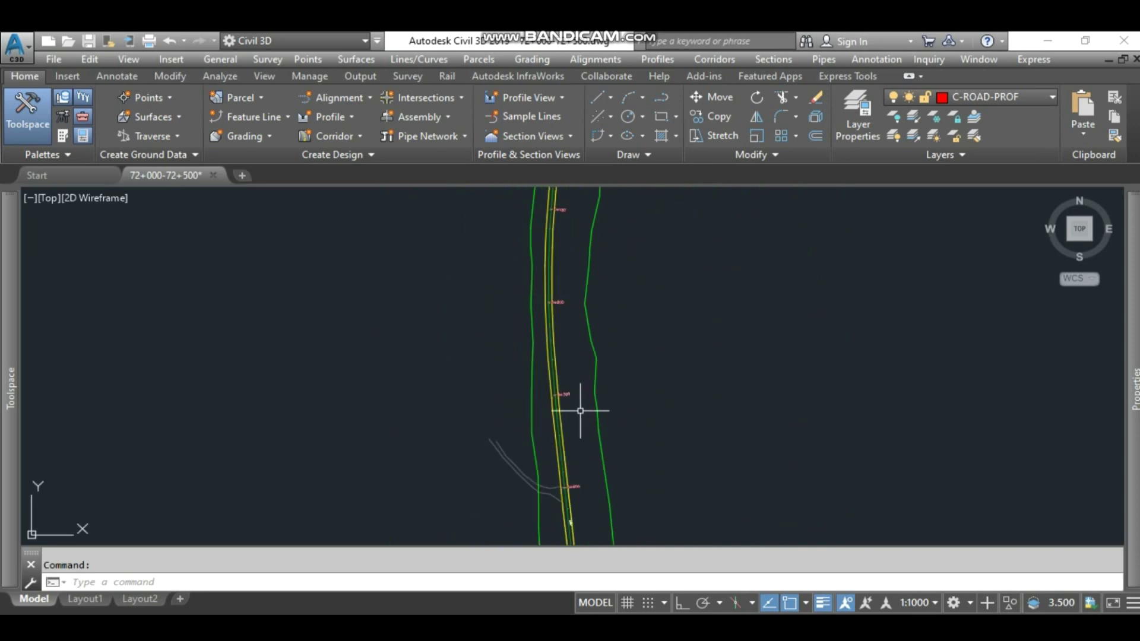
scroll(568, 386, "up", 5)
scroll(568, 386, "down", 5)
scroll(562, 438, "up", 5)
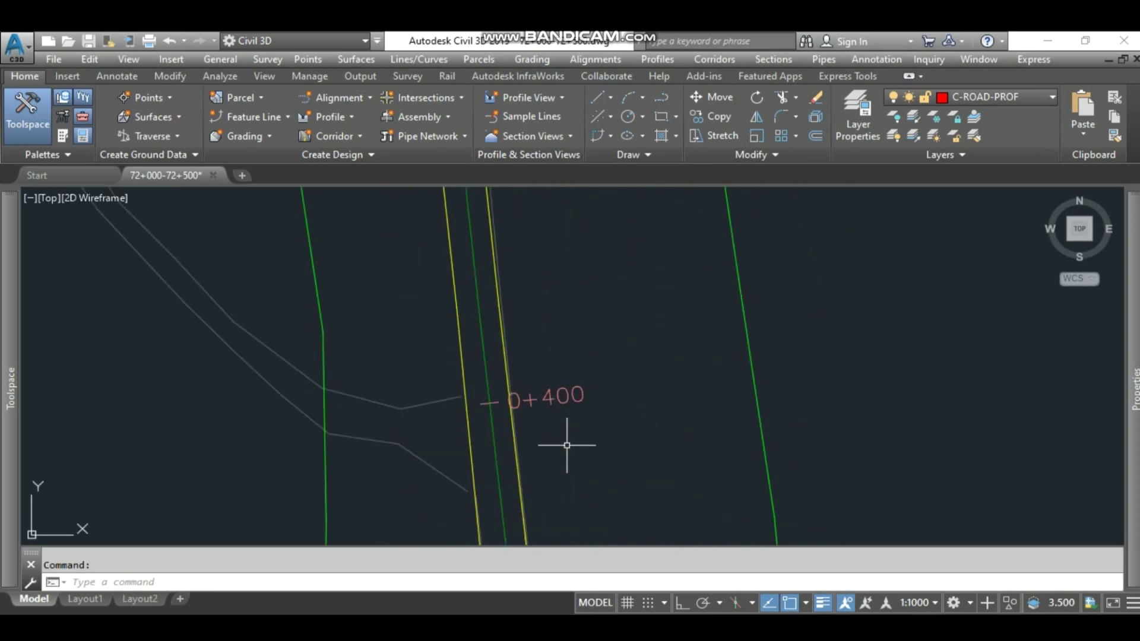
scroll(565, 446, "down", 4)
scroll(535, 293, "up", 5)
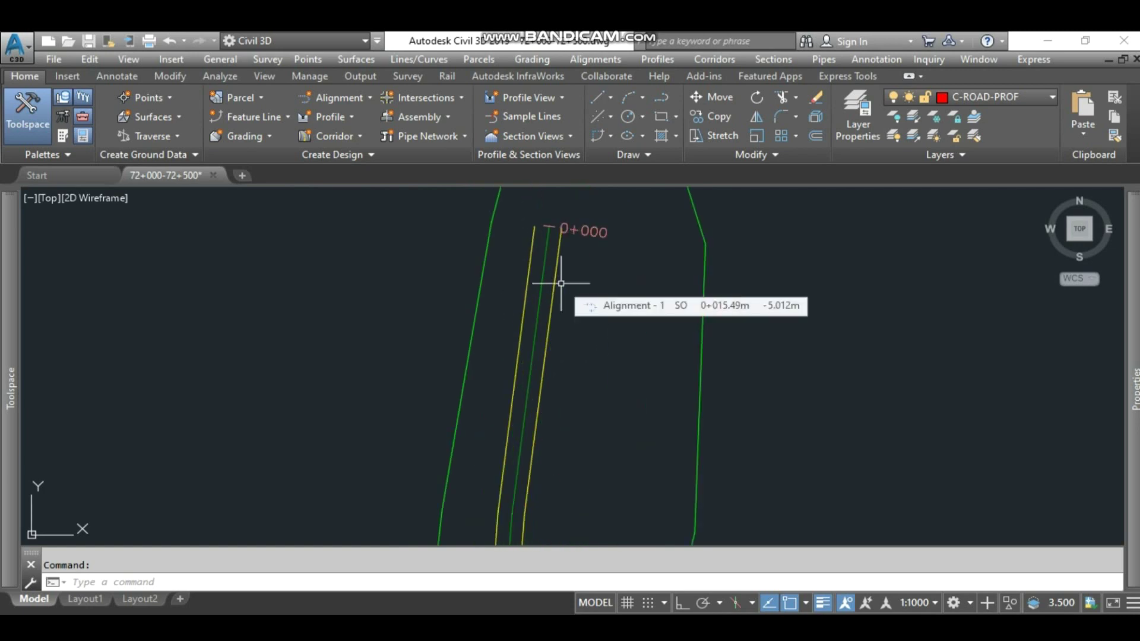
mouse_move(594, 296)
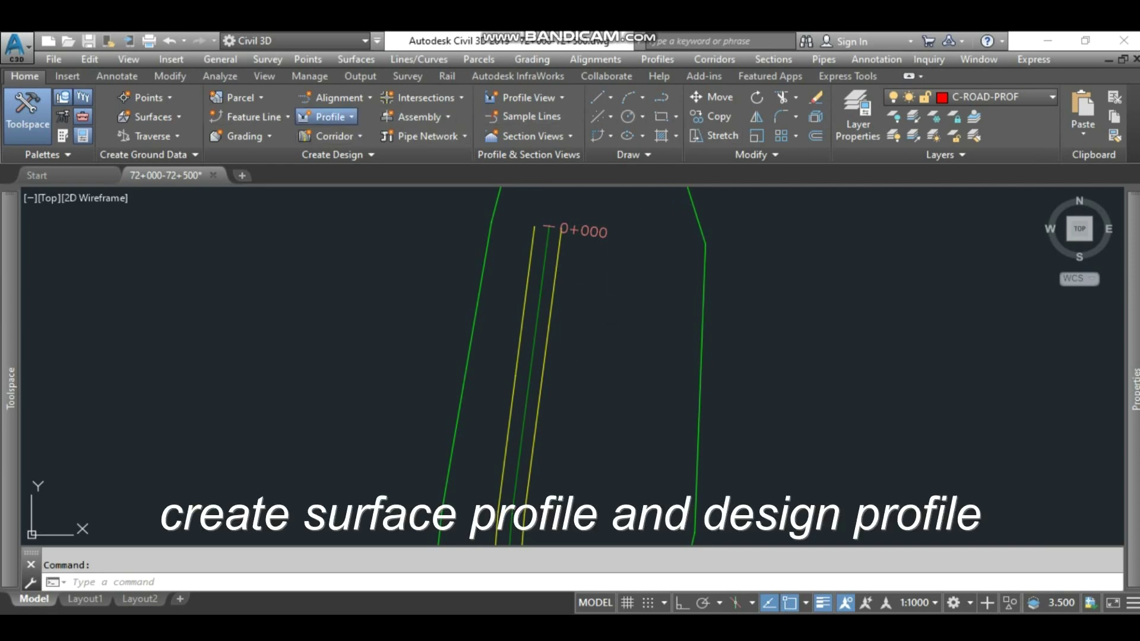
Add a profile of the surface "first" along Alignment - 1, with the sampled range ending at station 0+500
left_click(330, 116)
left_click(377, 140)
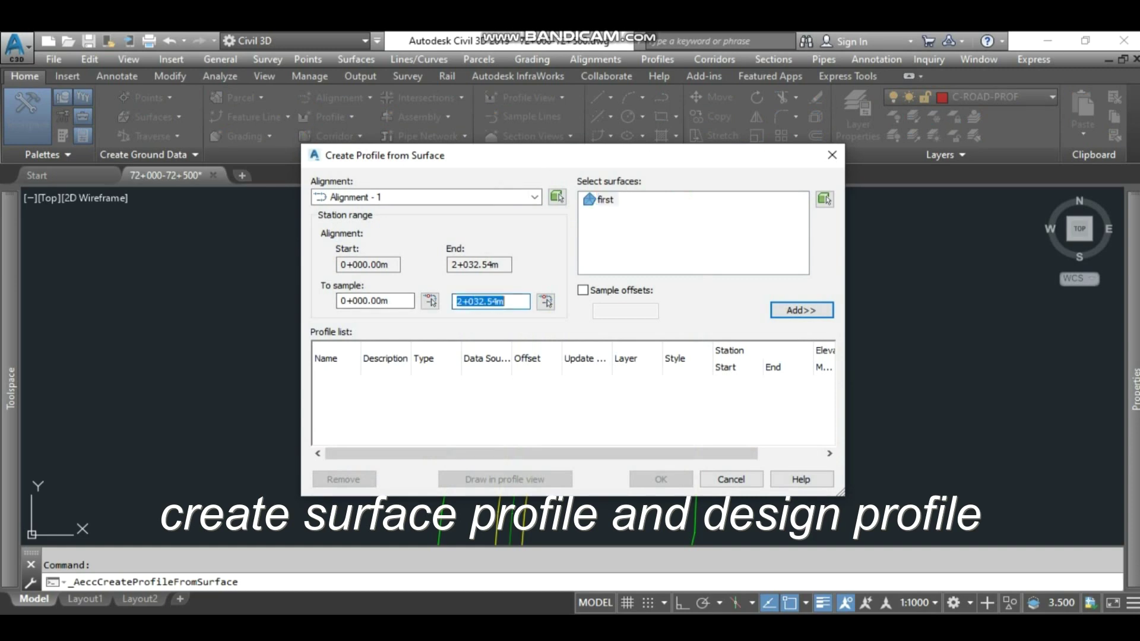
type("0+")
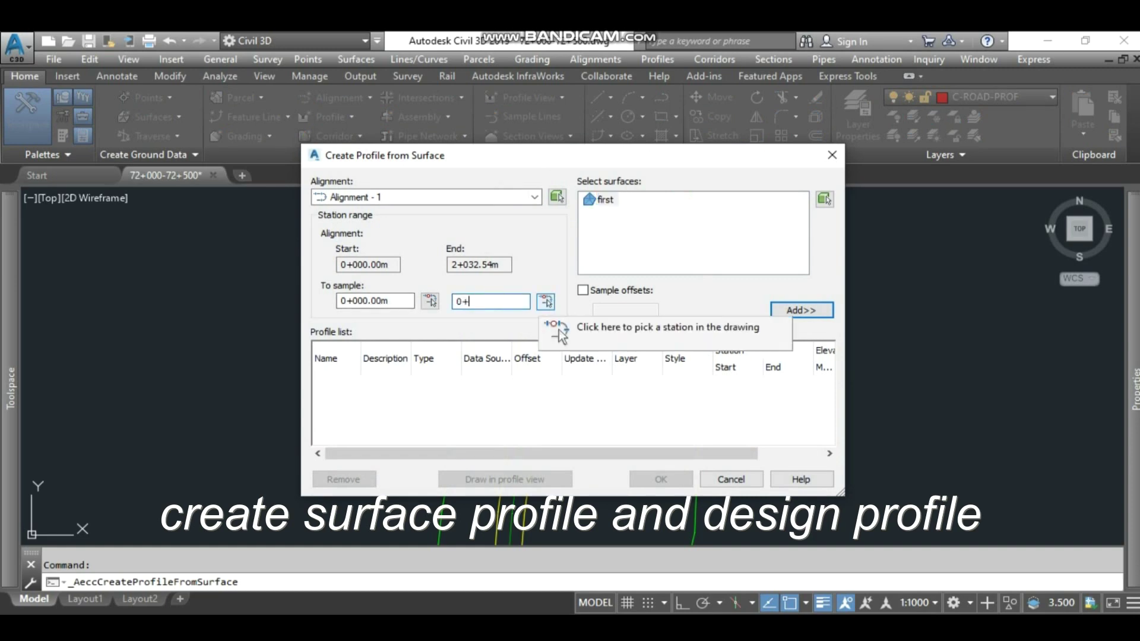
type("500")
left_click(802, 310)
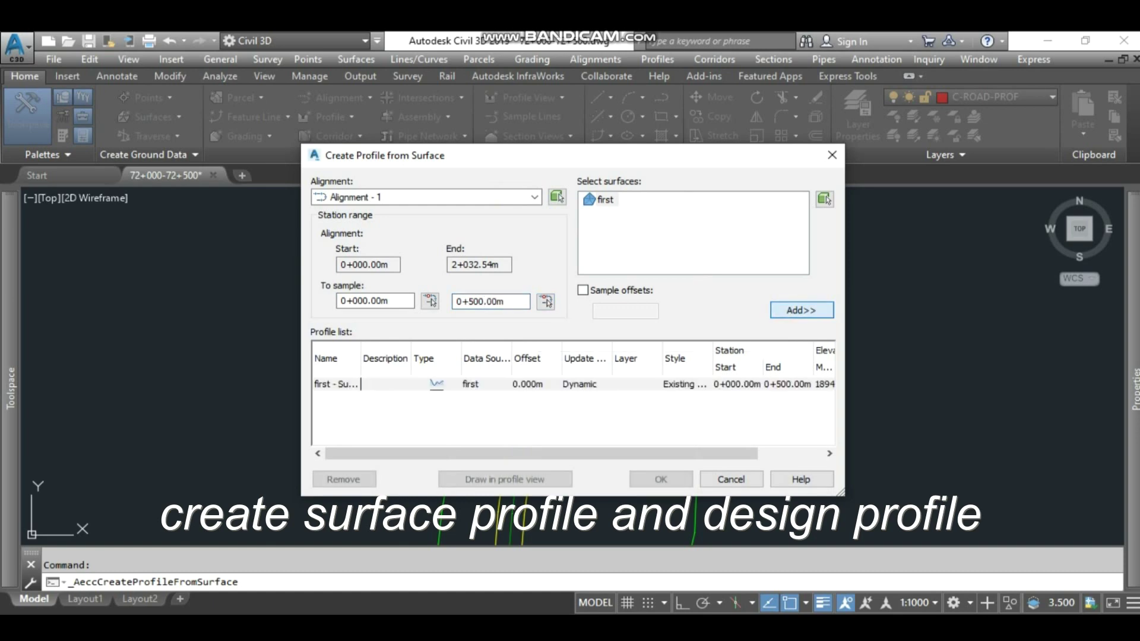
Draw the surface profile in a new profile view named 1 with the Profile View style, placed east of the road plan
left_click(505, 479)
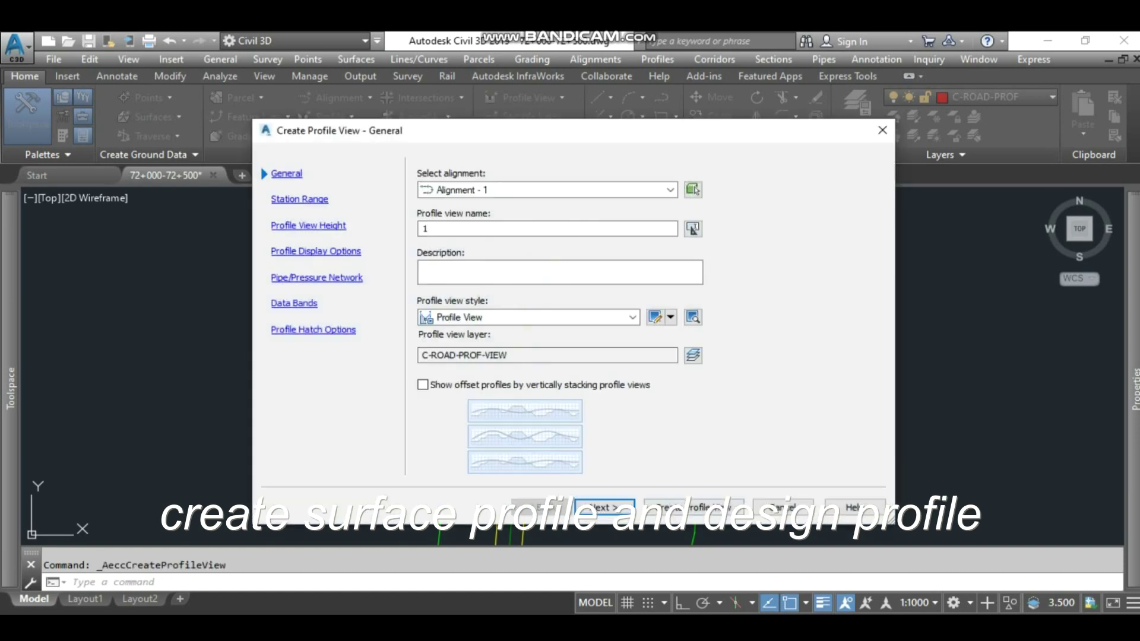
left_click(693, 508)
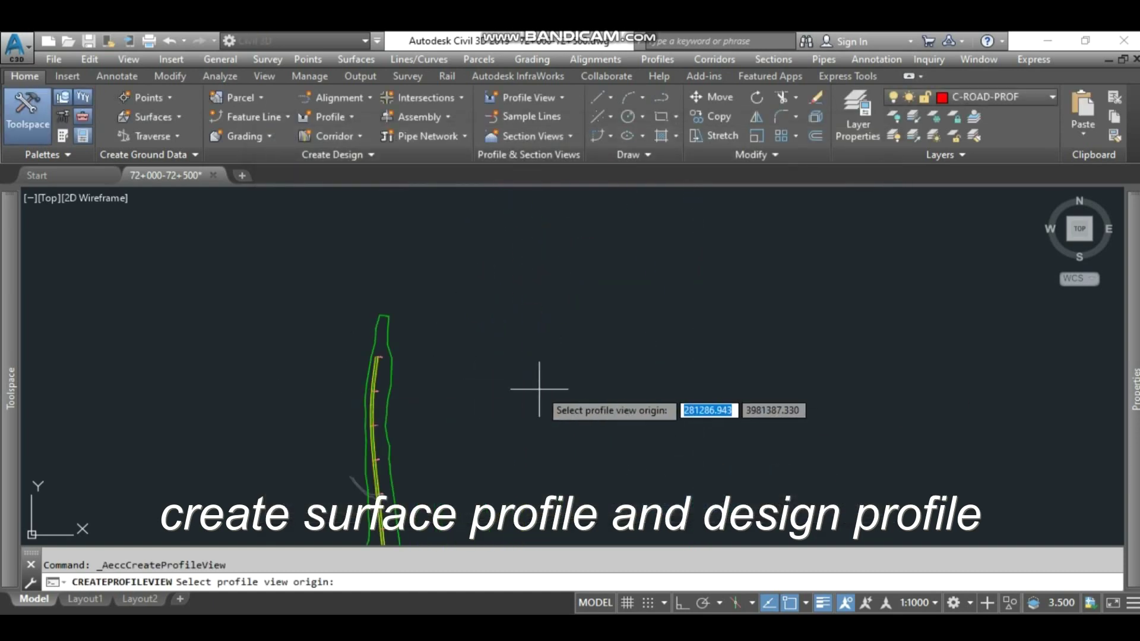
left_click(539, 389)
scroll(620, 377, "up", 4)
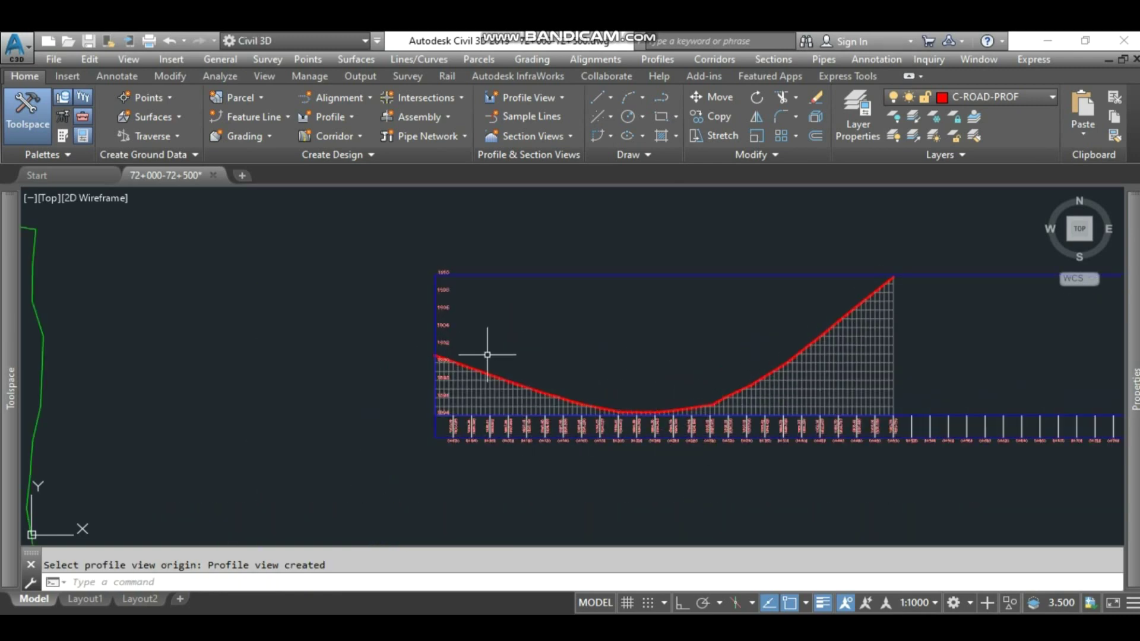
Create a layout profile named 1 in the profile view, using the Design Profile style and Complete Label Set
left_click(571, 400)
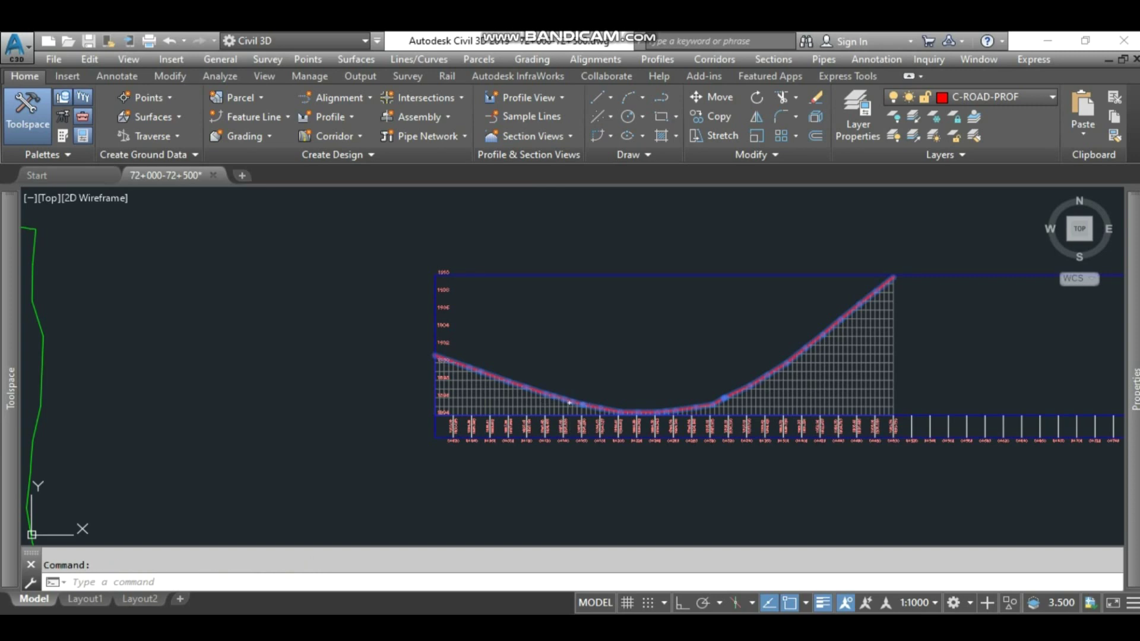
key("Escape")
scroll(681, 379, "up", 2)
left_click(591, 334)
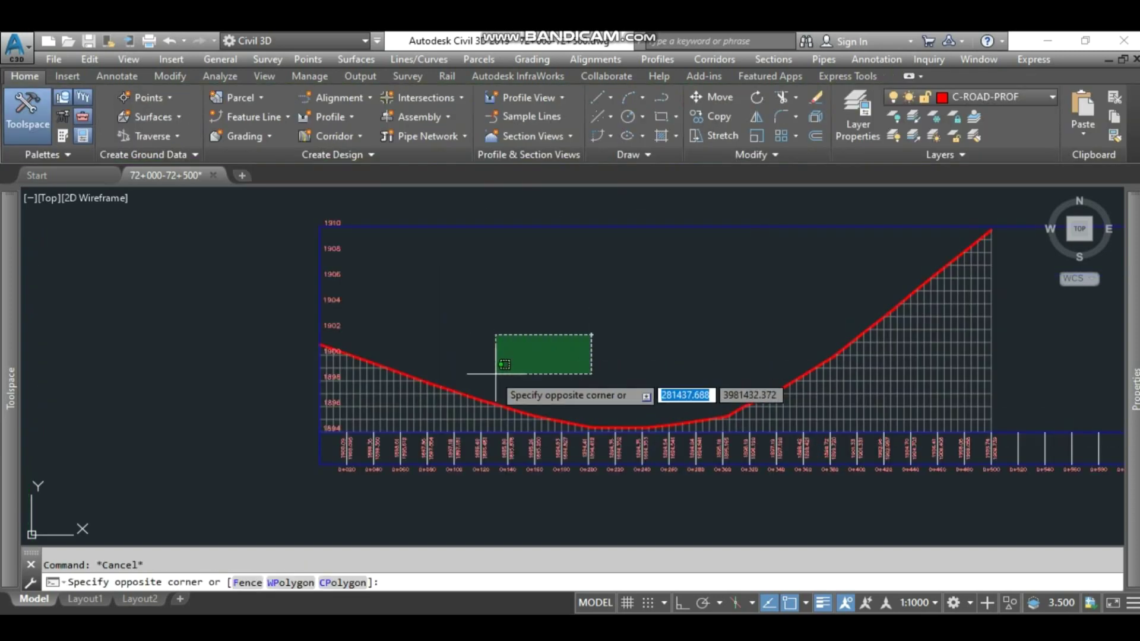
left_click(540, 319)
left_click(428, 414)
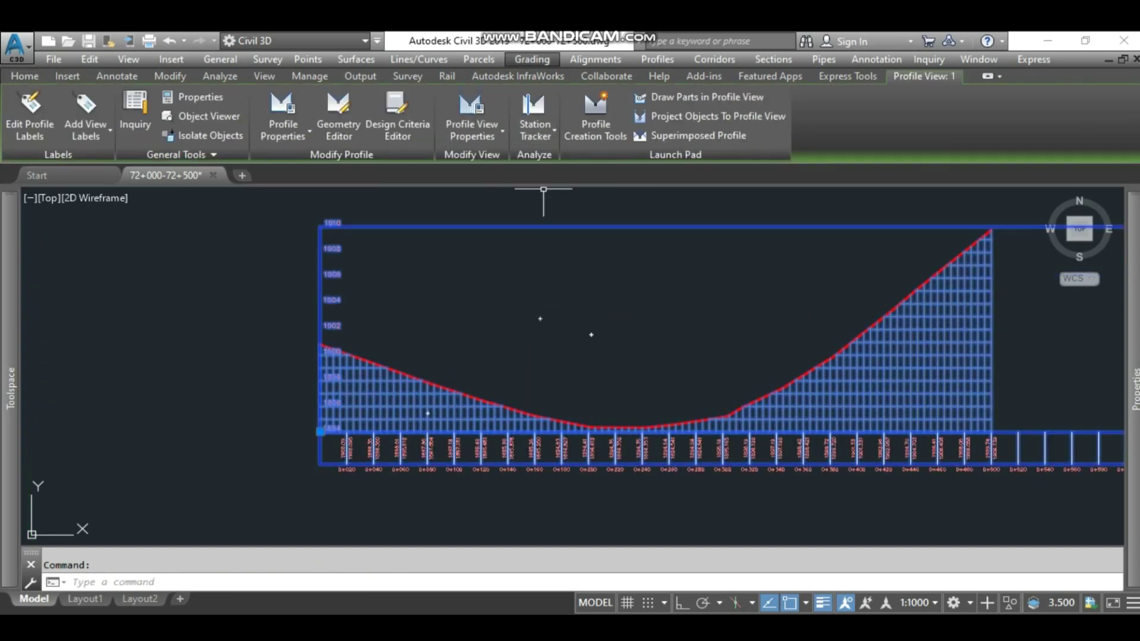
left_click(596, 116)
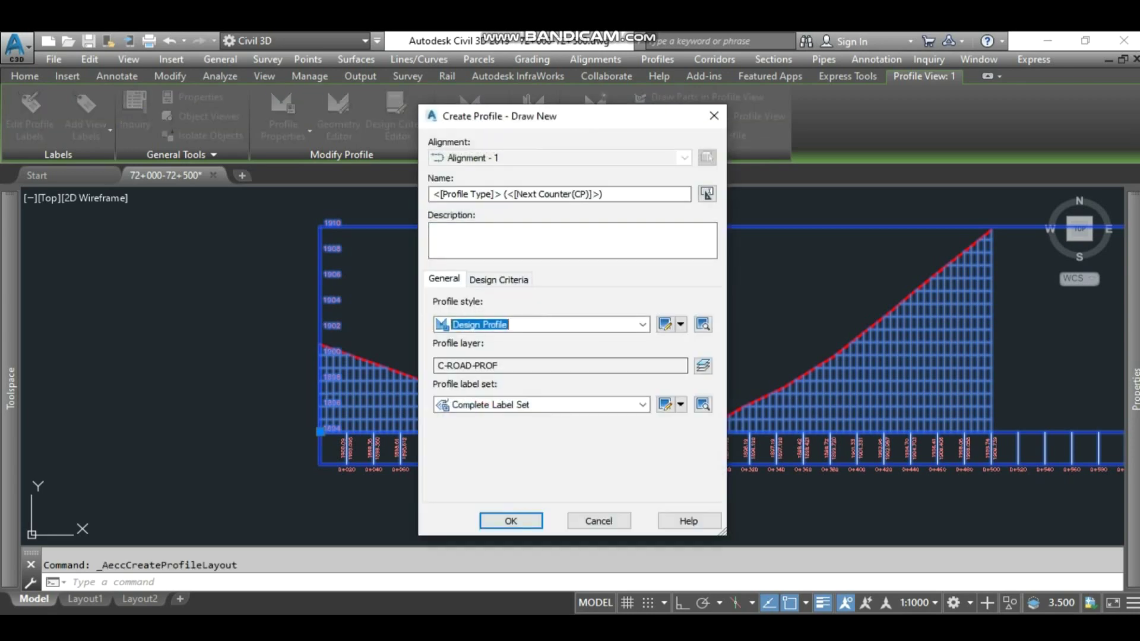
left_click_drag(603, 193, 432, 194)
type("1")
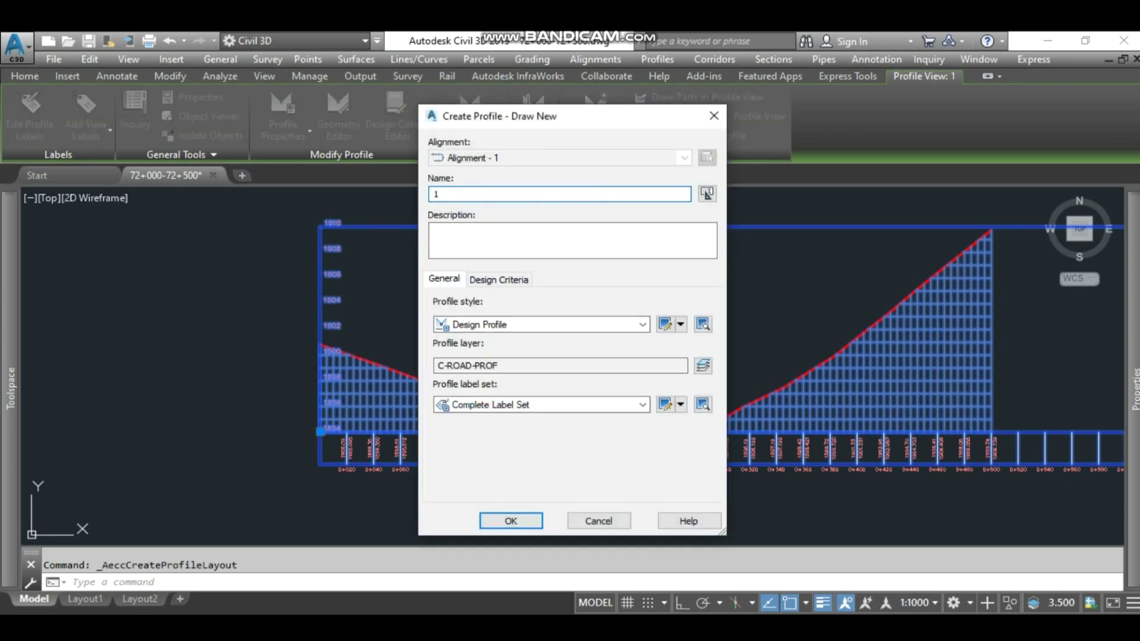
left_click(510, 521)
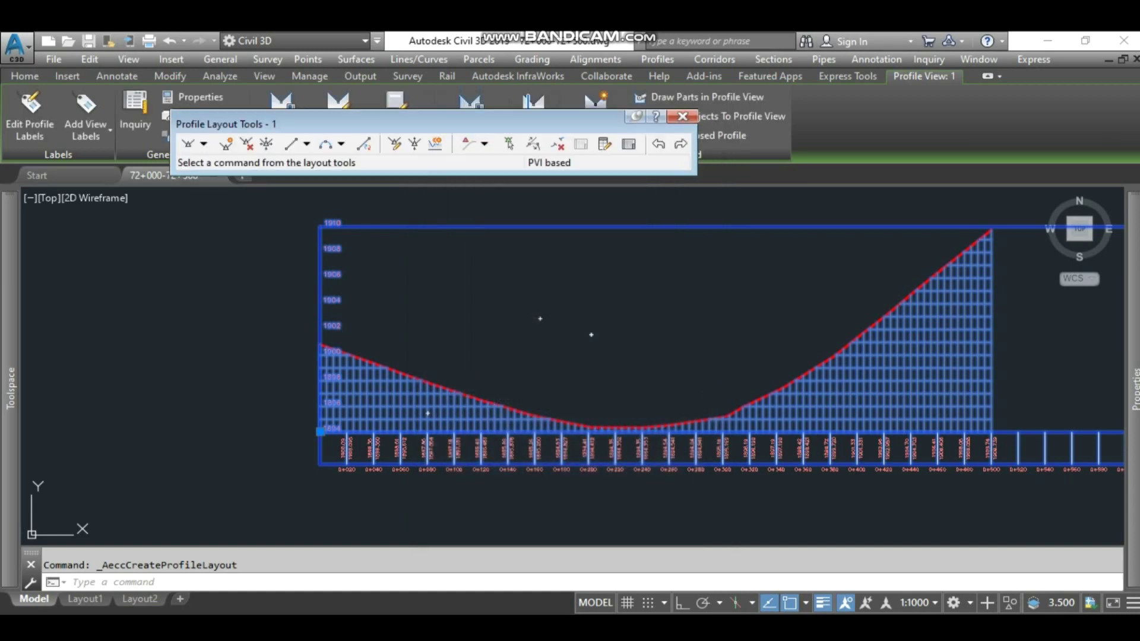
Draw design profile tangents without curves along the surface profile, from its start at 0+000 to about 0+130
left_click(203, 144)
left_click(246, 163)
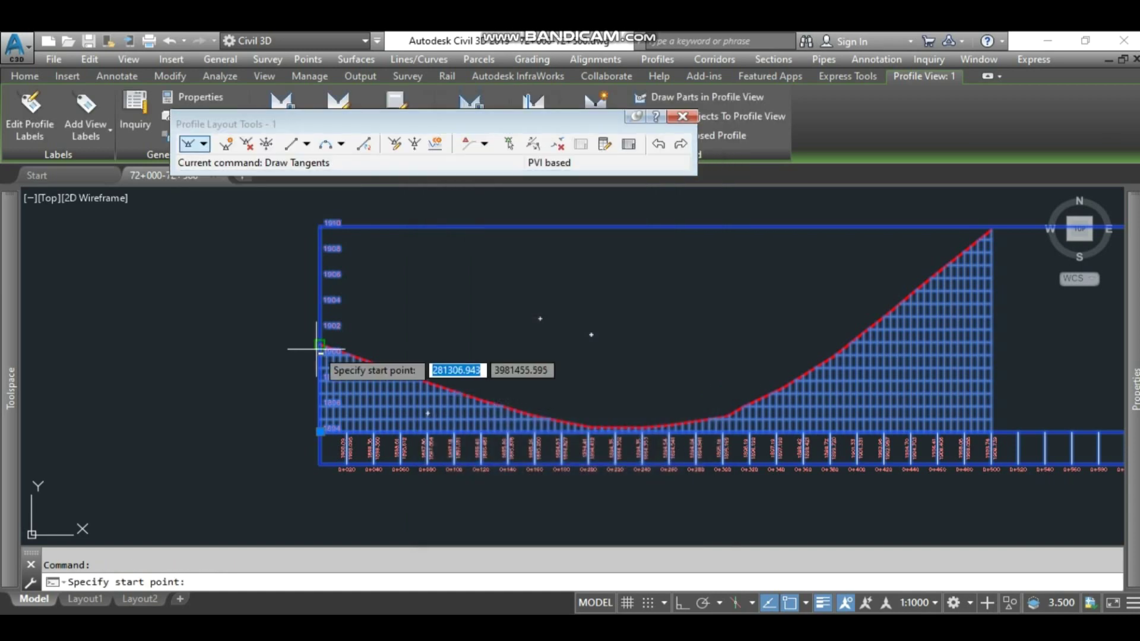
scroll(305, 344, "up", 5)
left_click(266, 313)
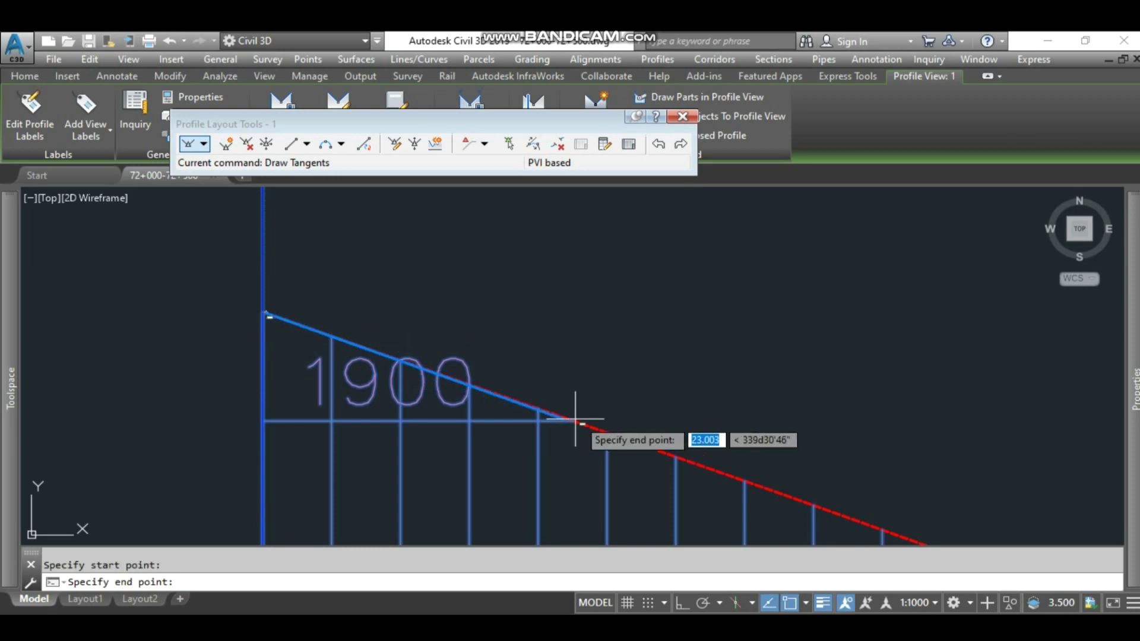
scroll(380, 320, "down", 4)
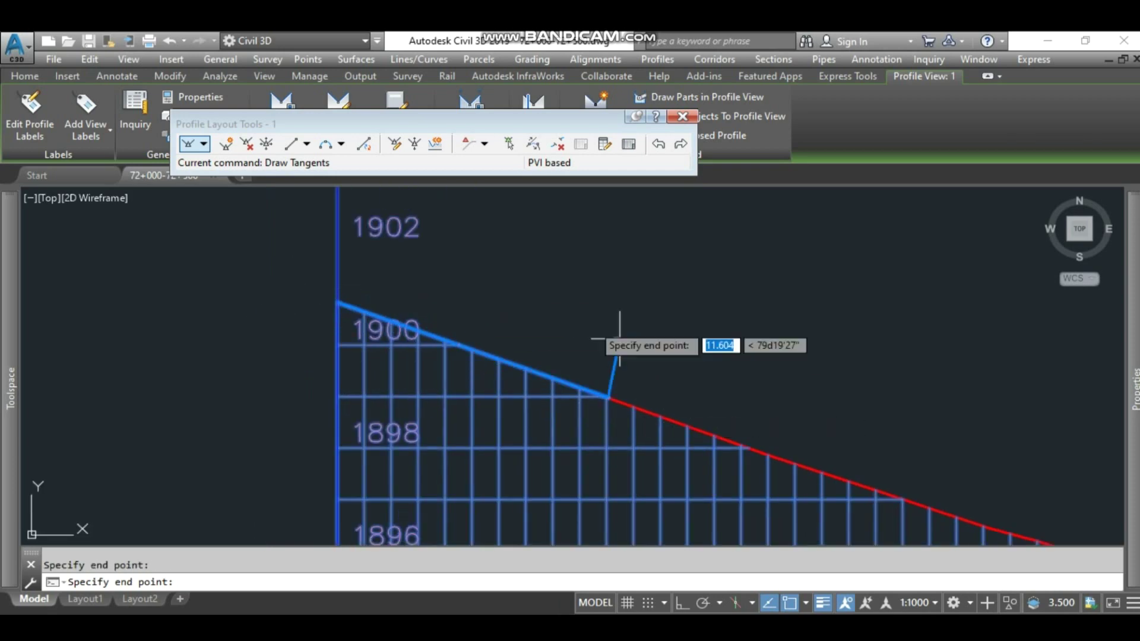
scroll(611, 395, "down", 5)
scroll(392, 310, "up", 7)
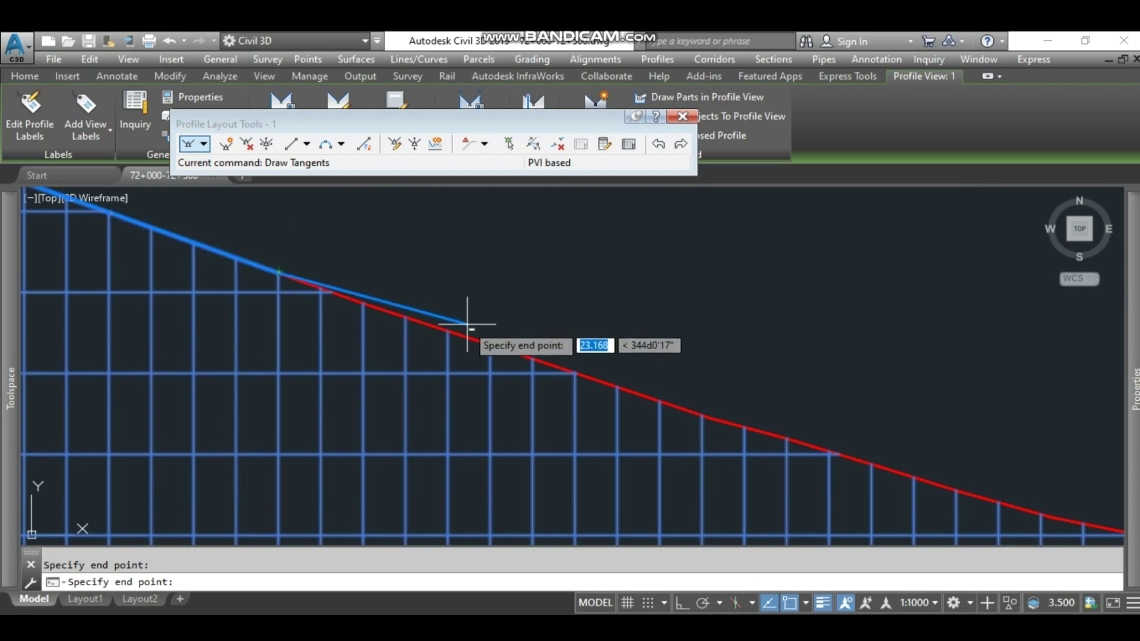
left_click(576, 373)
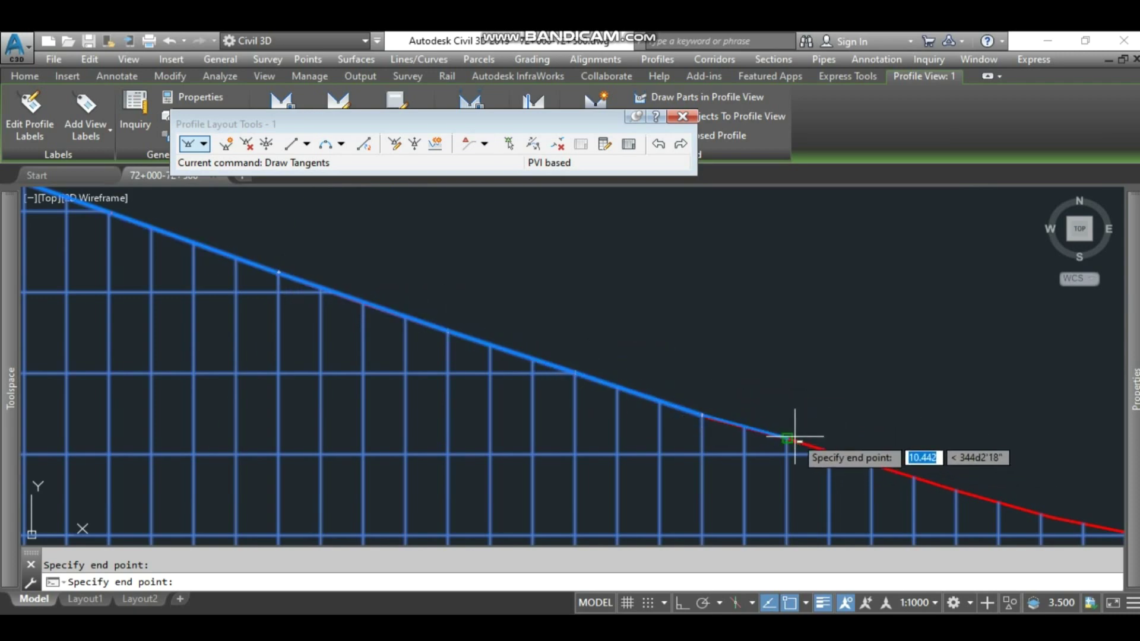
left_click(788, 439)
Continue the design tangents down the surface profile's falling slope to the start of the low stretch at about 0+200
scroll(227, 269, "down", 2)
scroll(834, 458, "up", 4)
left_click(598, 379)
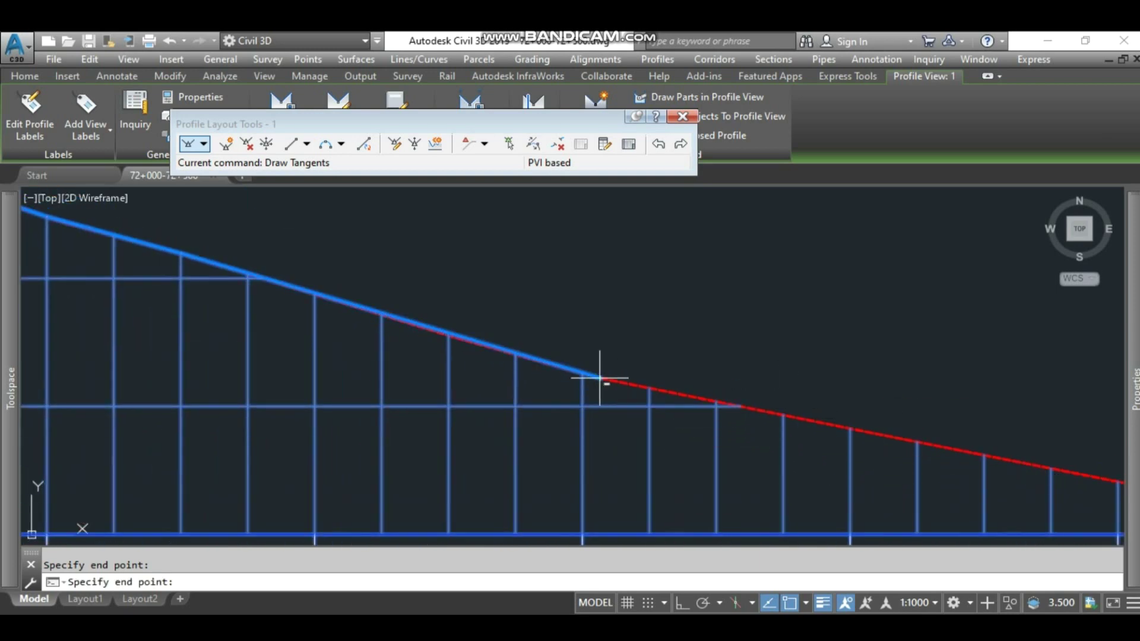
left_click(978, 456)
scroll(567, 396, "down", 4)
scroll(825, 458, "up", 4)
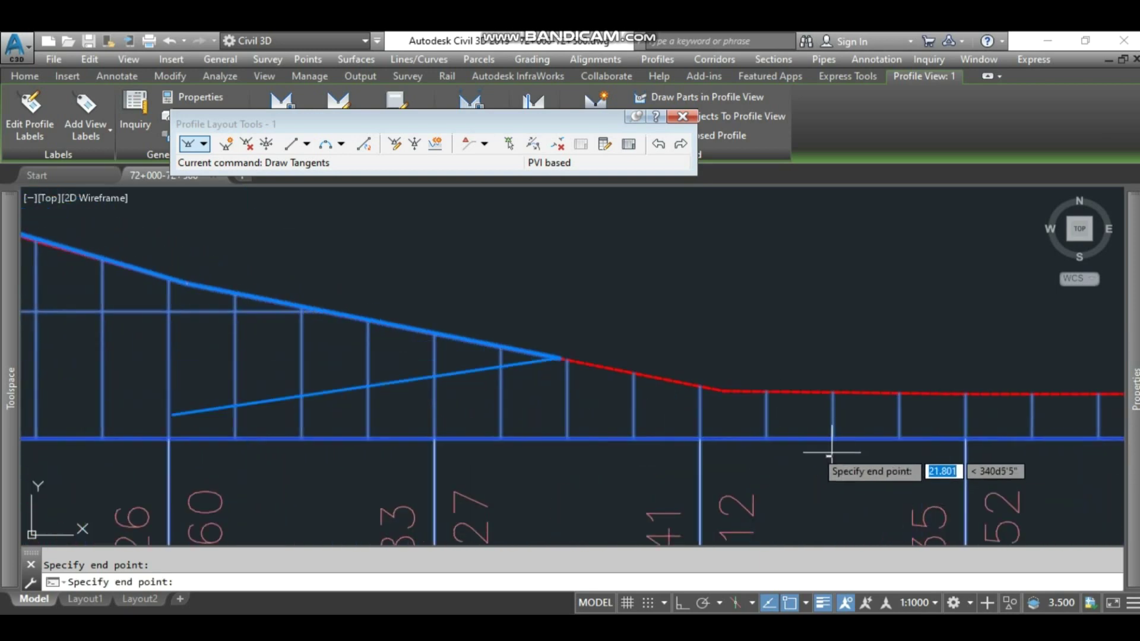
left_click(715, 387)
Continue the design tangents across the low stretch and up the rising slope to about station 0+380
scroll(476, 392, "down", 4)
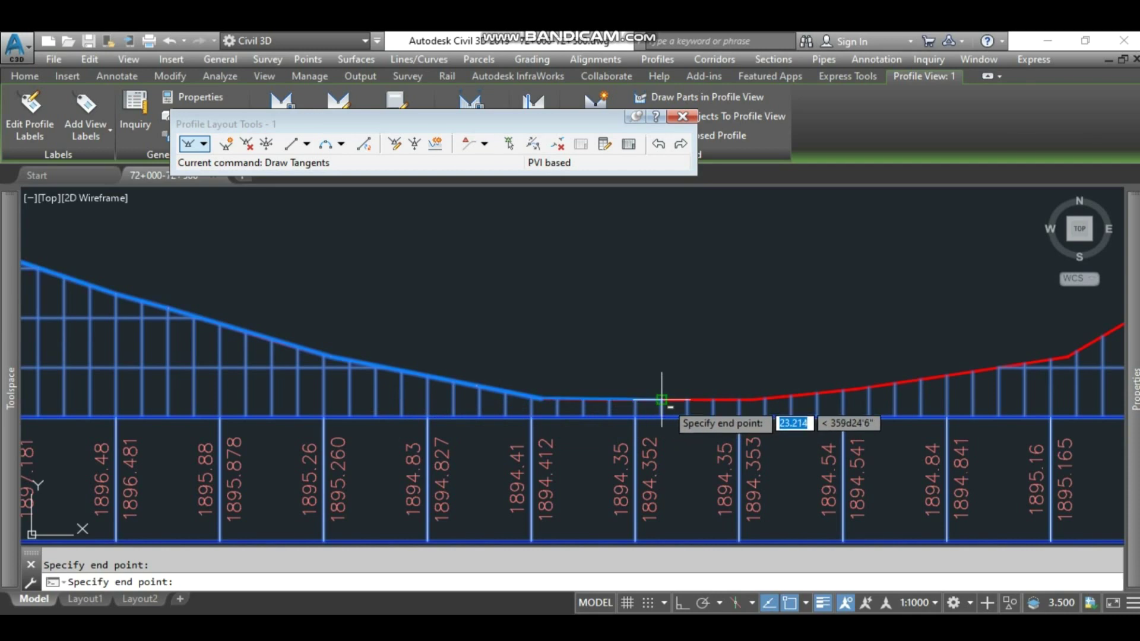
left_click(753, 400)
left_click(972, 372)
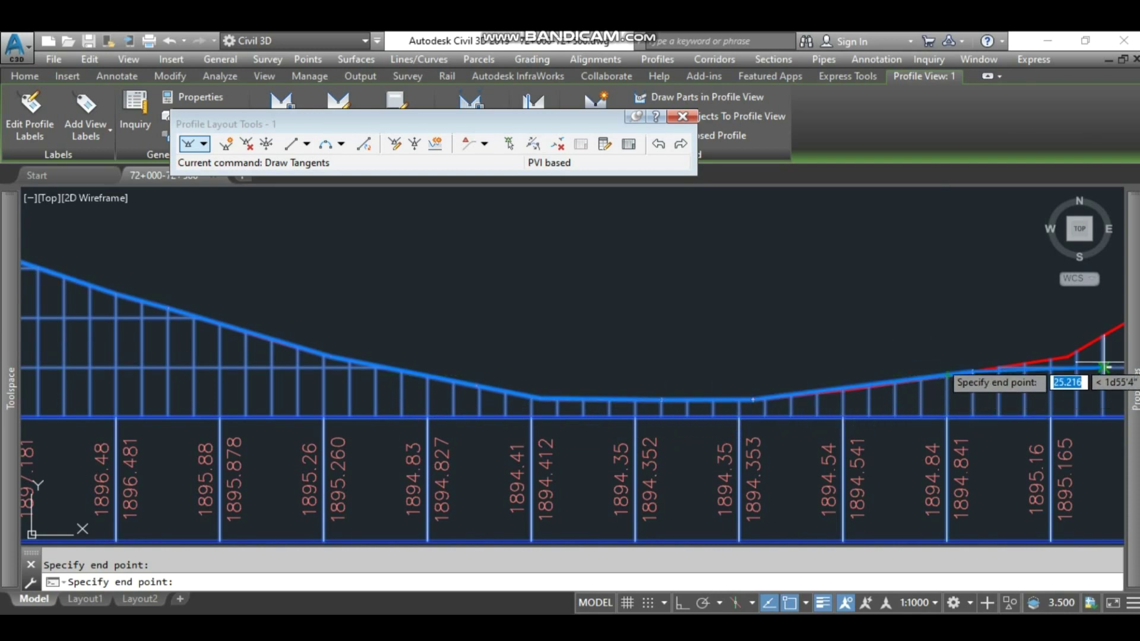
scroll(817, 380, "down", 2)
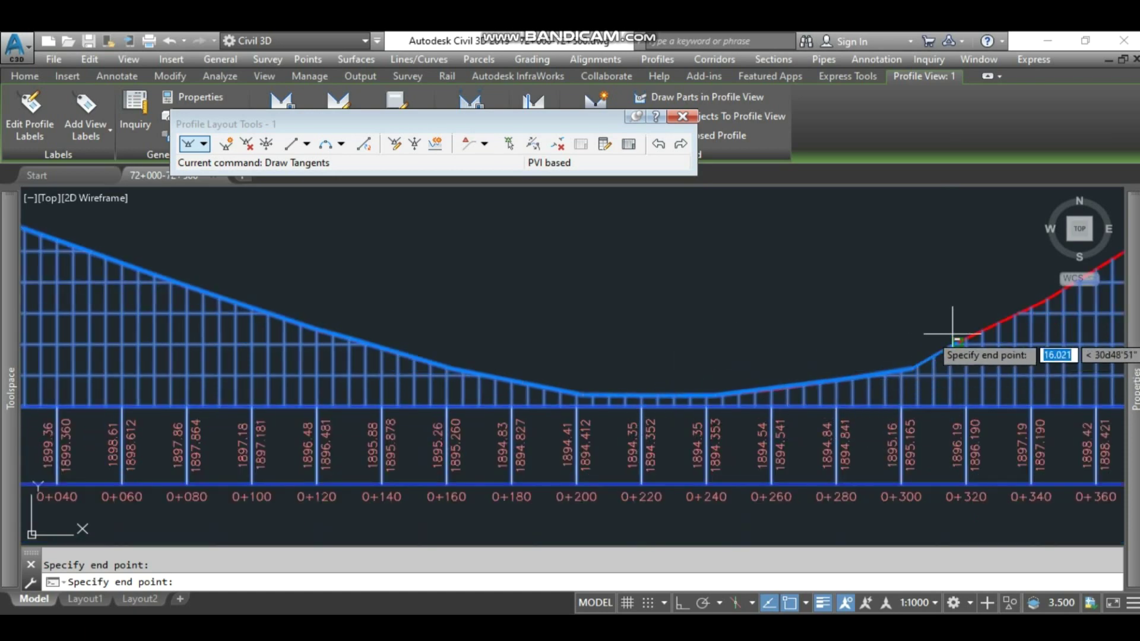
scroll(955, 326, "down", 2)
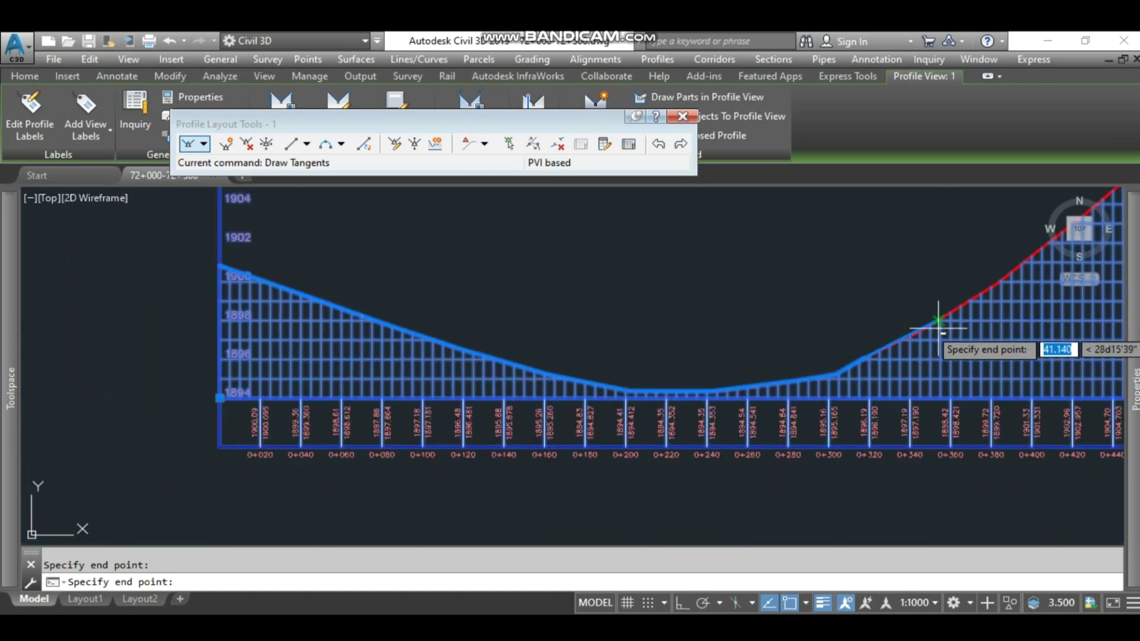
left_click(920, 330)
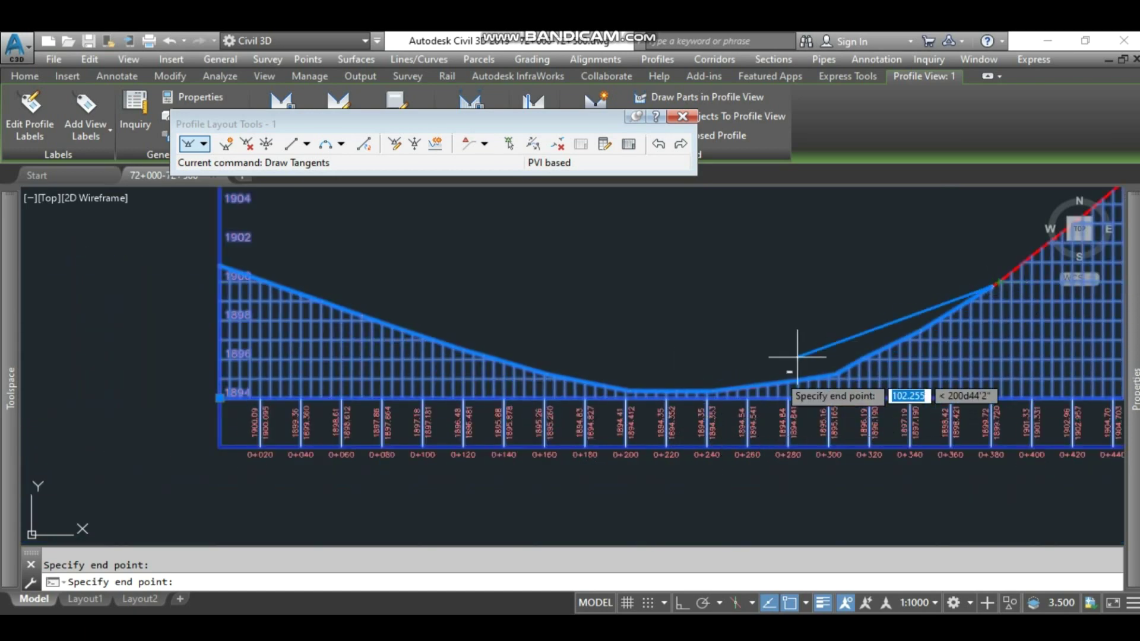
Extend the design tangents up the steep part of the surface profile to about station 0+465
scroll(904, 382, "down", 4)
scroll(590, 437, "up", 6)
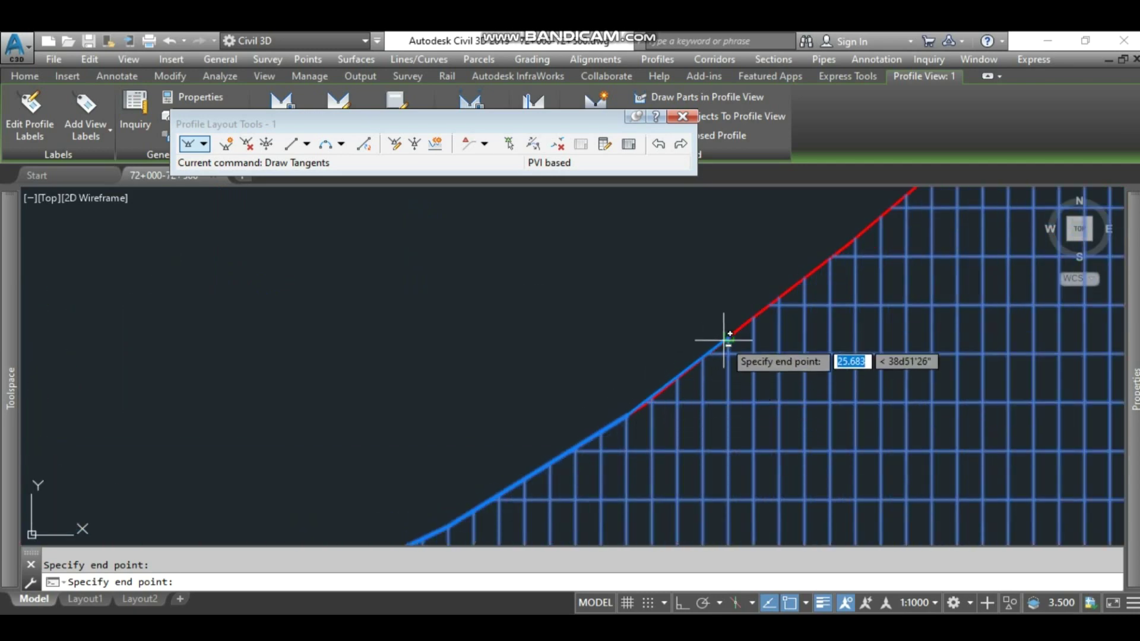
left_click(825, 254)
scroll(823, 259, "down", 3)
scroll(711, 348, "up", 2)
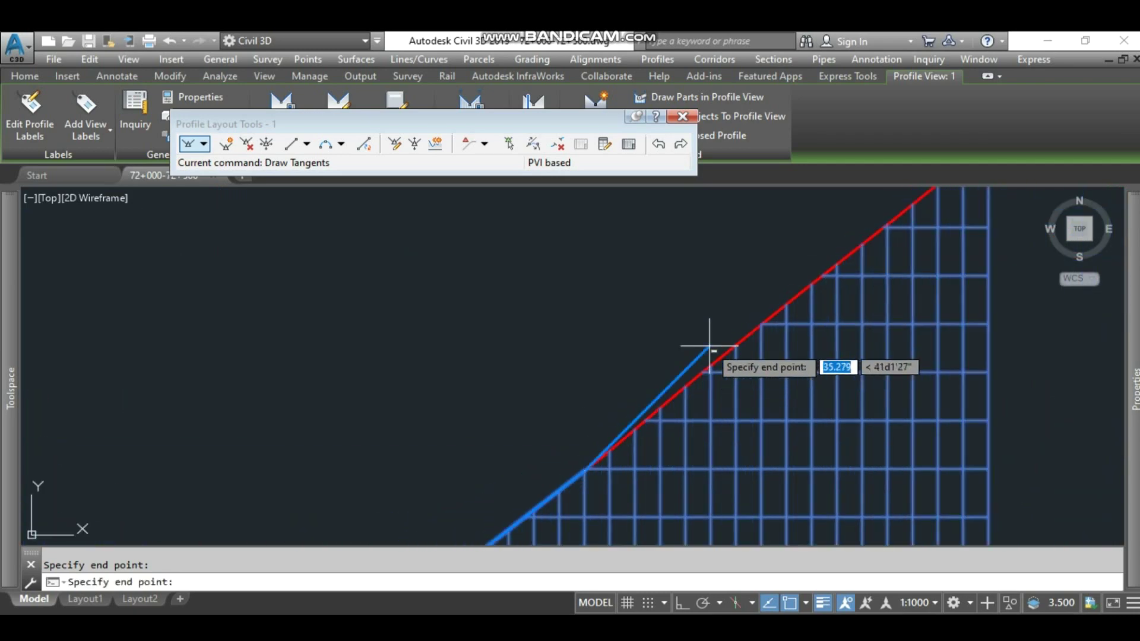
left_click(711, 364)
left_click(804, 291)
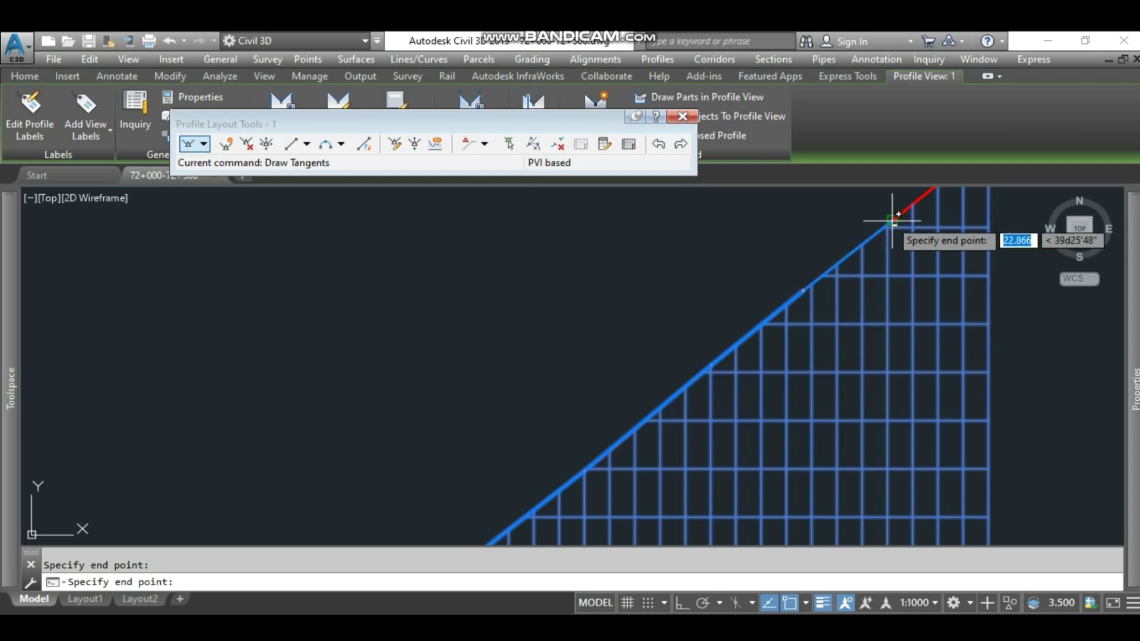
Finish the design tangents at the surface profile's end at station 0+500 and close the profile layout tools
scroll(816, 331, "down", 2)
scroll(830, 277, "up", 3)
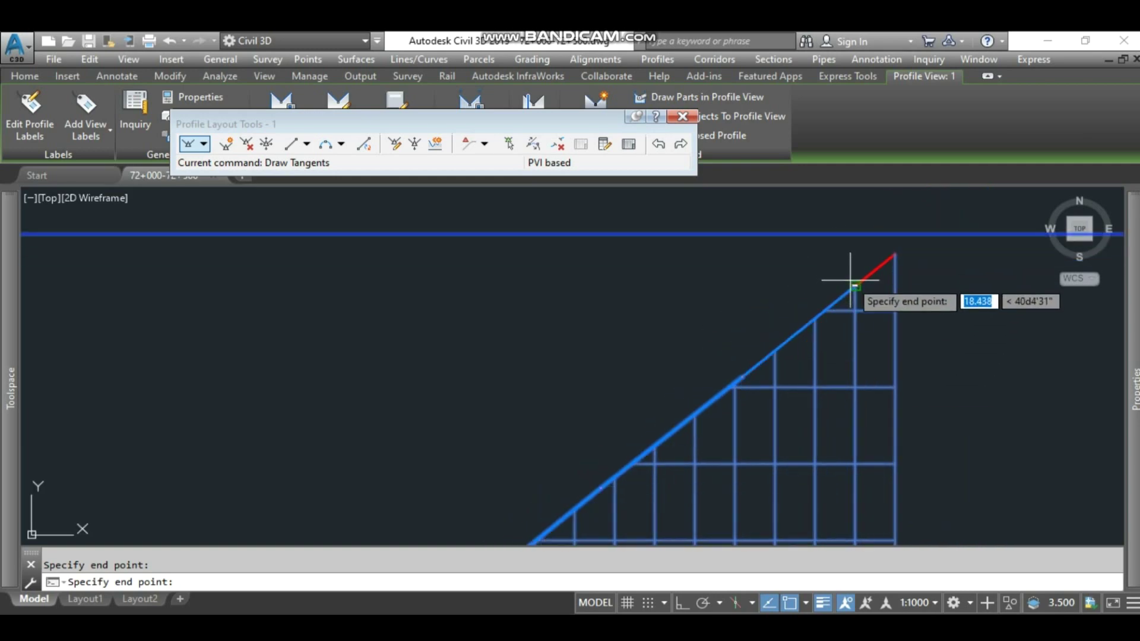
left_click(895, 254)
key("Return")
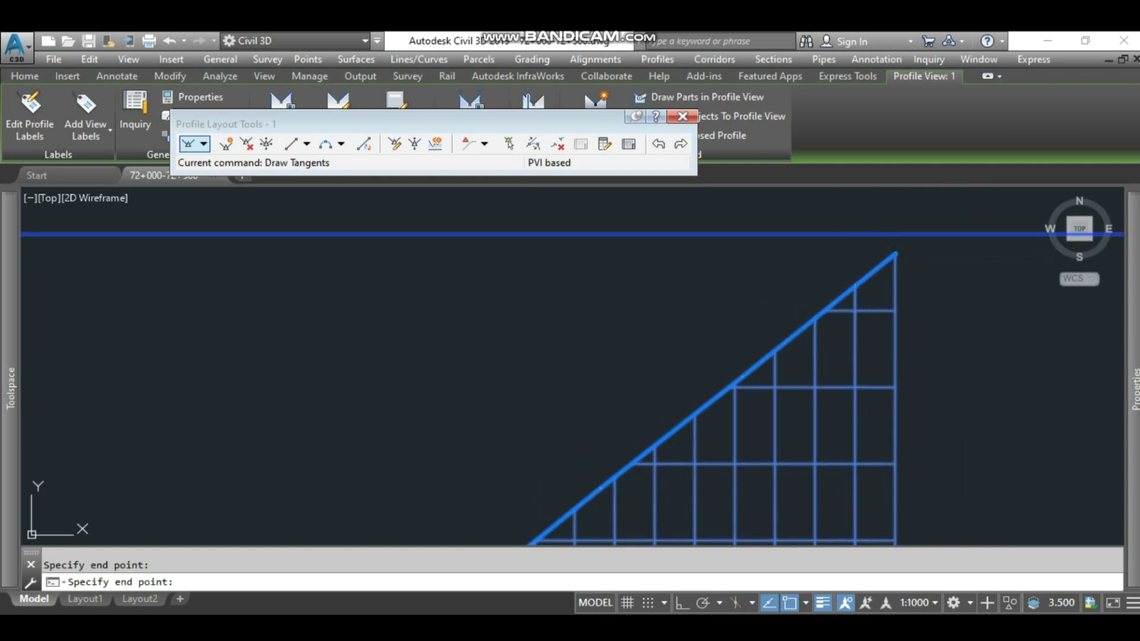
scroll(855, 261, "down", 5)
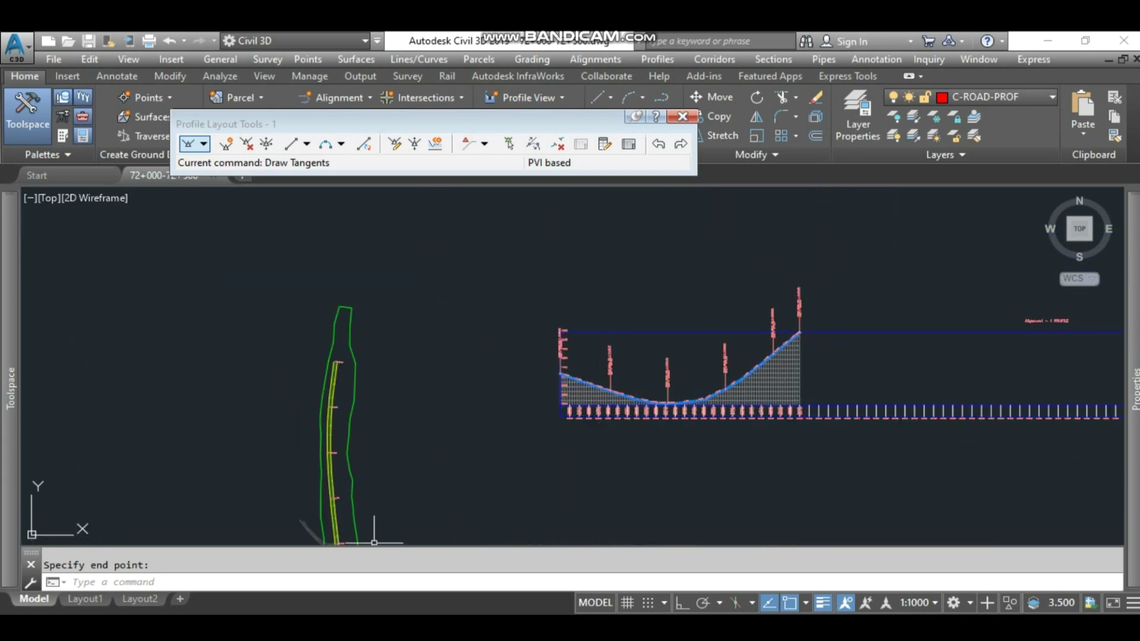
mouse_move(230, 628)
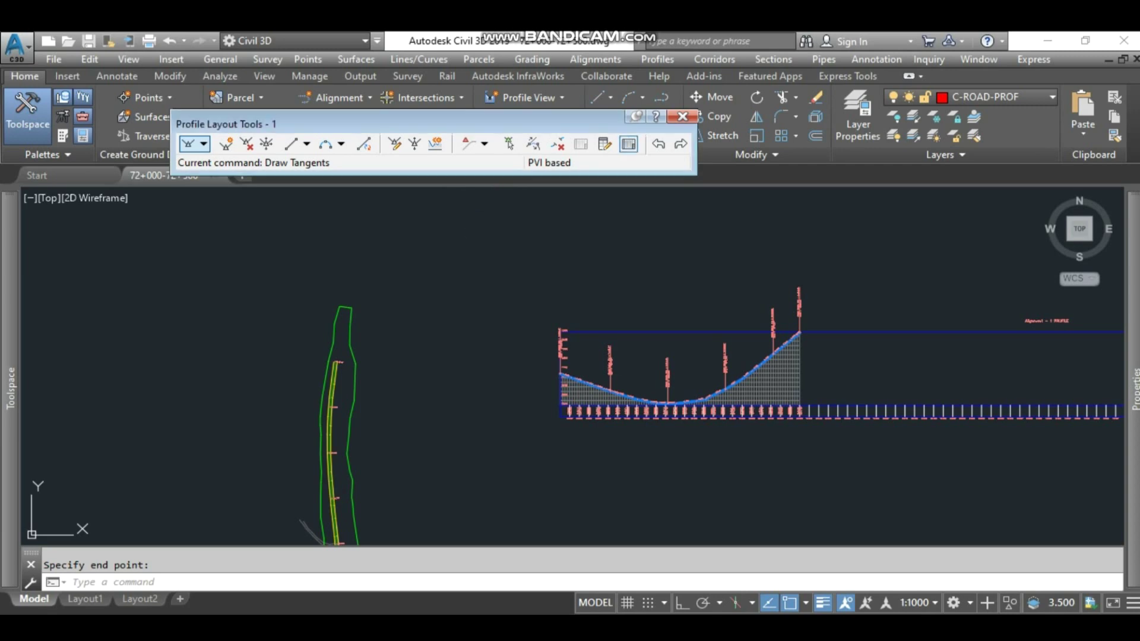
left_click(681, 116)
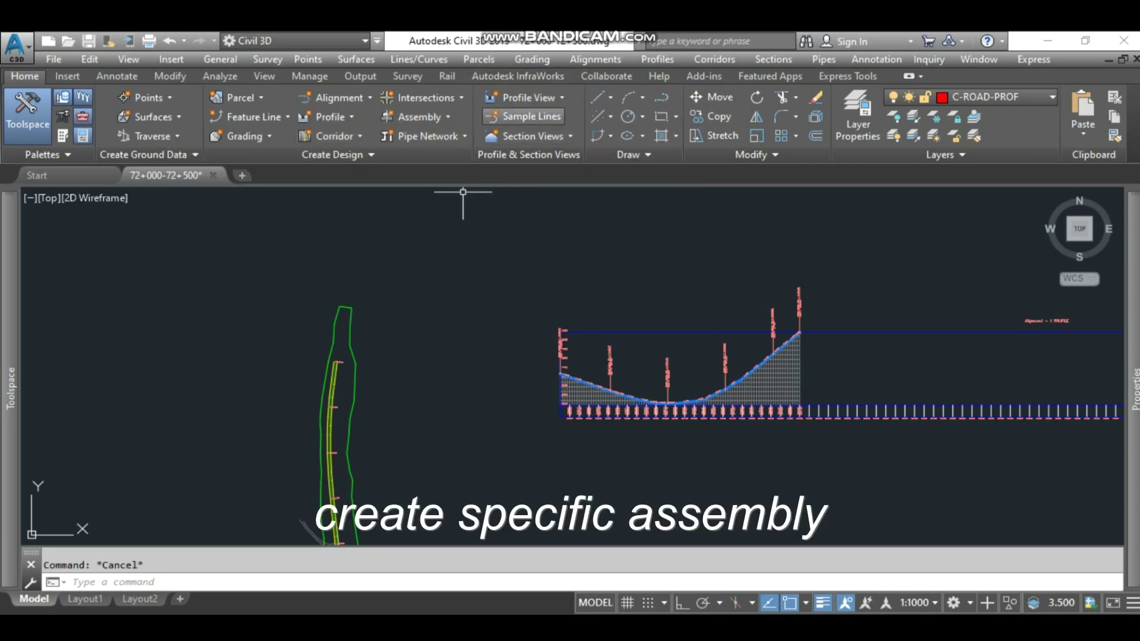
Create Assembly -1 of type Other with the Basic style and All Codes set, placed in an empty drawing area
left_click(415, 117)
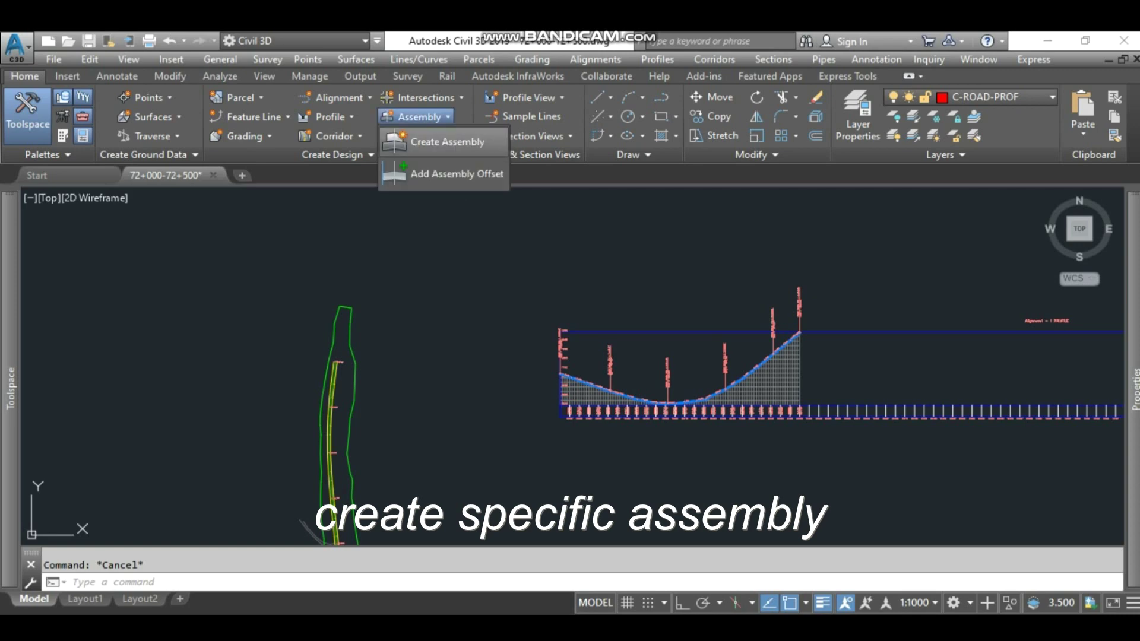
left_click(446, 142)
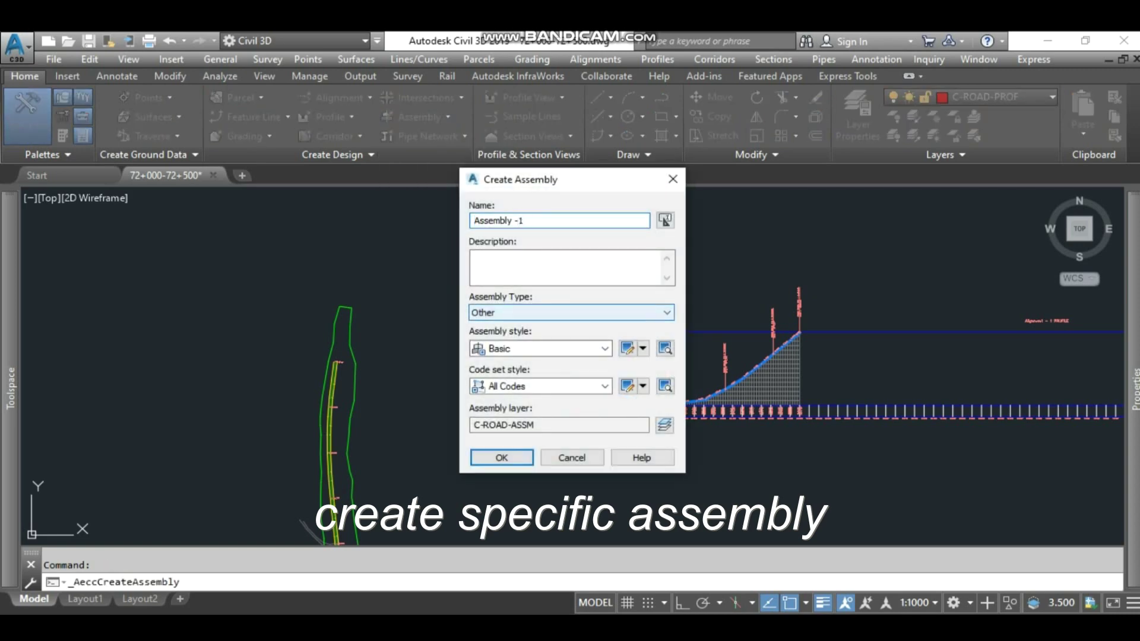
key("Return")
left_click(456, 372)
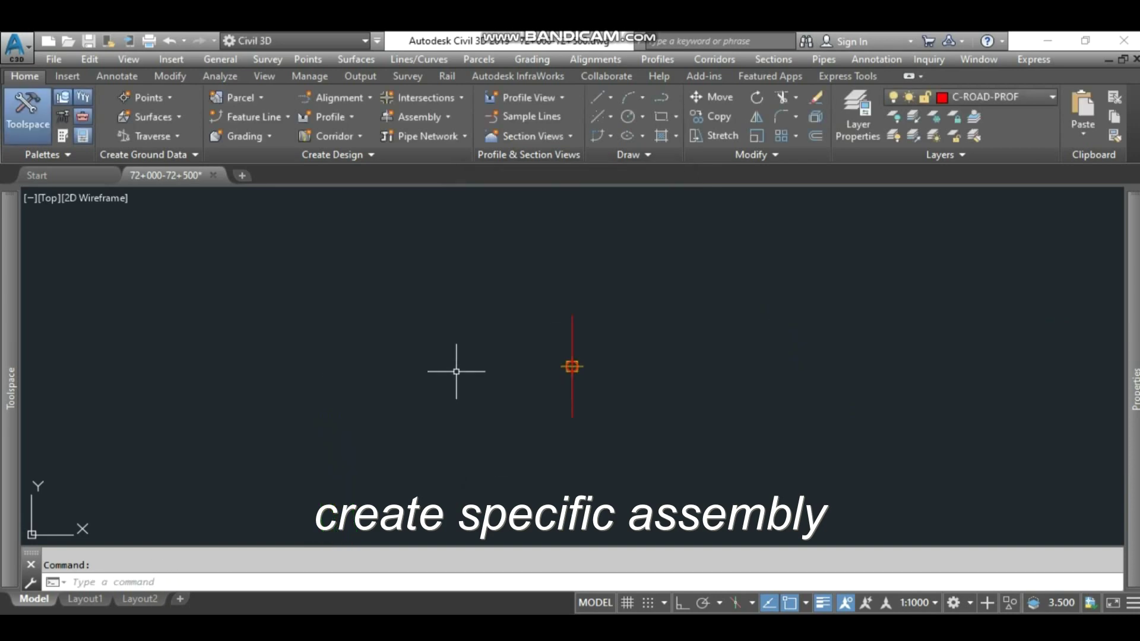
scroll(591, 326, "up", 3)
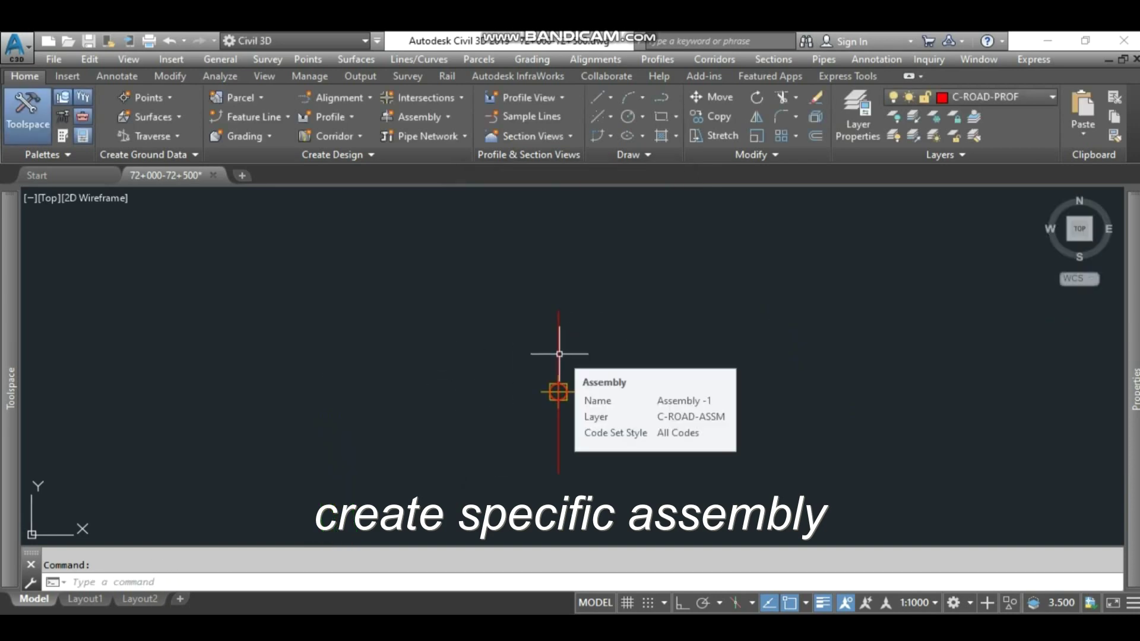
Add LaneFromTaperedMedian1 lanes from the metric subassemblies to both sides of the Assembly -1 baseline
left_click(558, 389)
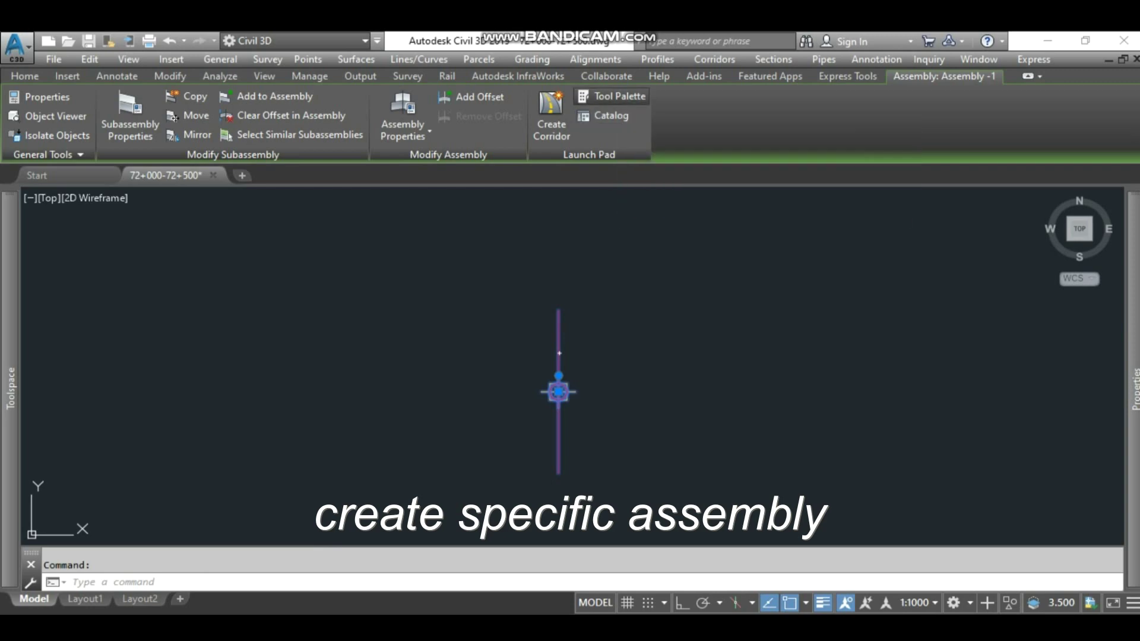
left_click(612, 96)
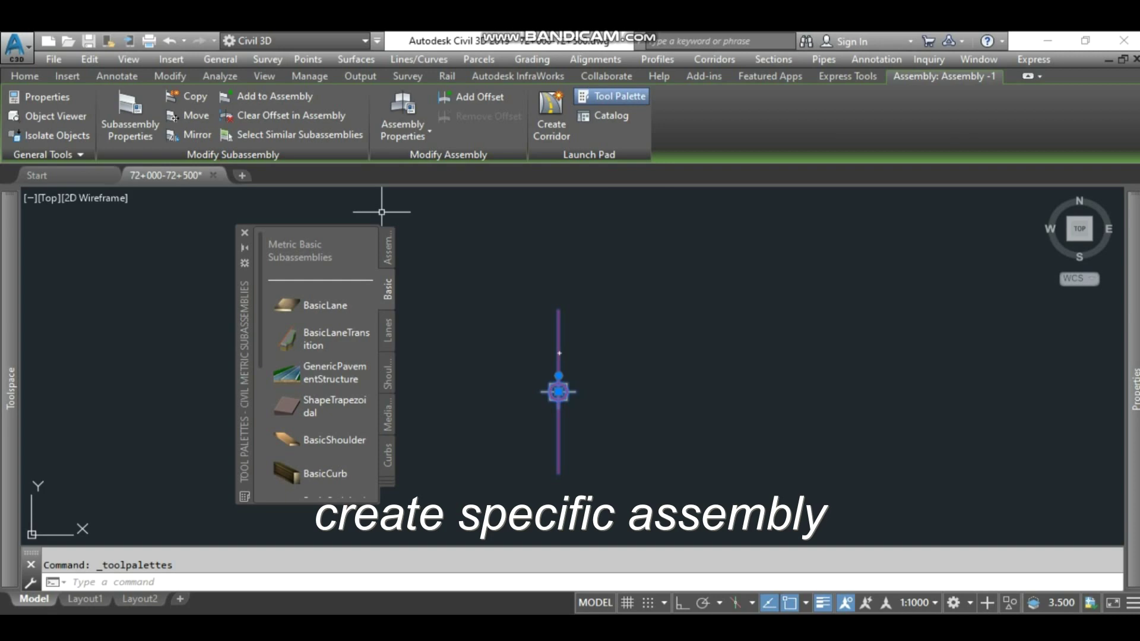
left_click(388, 330)
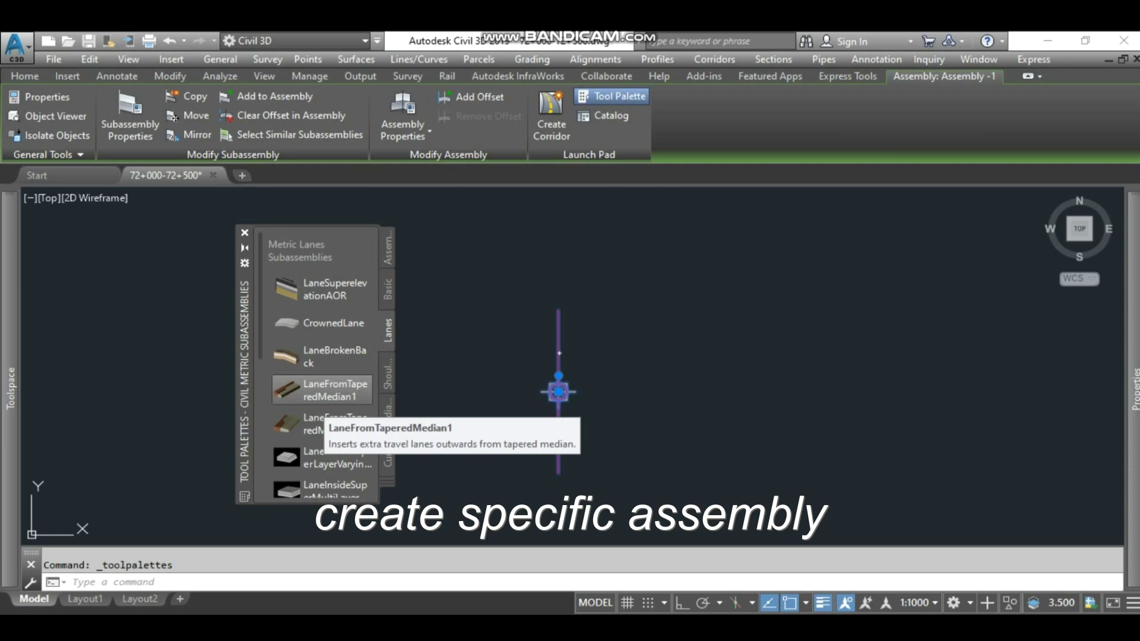
left_click(324, 392)
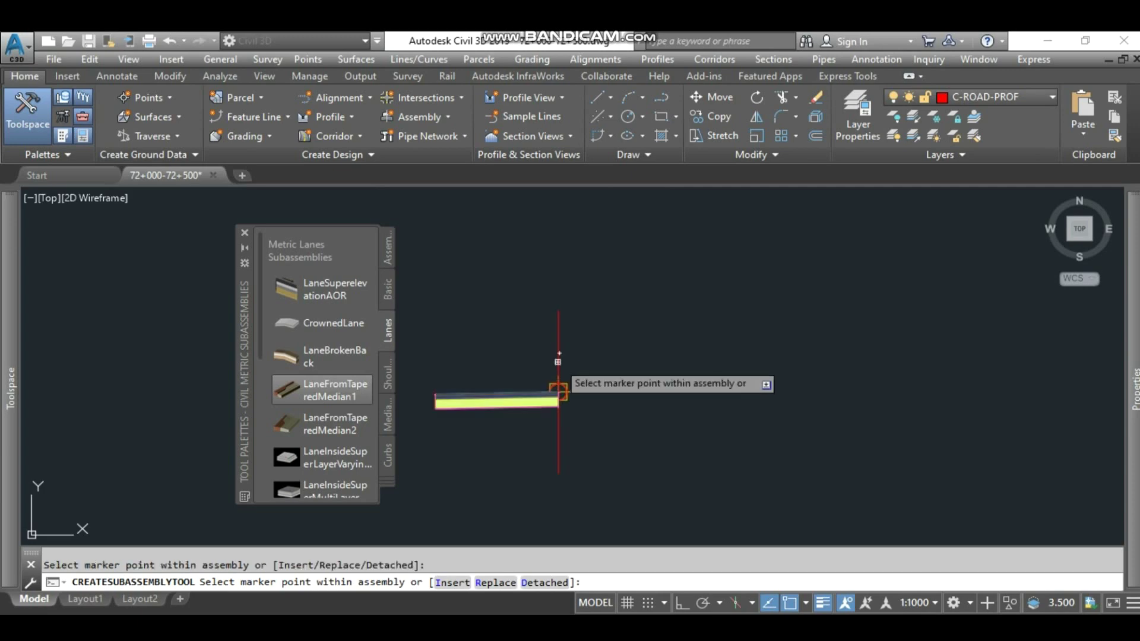
left_click(559, 392)
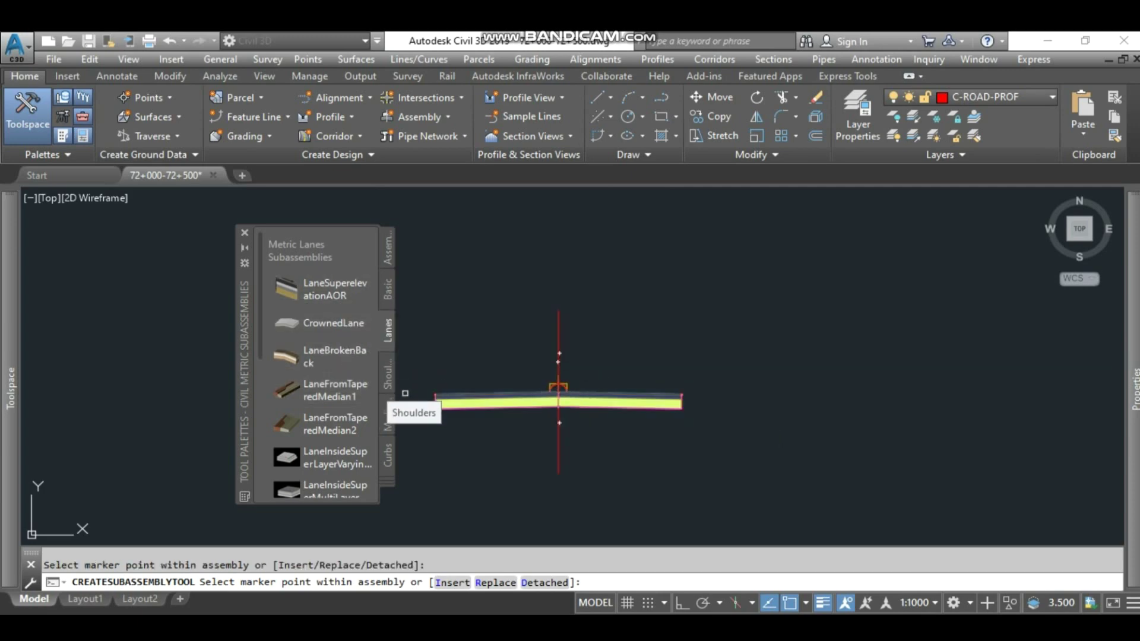
Attach ShoulderExtendAll subassemblies to the outer top edges of both lanes
left_click(387, 374)
left_click(320, 290)
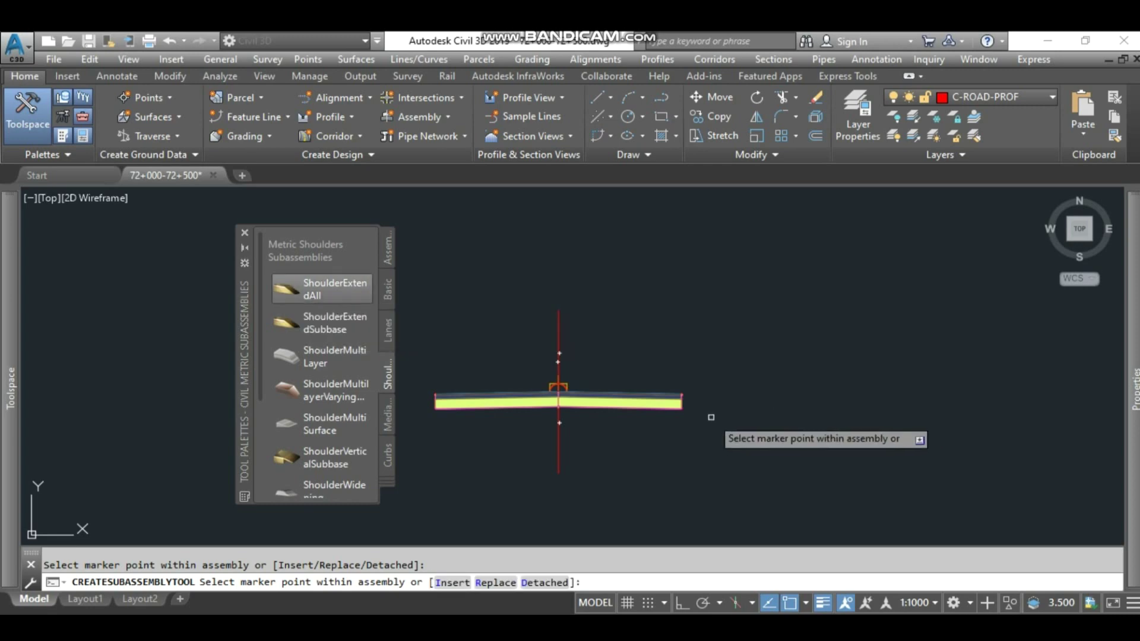
scroll(711, 417, "up", 5)
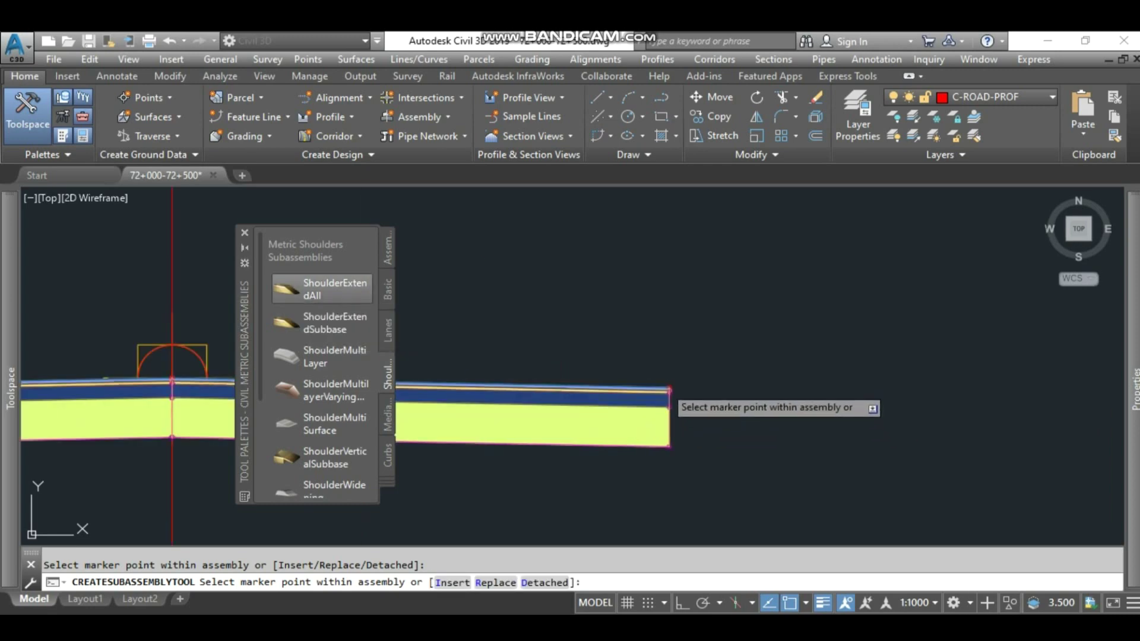
left_click(665, 386)
scroll(811, 380, "down", 4)
scroll(530, 380, "up", 4)
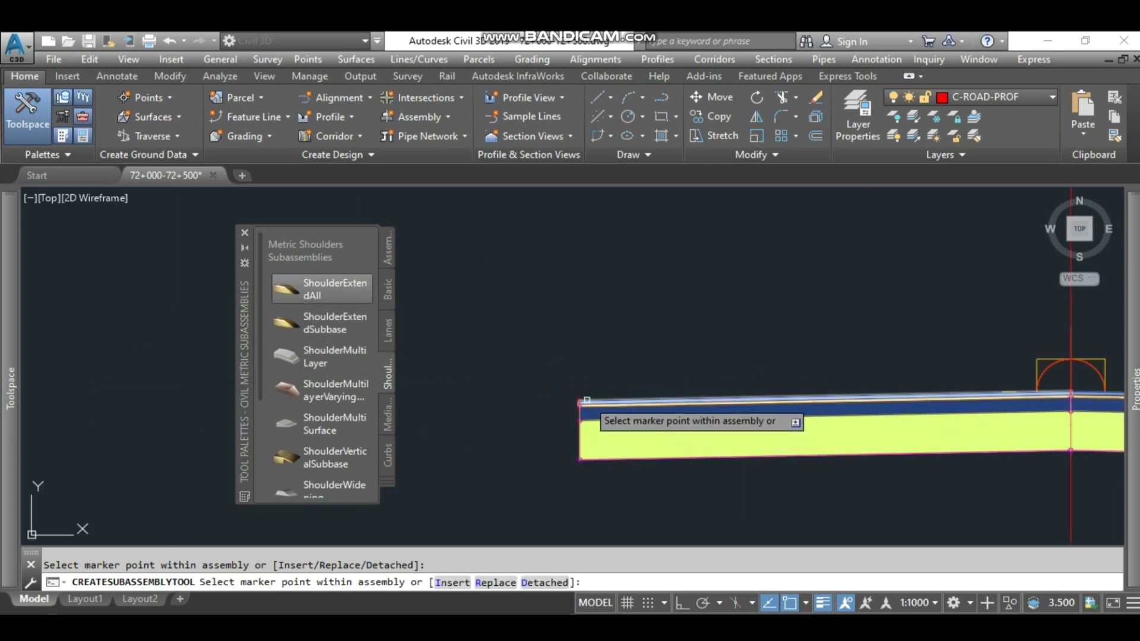
scroll(669, 383, "down", 5)
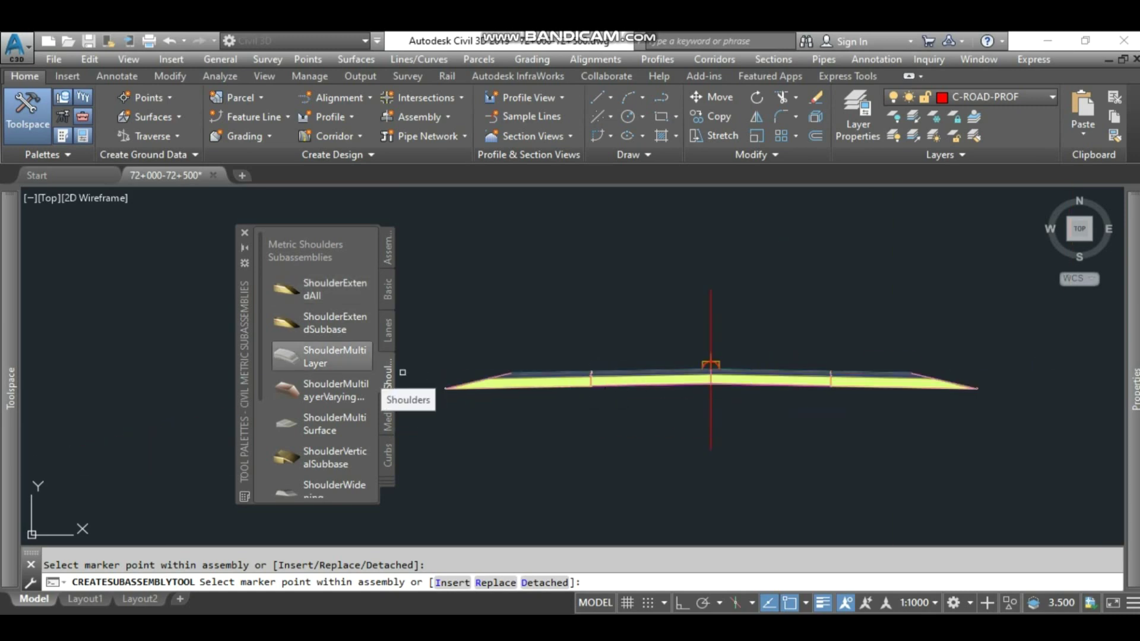
Attach BasicSideSlopeCutDitch subassemblies to the outer ends of both shoulders and finish placing subassemblies
left_click(388, 290)
scroll(321, 406, "down", 3)
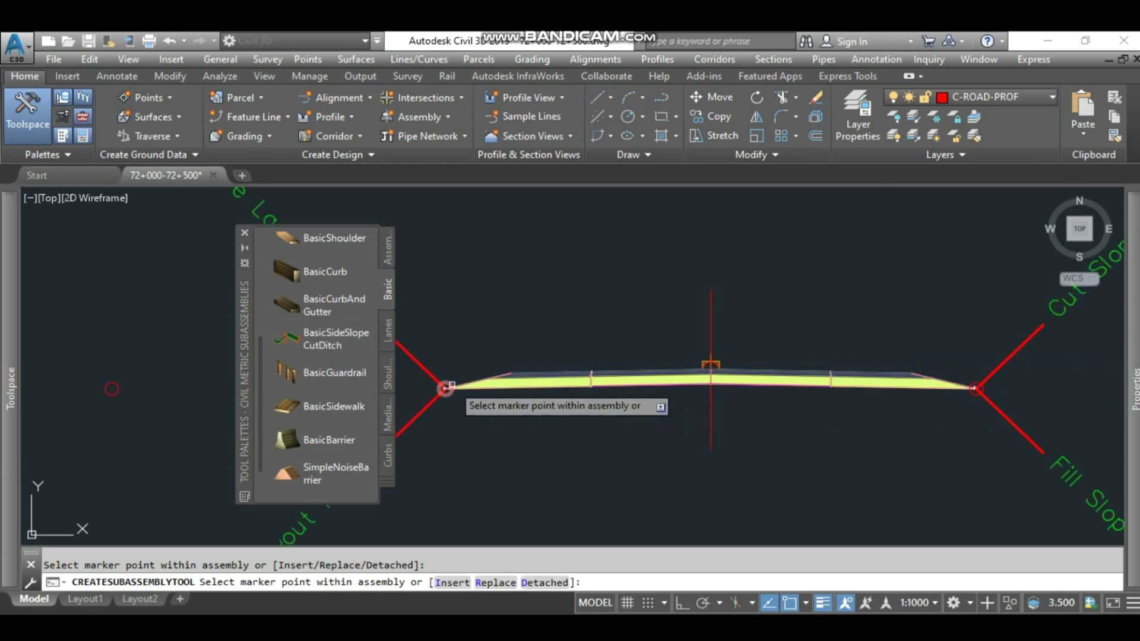
scroll(609, 404, "down", 2)
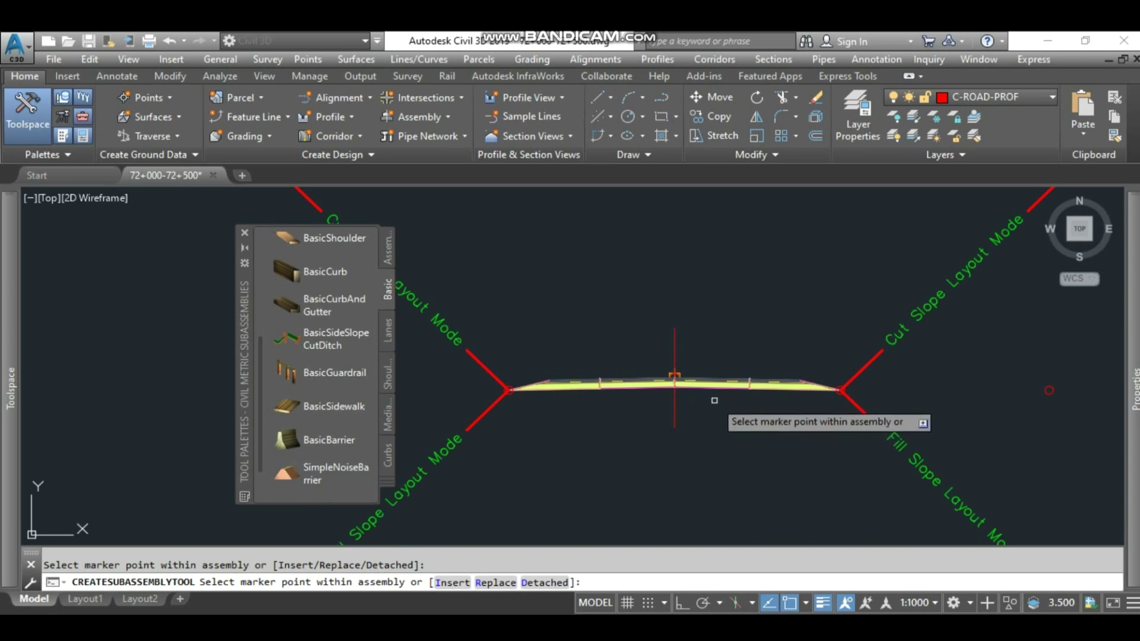
key("Escape")
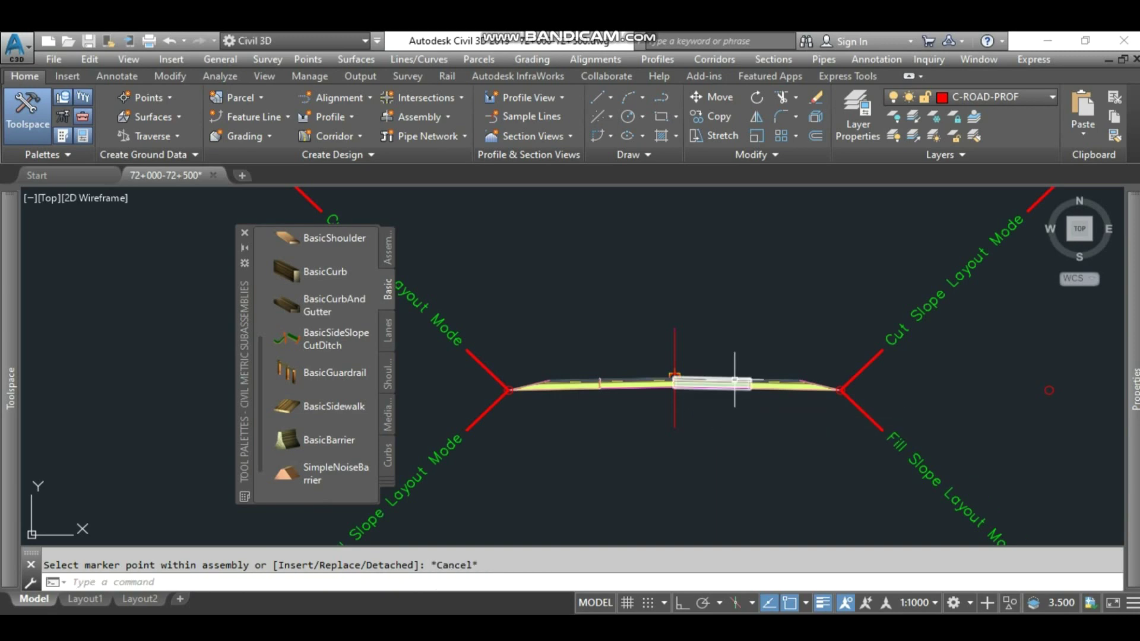
Open the construction properties of Assembly -1 in an enlarged dialog, showing the left ShoulderExtendAll input values
scroll(737, 378, "up", 4)
mouse_move(654, 393)
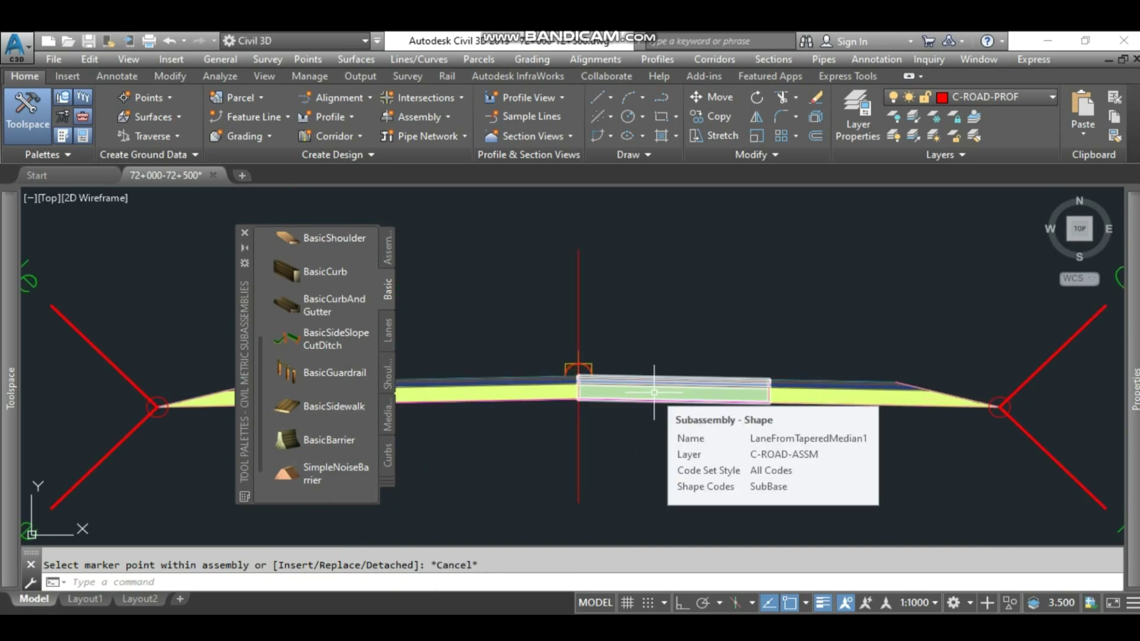
left_click(778, 390)
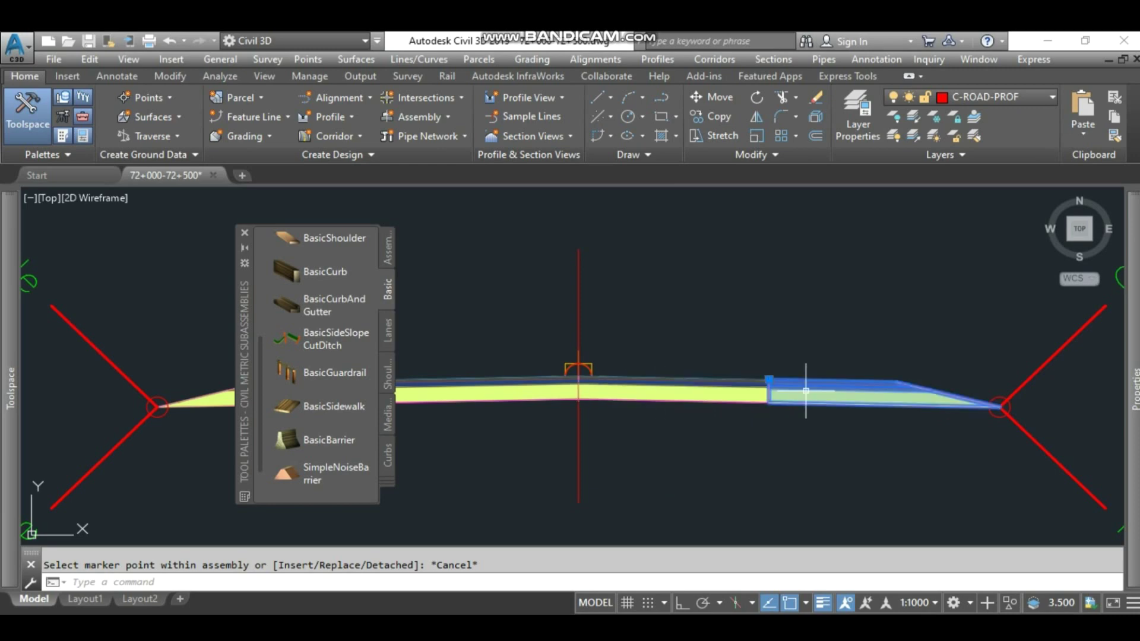
left_click(403, 106)
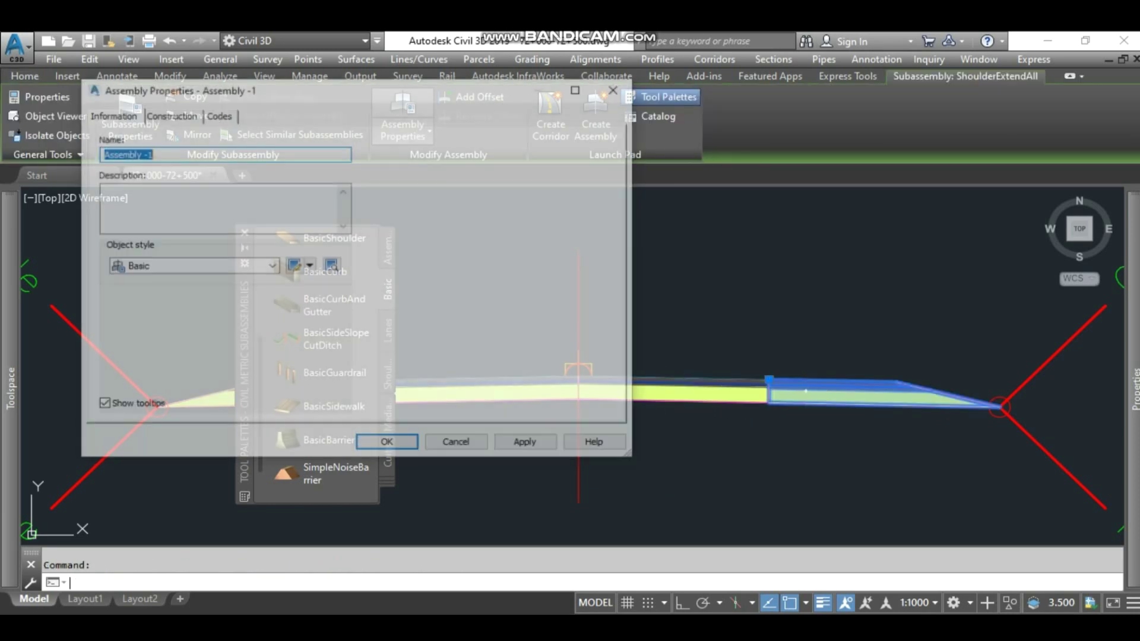
left_click(168, 114)
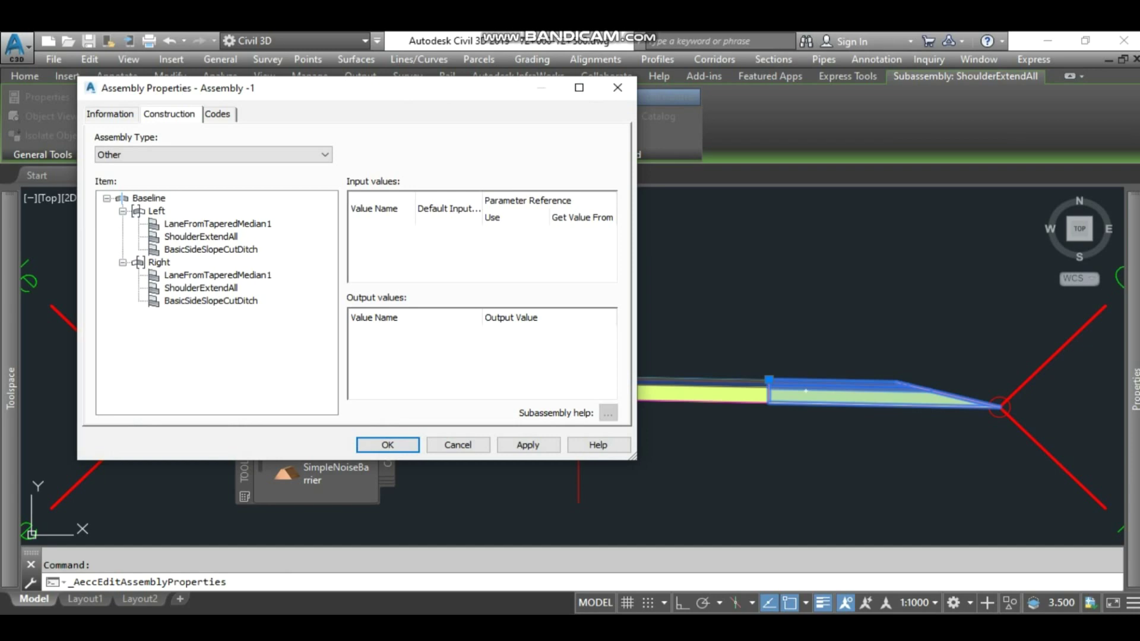
left_click(201, 236)
left_click(579, 87)
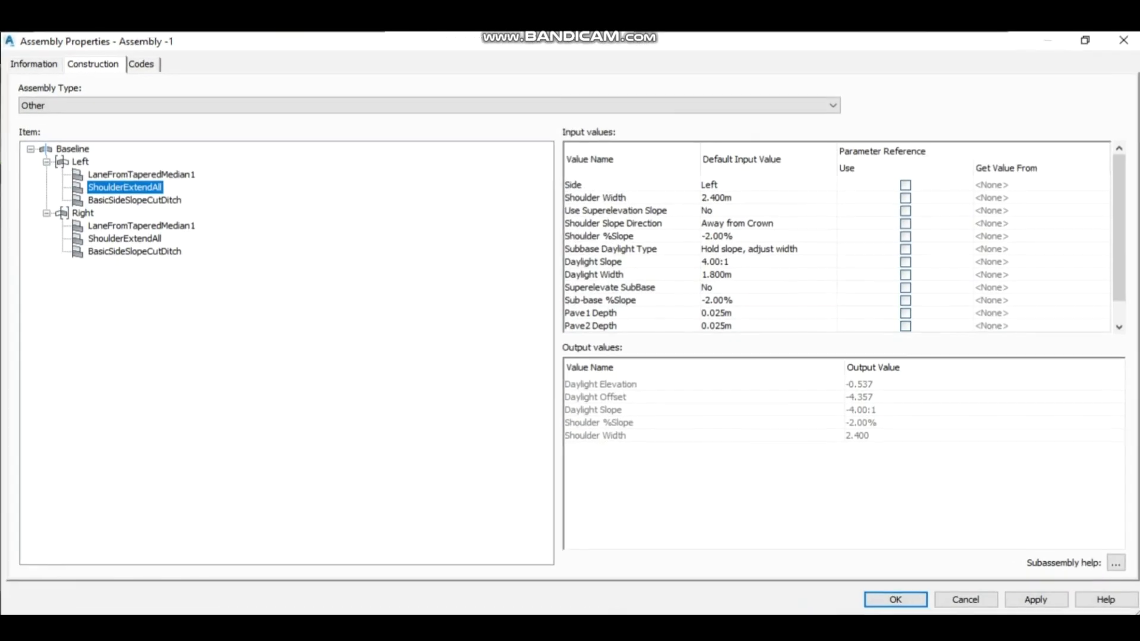
Set the shoulder width of both the left and right ShoulderExtendAll subassemblies to 0 m
left_click(717, 197)
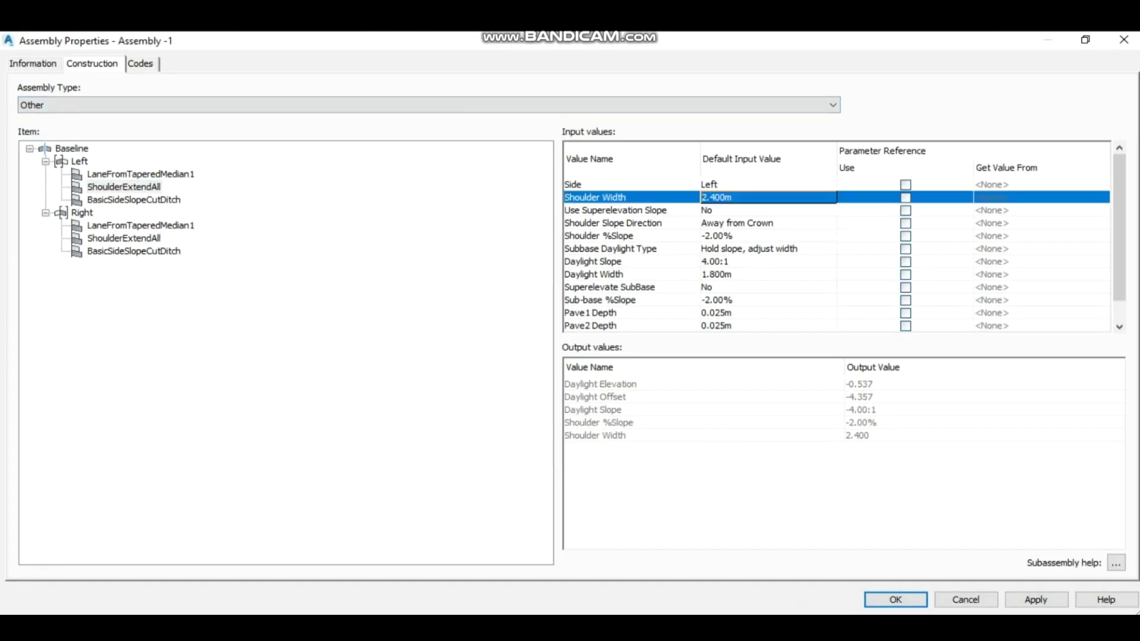
left_click(717, 197)
type("1.8")
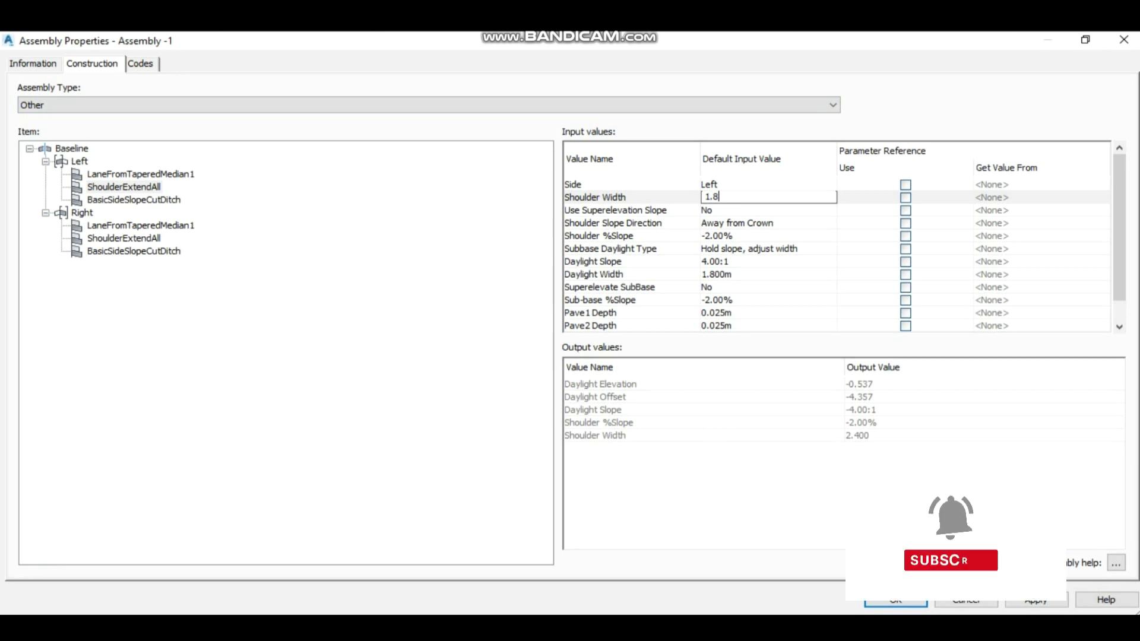
key("ctrl+a")
type("0")
key("Return")
left_click(717, 236)
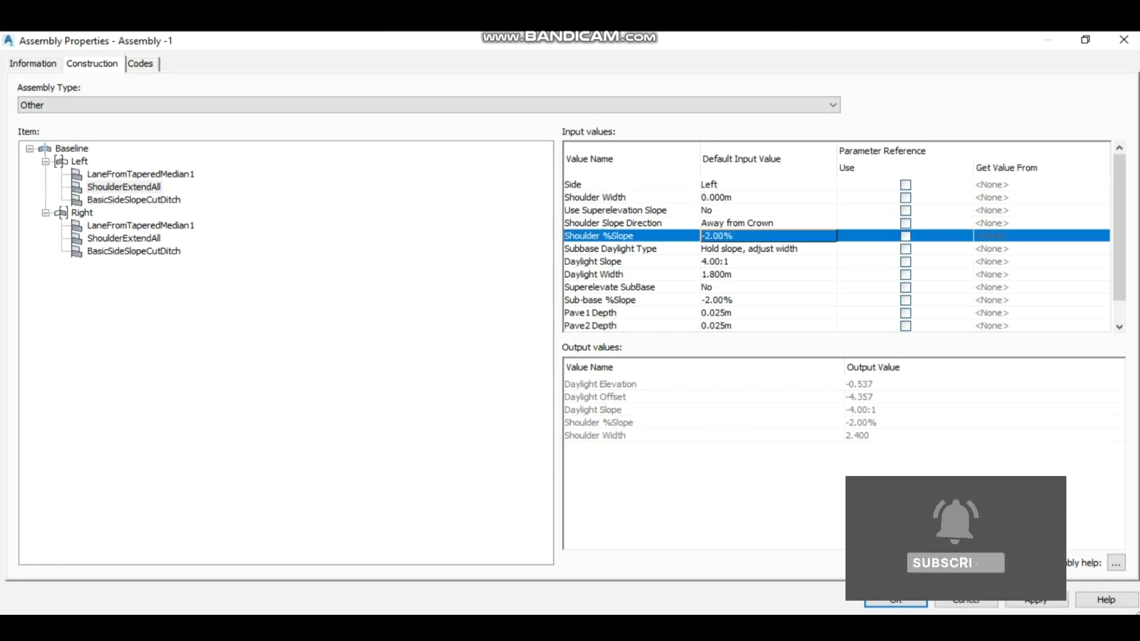
left_click(133, 251)
left_click(124, 238)
left_click(717, 197)
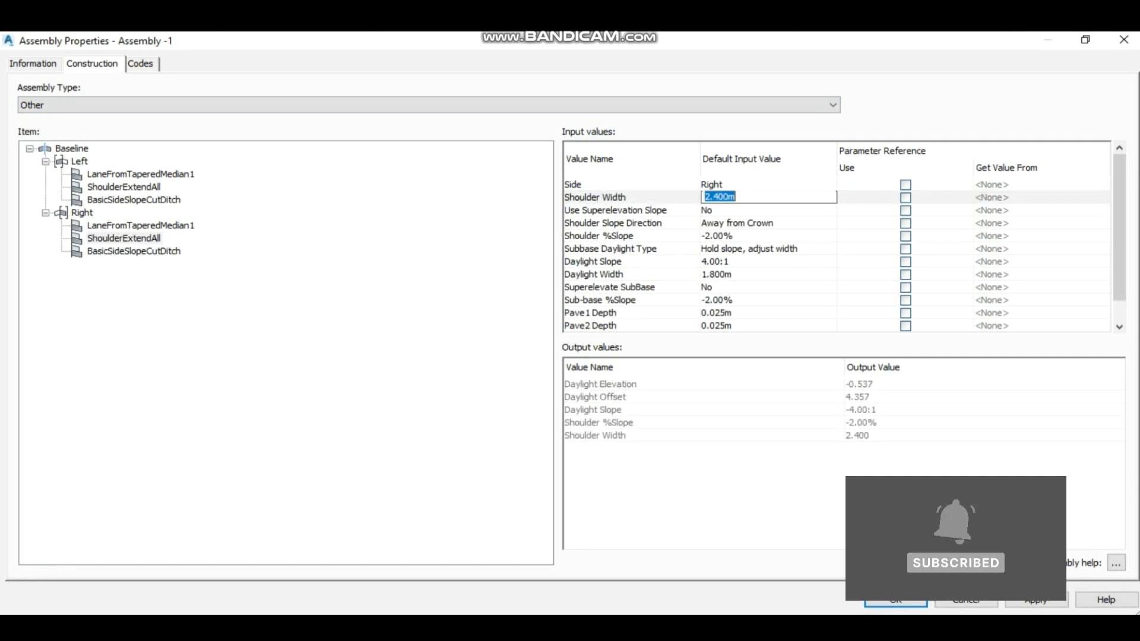
Set the left BasicSideSlopeCutDitch's fill slope to 2.00:1 and edit its cut slope
left_click(133, 252)
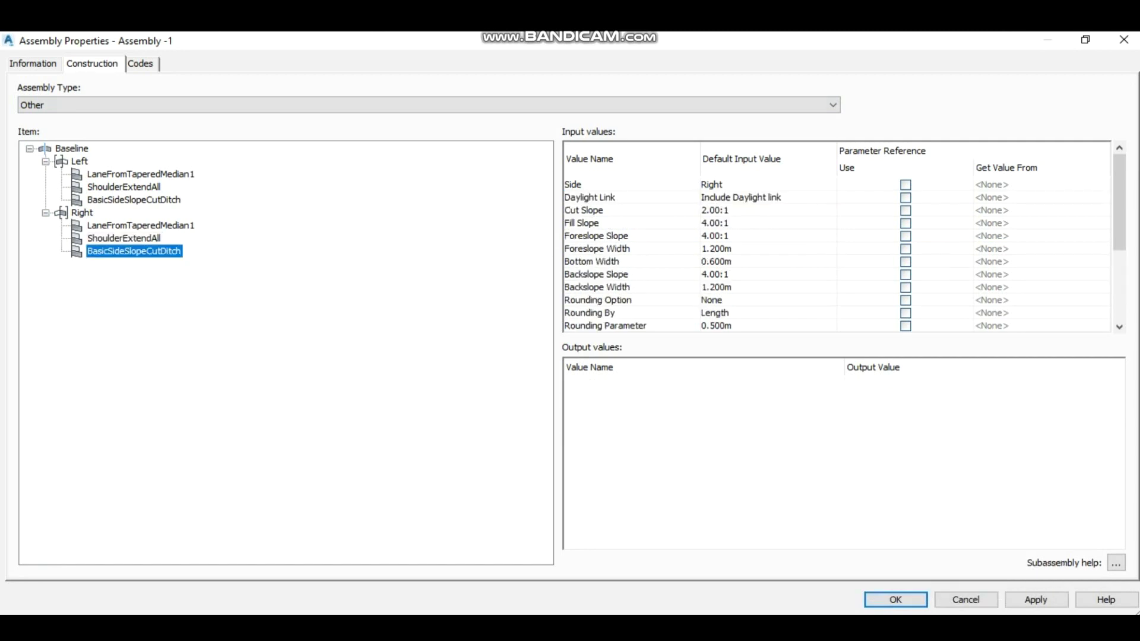
left_click(134, 200)
left_click(717, 223)
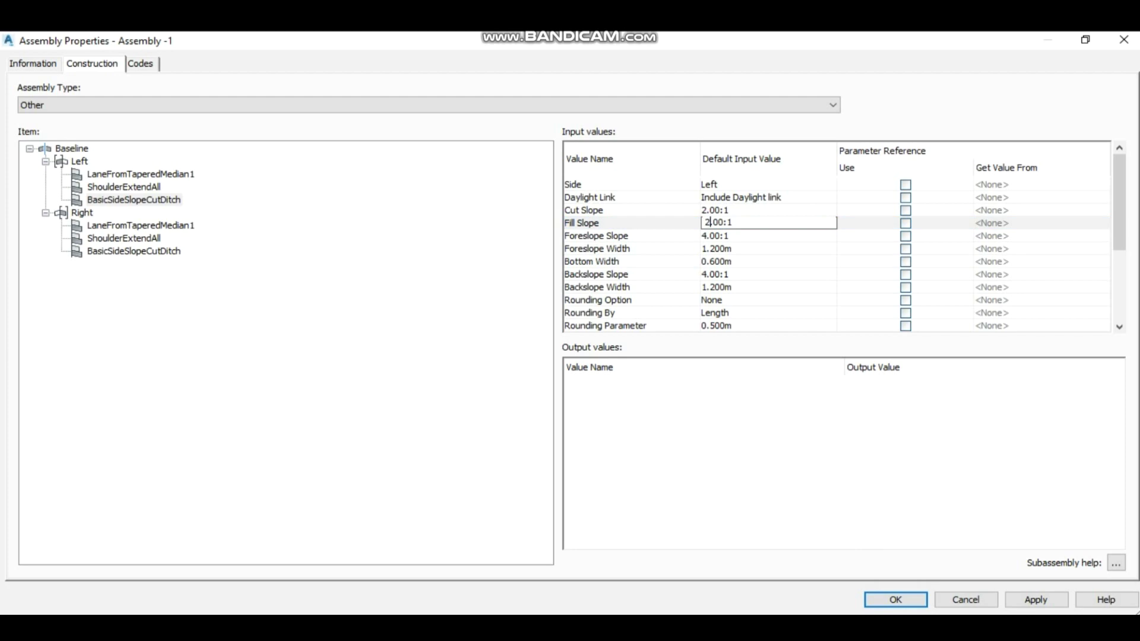
left_click(717, 210)
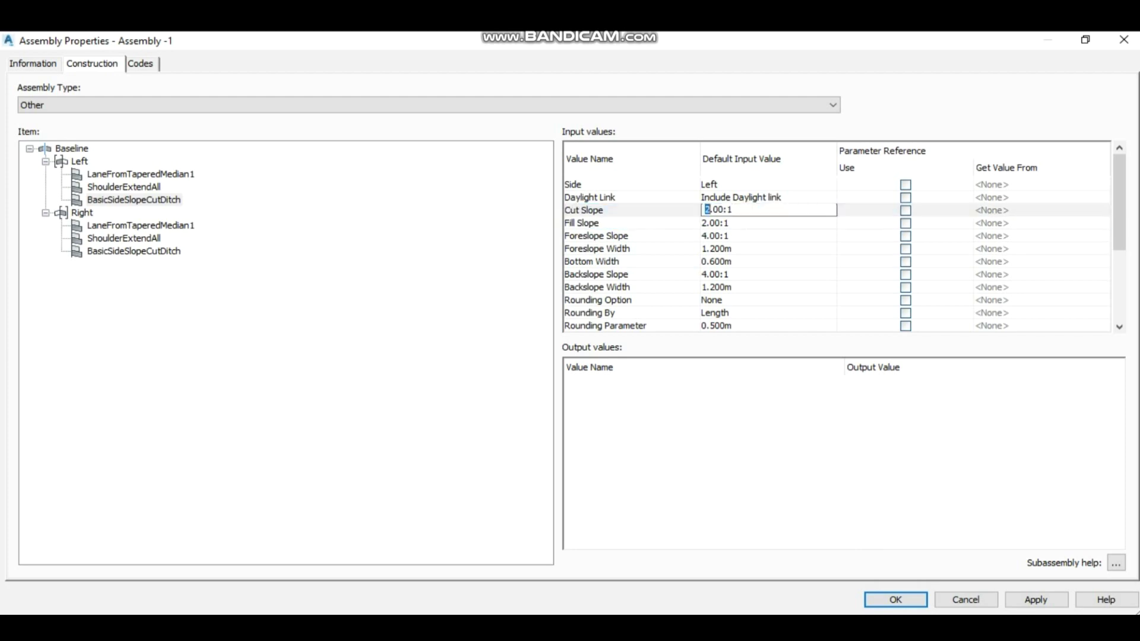
Set the right BasicSideSlopeCutDitch's cut slope to 1.00:1 and fill slope to 2.00:1, and accept the assembly properties
left_click(134, 251)
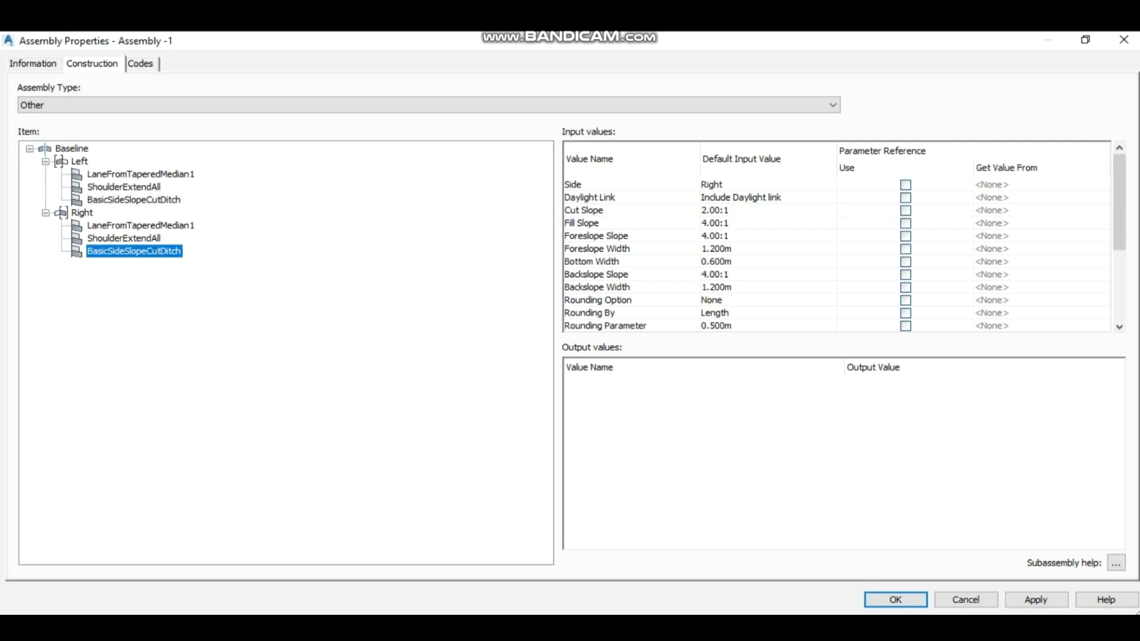
left_click(717, 210)
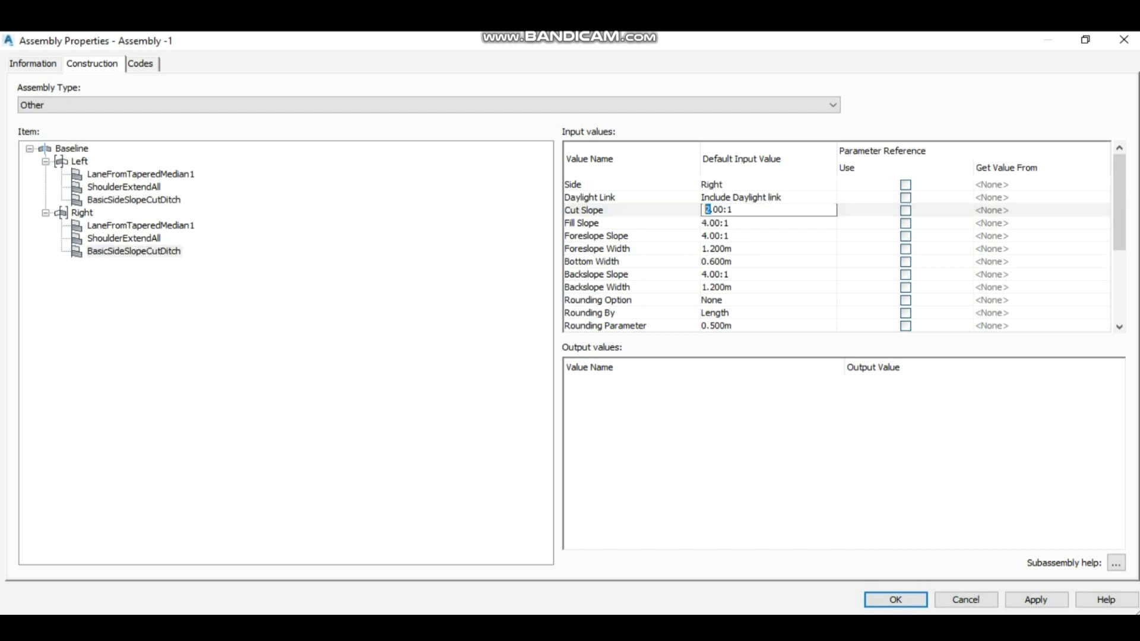
key("Return")
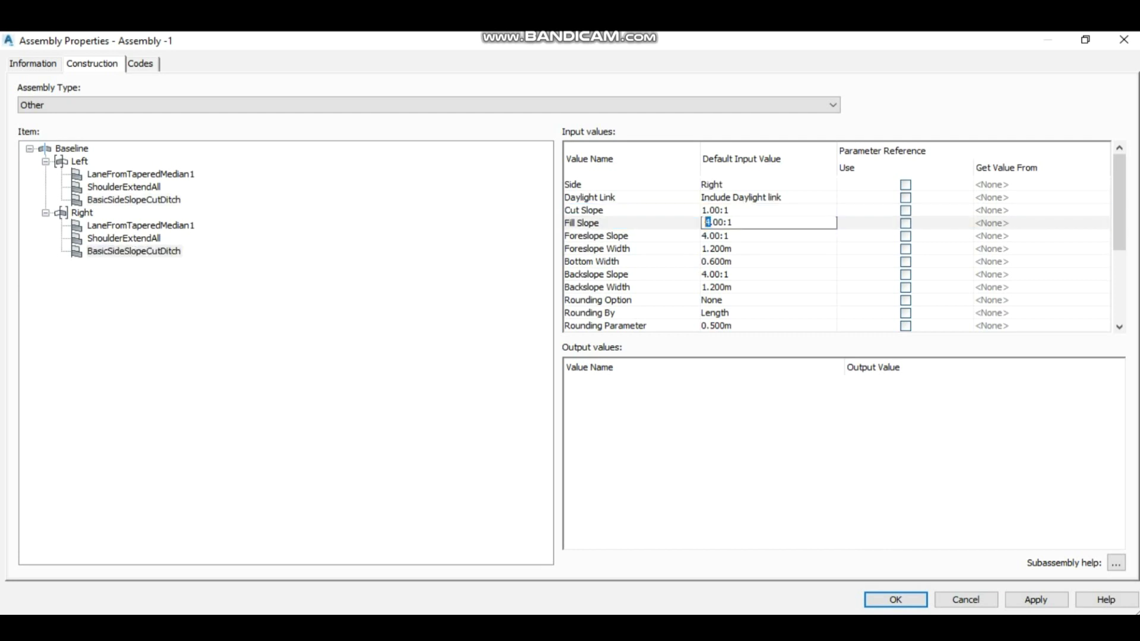
left_click(717, 262)
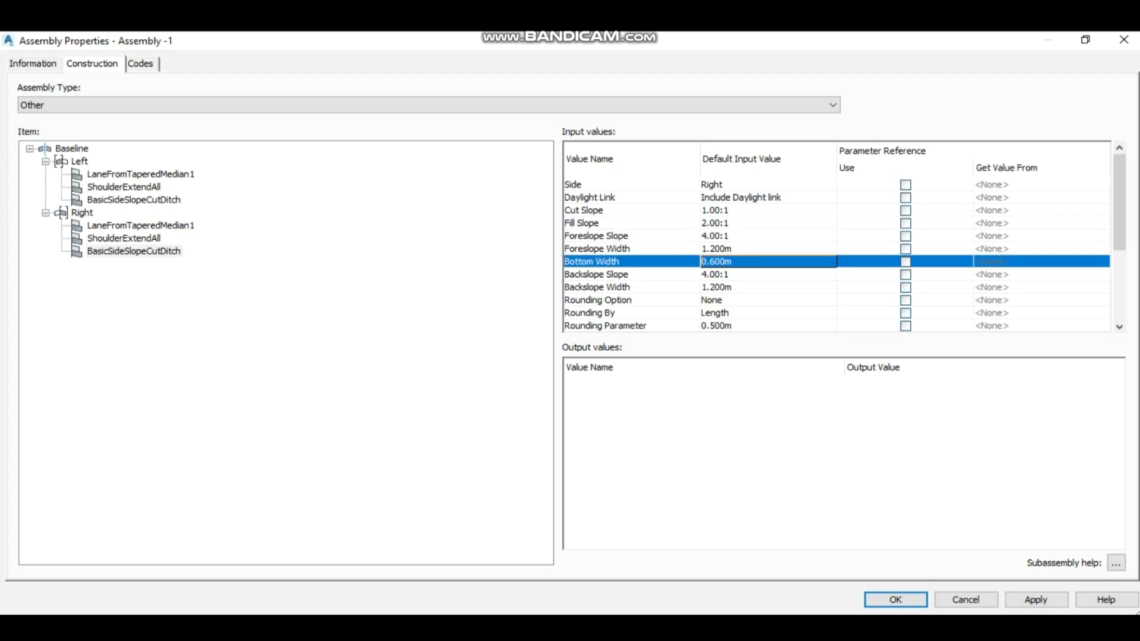
left_click(895, 600)
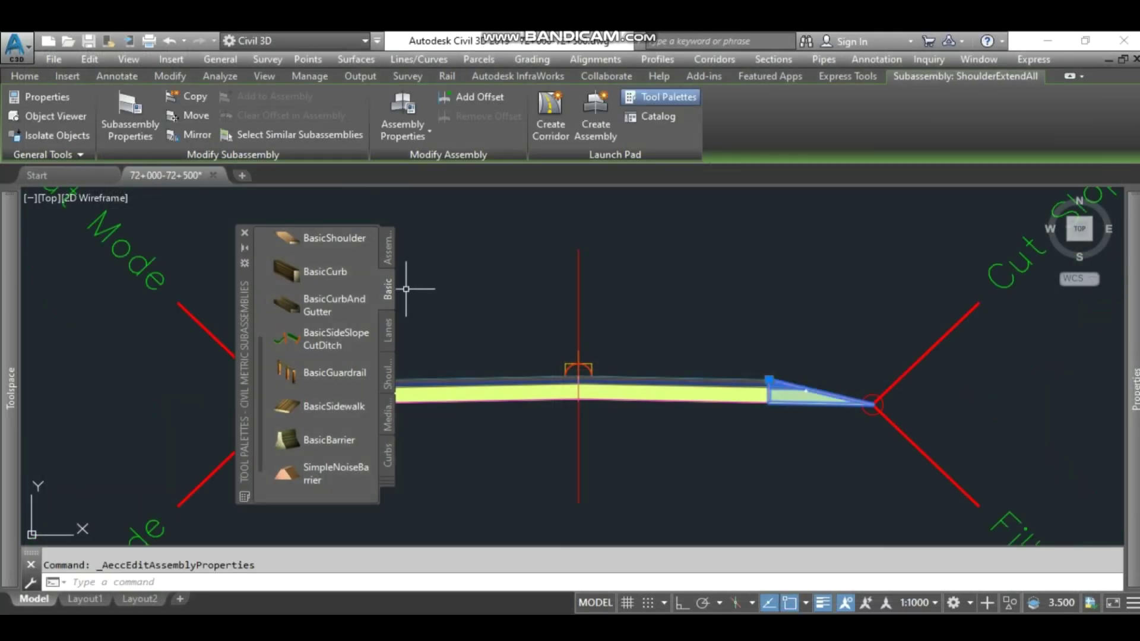
Close the subassembly tool palette and return to the road centerline near station 0+200
left_click(244, 232)
scroll(594, 323, "down", 5)
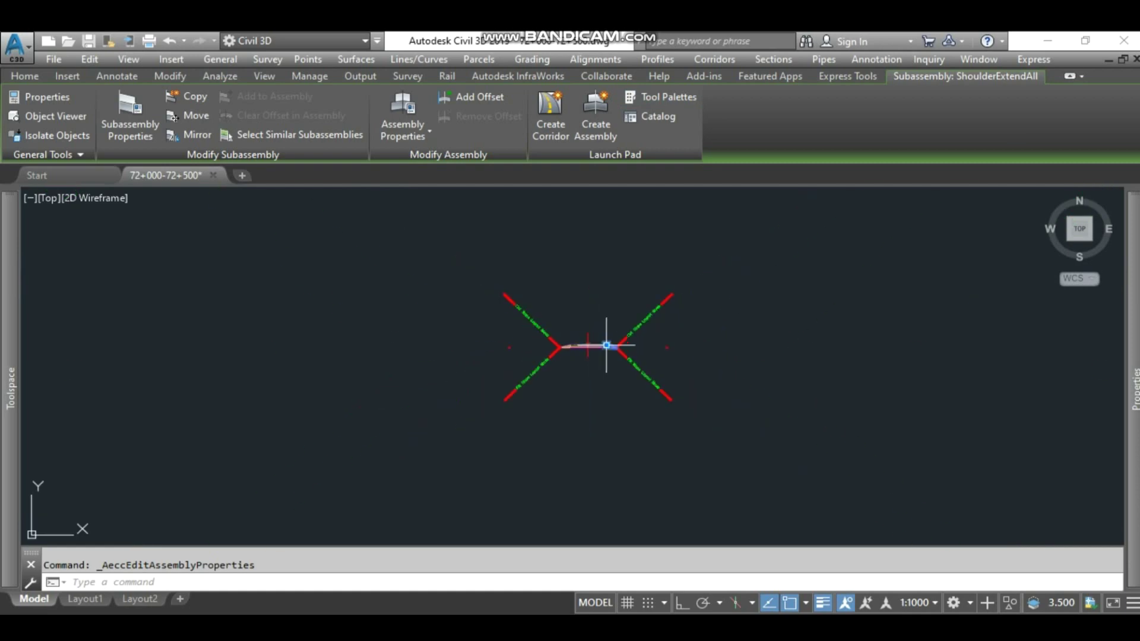
scroll(659, 242, "down", 5)
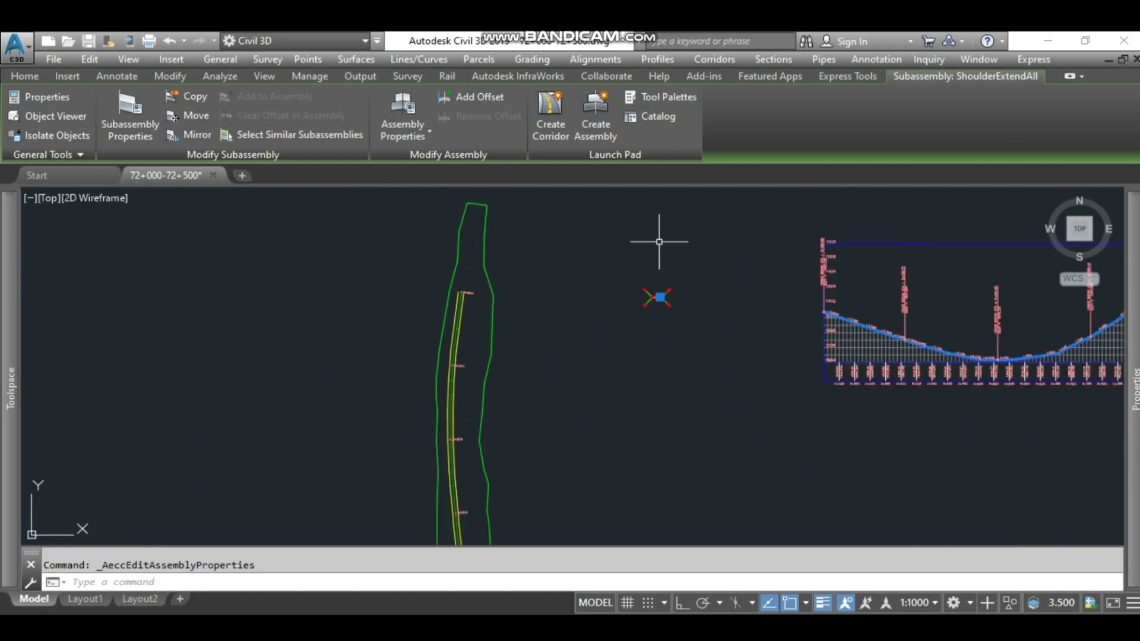
scroll(547, 271, "up", 8)
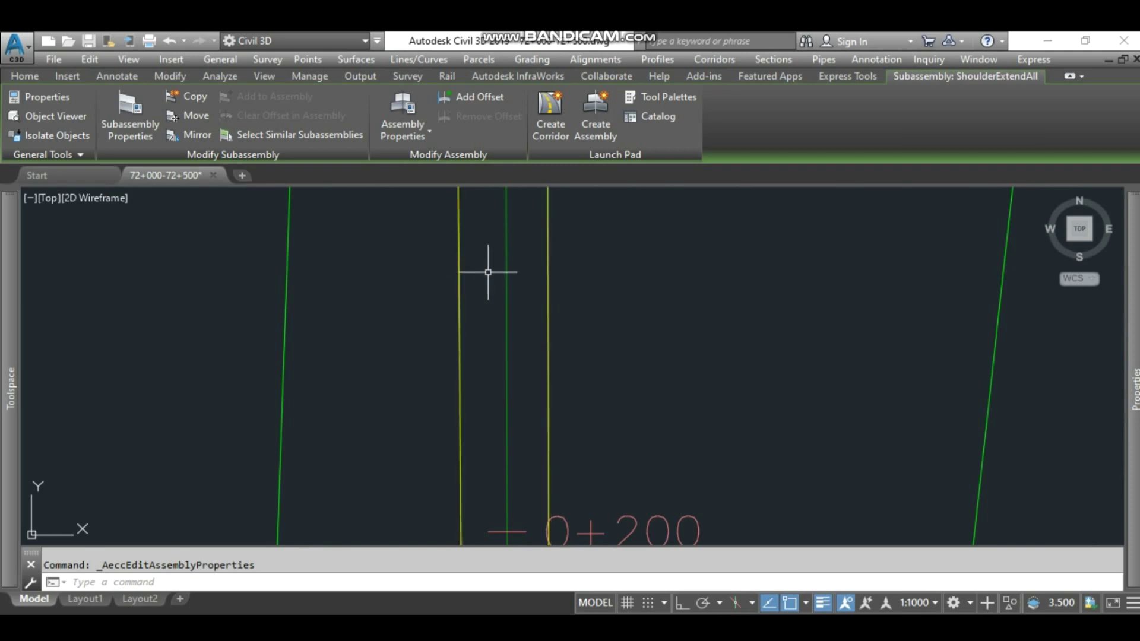
left_click(507, 281)
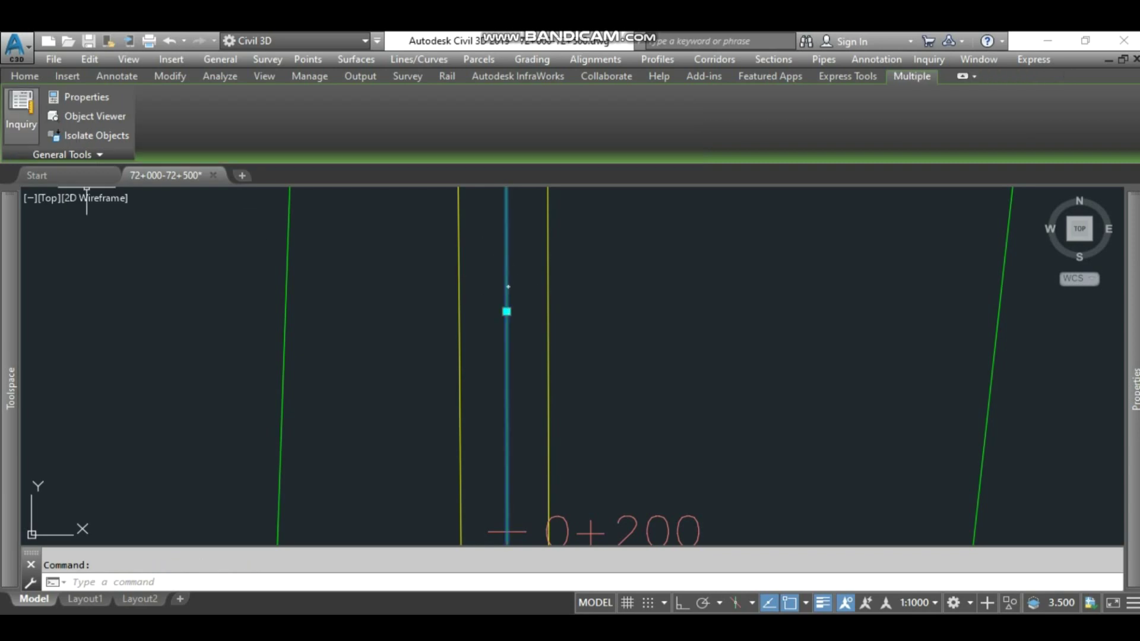
left_click(24, 76)
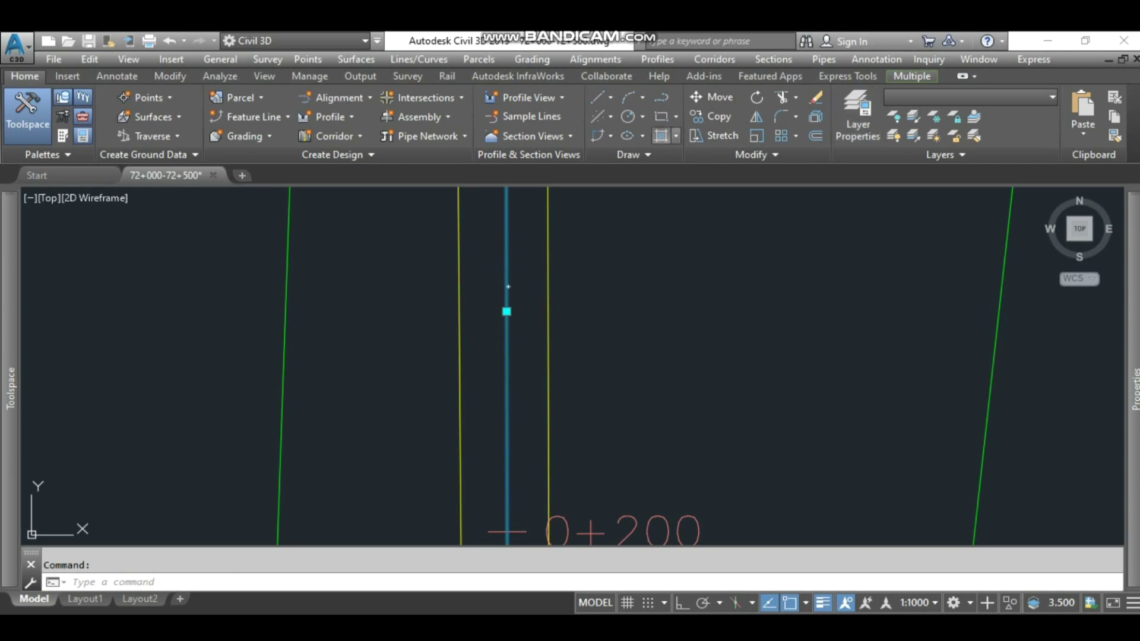
key("Escape")
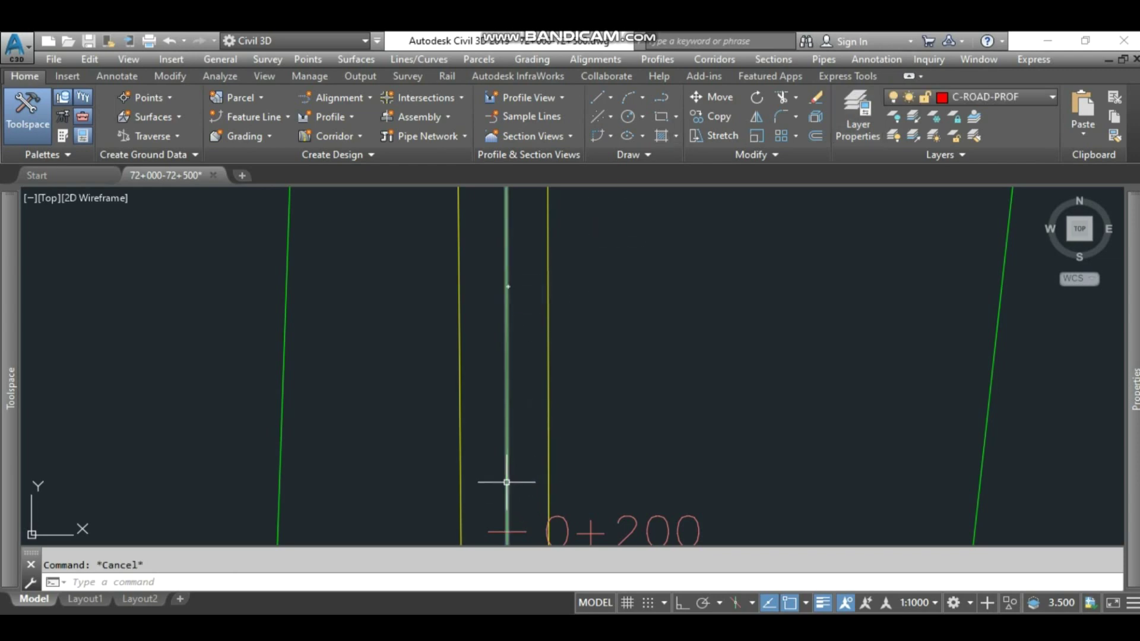
Create offset alignments from Alignment - 1, one on each side, with an incremental offset of 12 m left and right
left_click(507, 482)
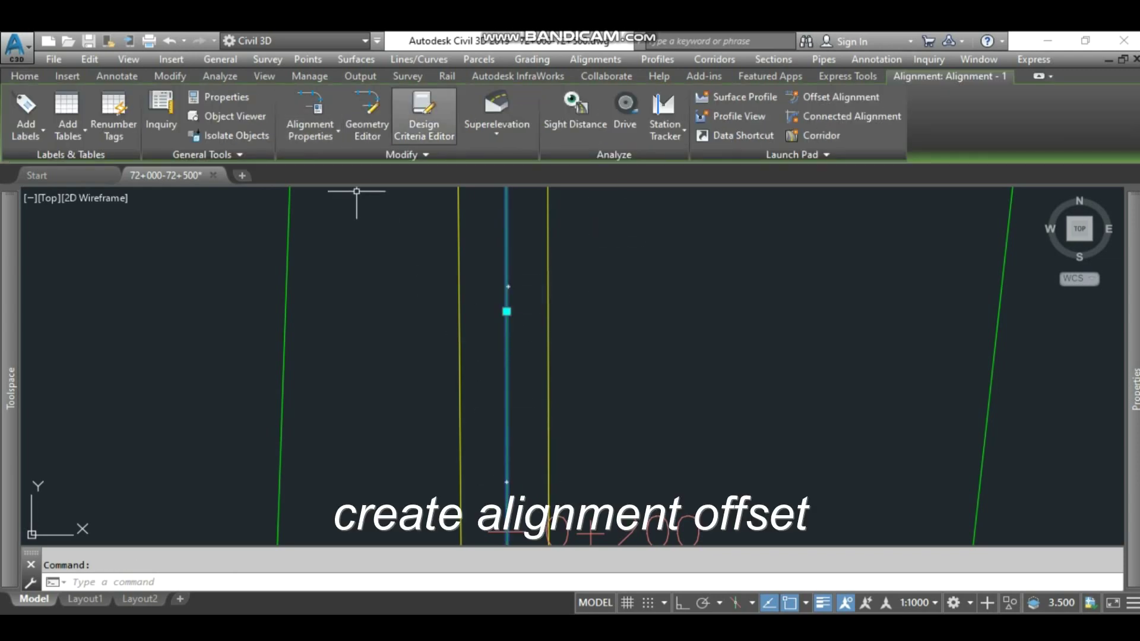
left_click(839, 97)
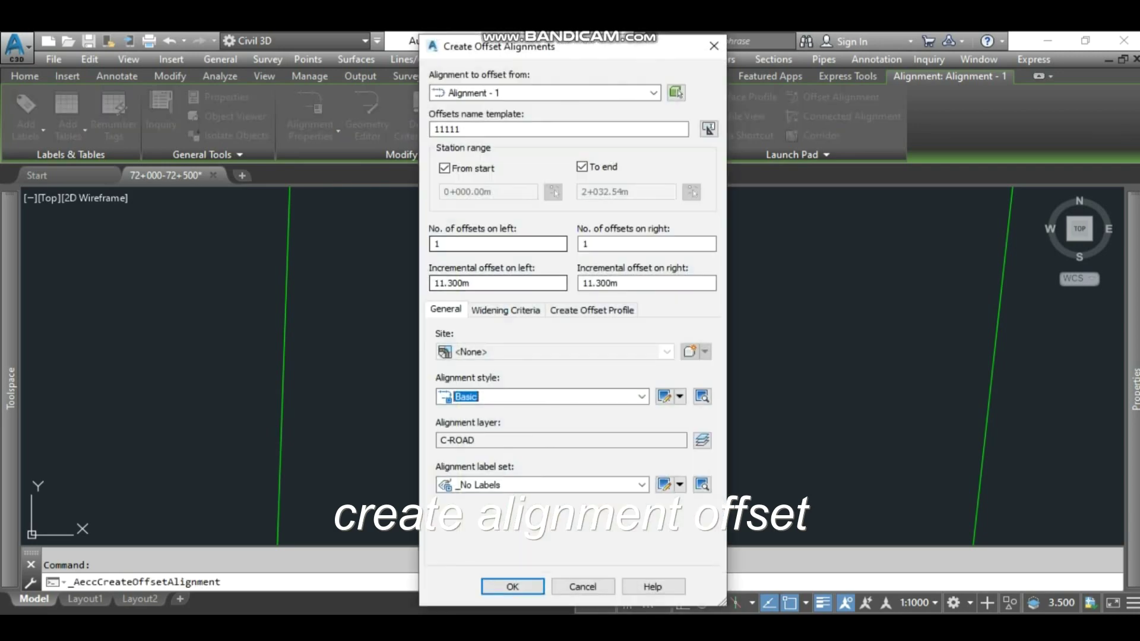
left_click_drag(478, 283, 434, 283)
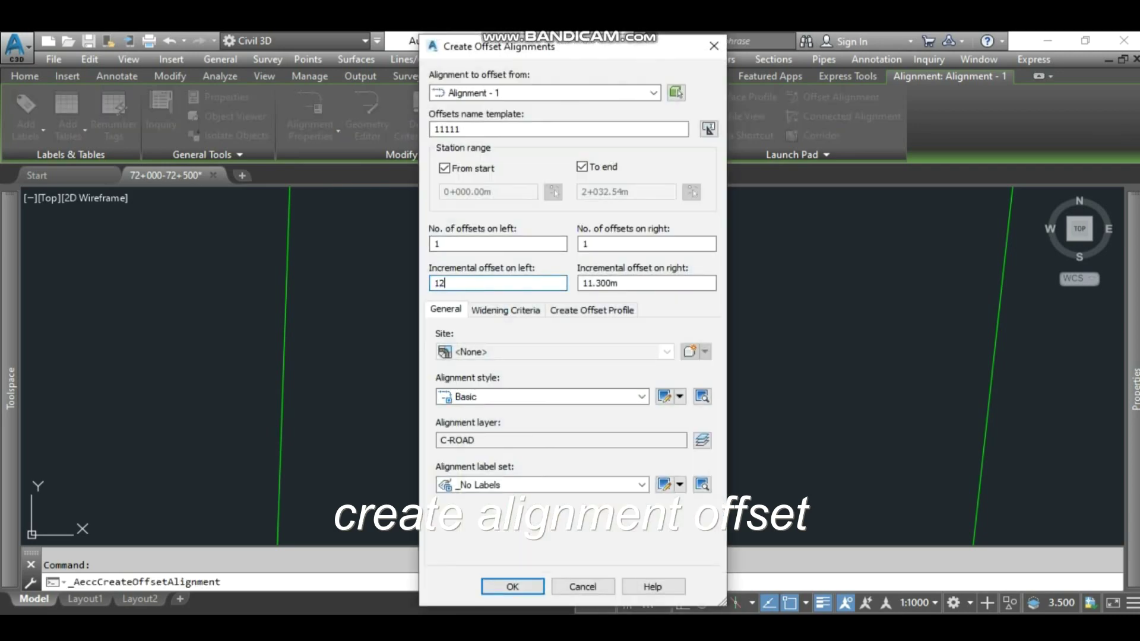
type("12")
key("Tab")
type("12")
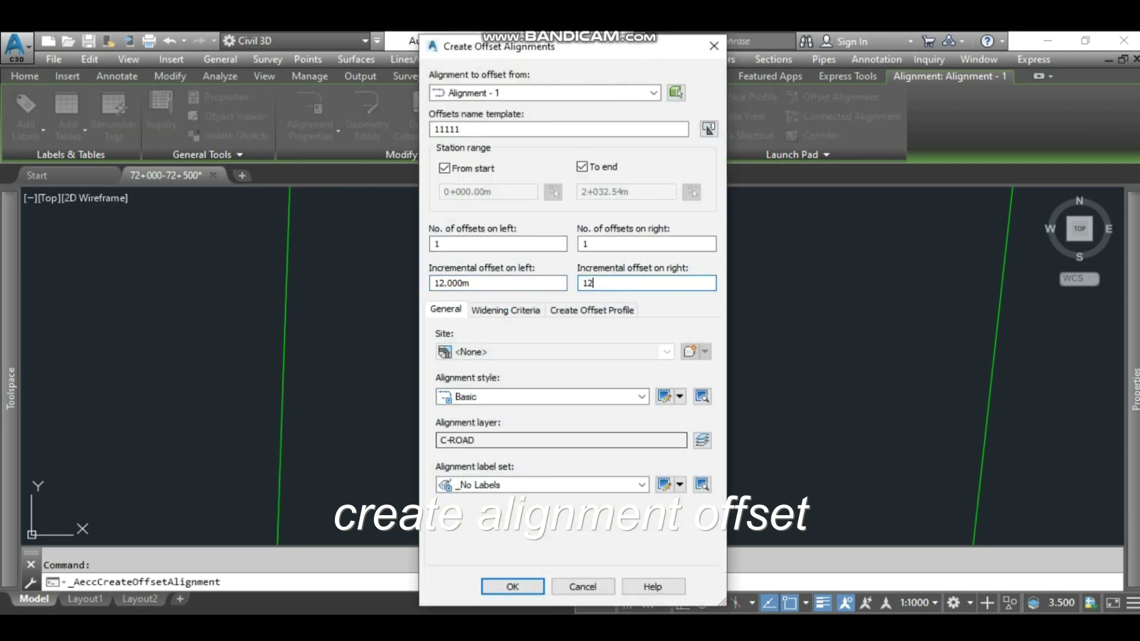
left_click(513, 587)
scroll(560, 379, "down", 5)
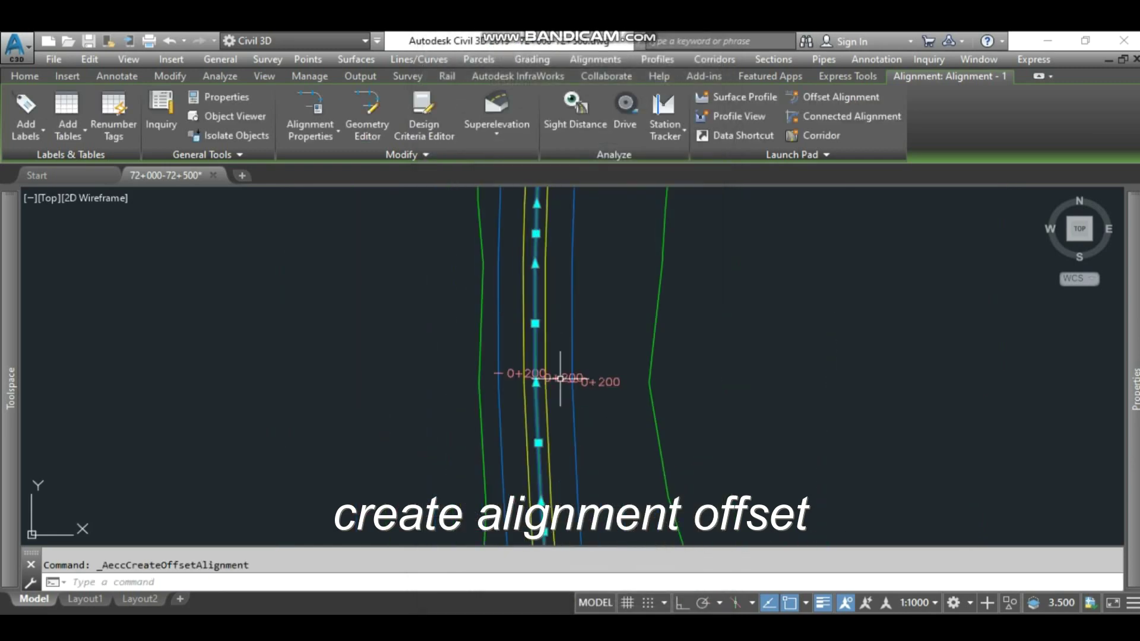
key("Escape")
scroll(520, 335, "up", 2)
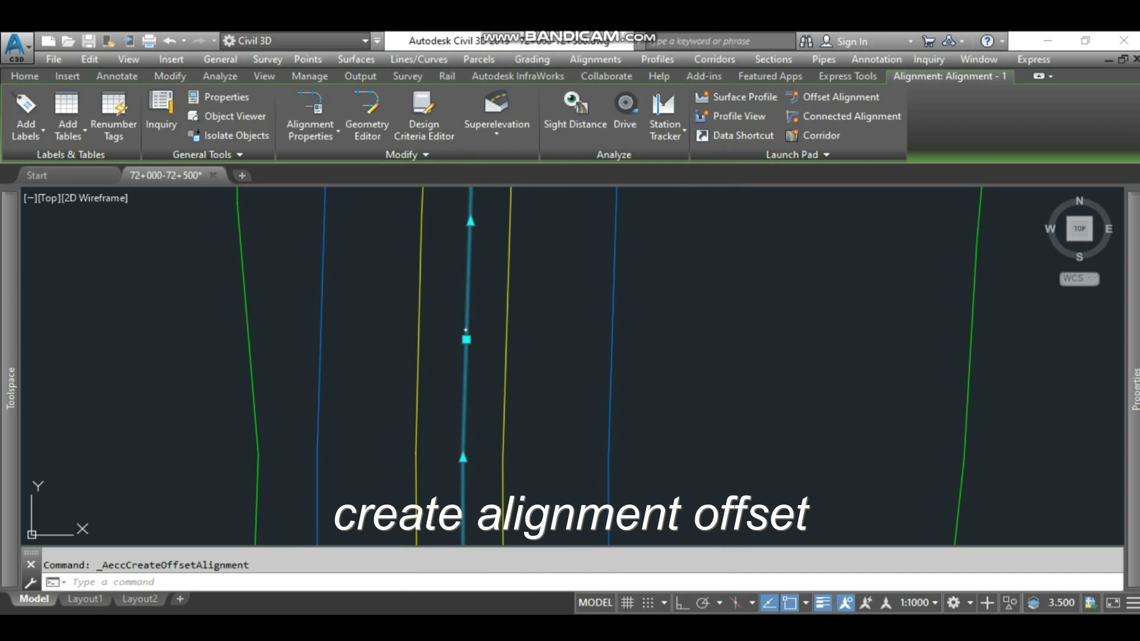
key("Escape")
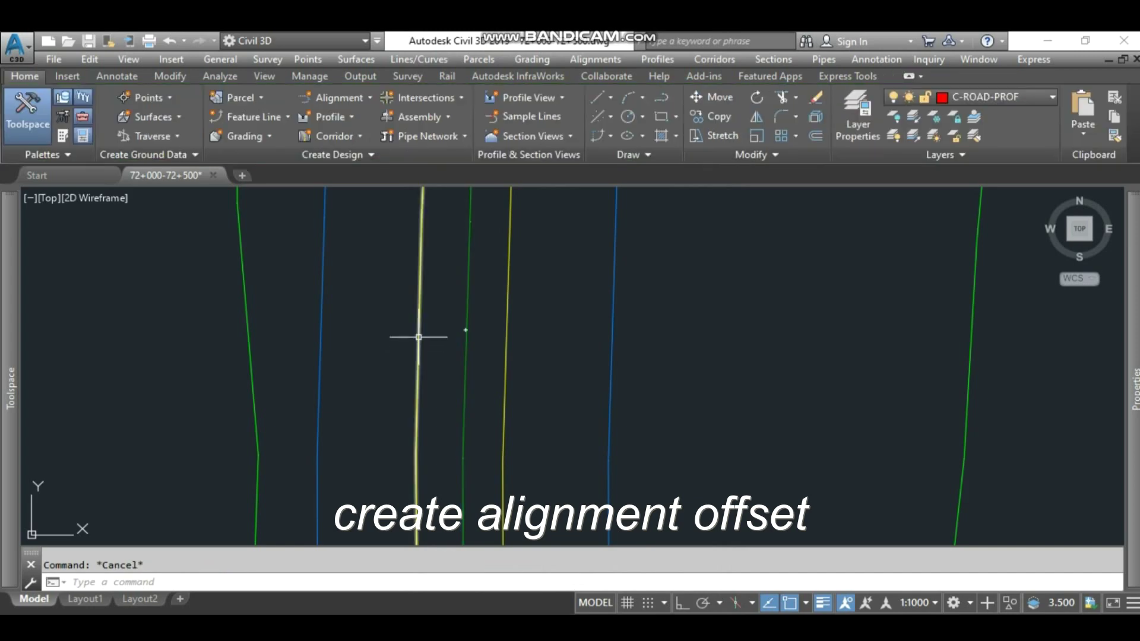
Offset the yellow road edge west of the centerline onto the western offset alignment, picking the distance between the two lines
left_click(419, 334)
left_click(815, 136)
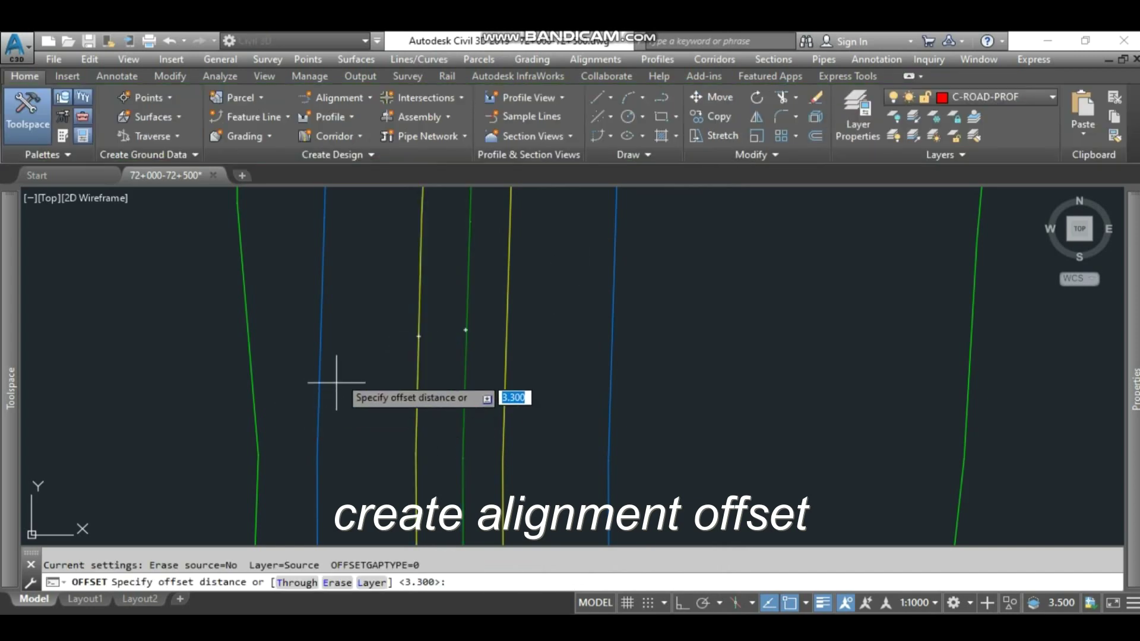
left_click(418, 365)
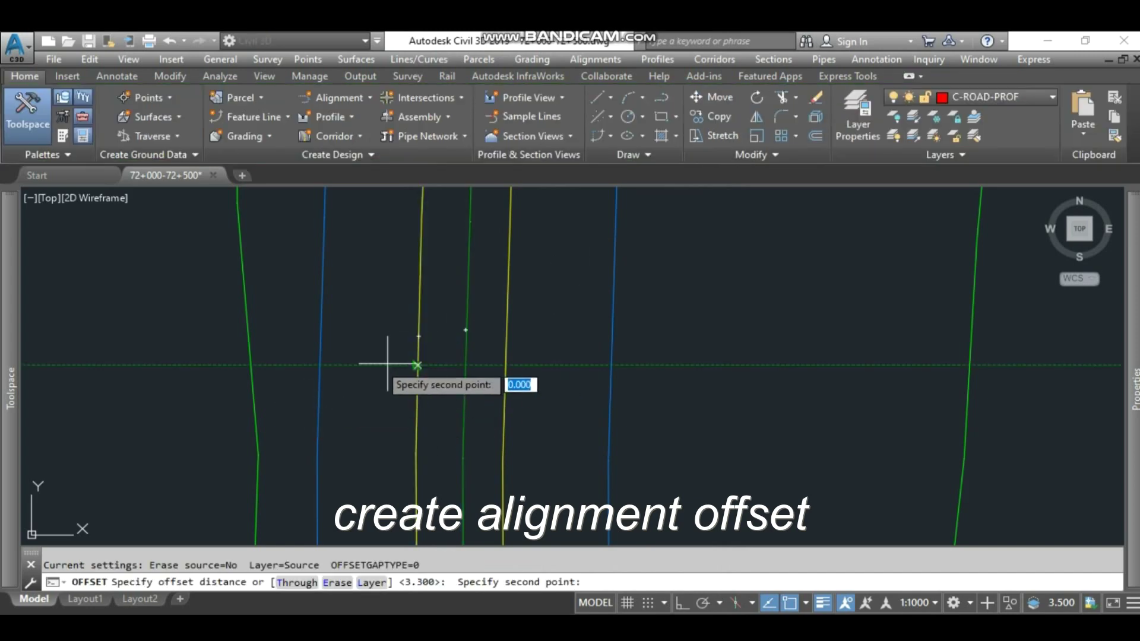
left_click(318, 362)
left_click(320, 360)
left_click(320, 360)
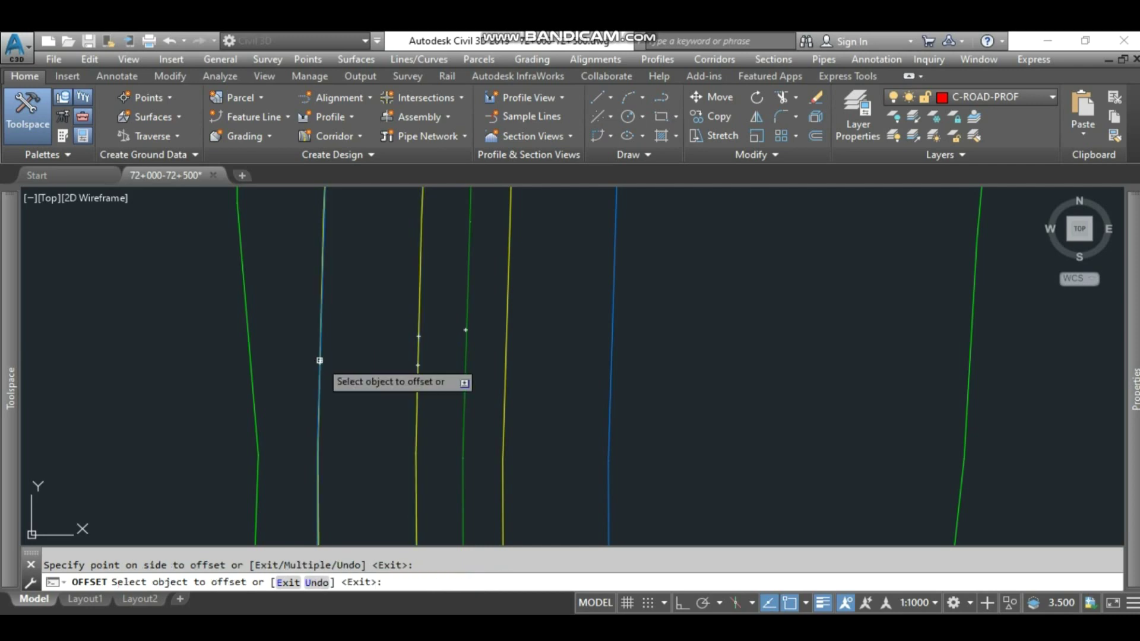
Offset the yellow road edge east of the centerline by 8.700 m onto the eastern offset alignment
left_click(504, 392)
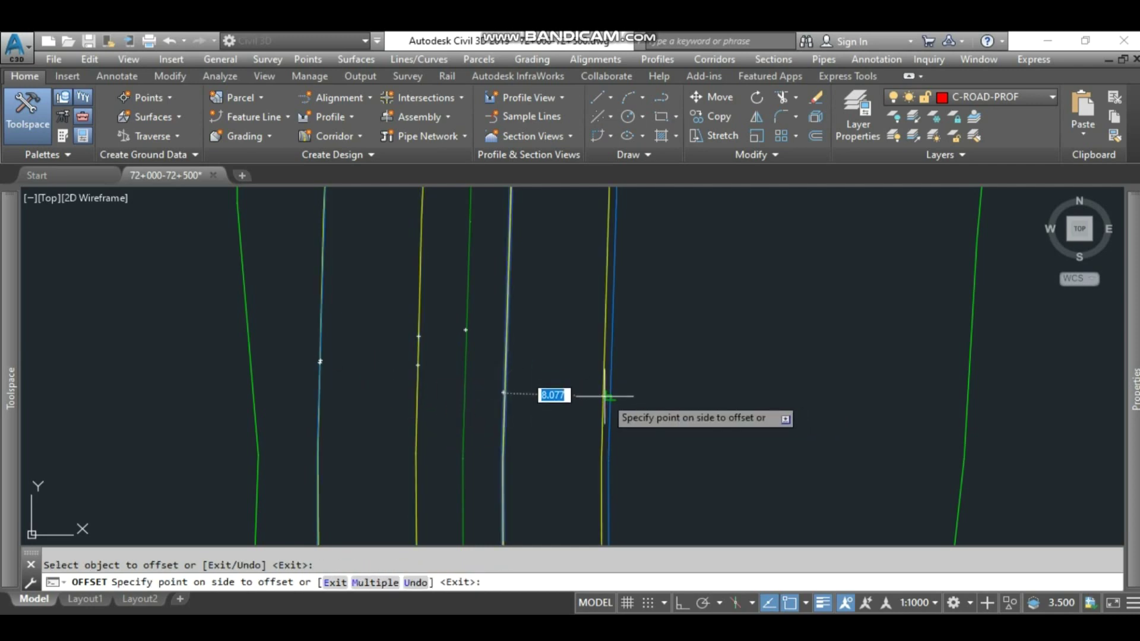
key("Escape")
left_click(505, 360)
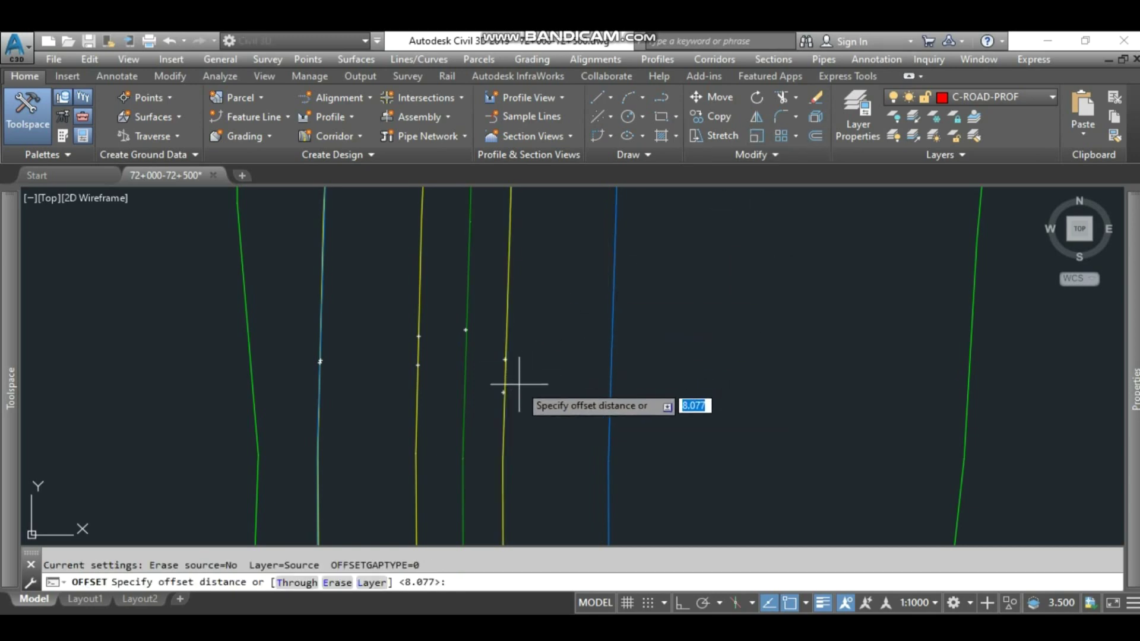
left_click(503, 379)
left_click(609, 385)
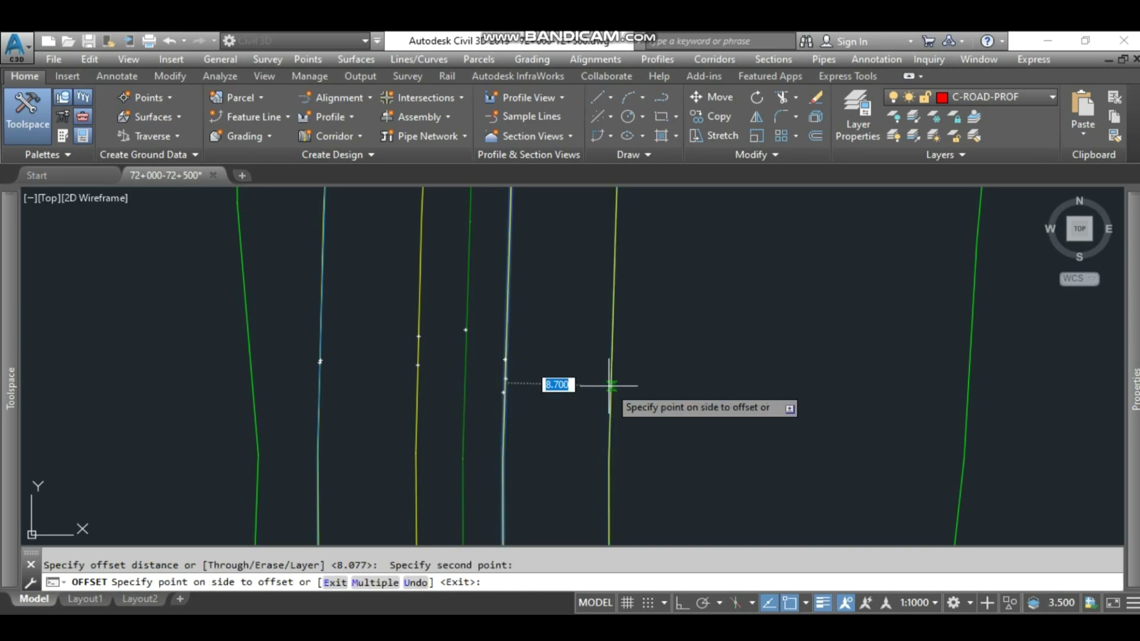
left_click(609, 386)
key("Escape")
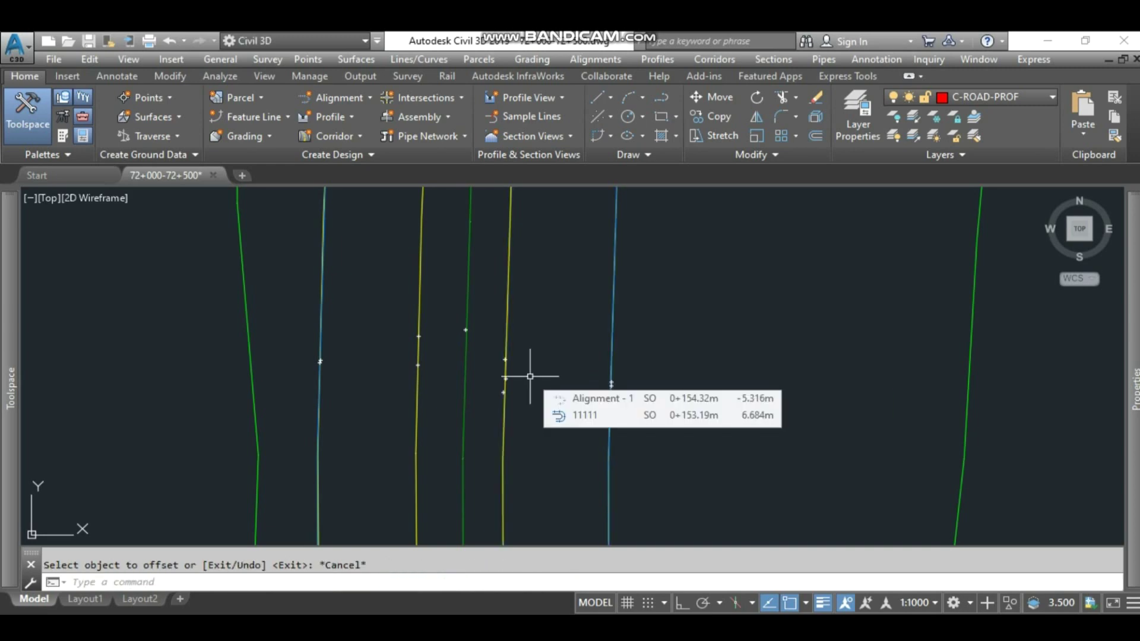
Collapse the surfaces and centerline alignments in the project tree and expand the offset alignments
mouse_move(10, 249)
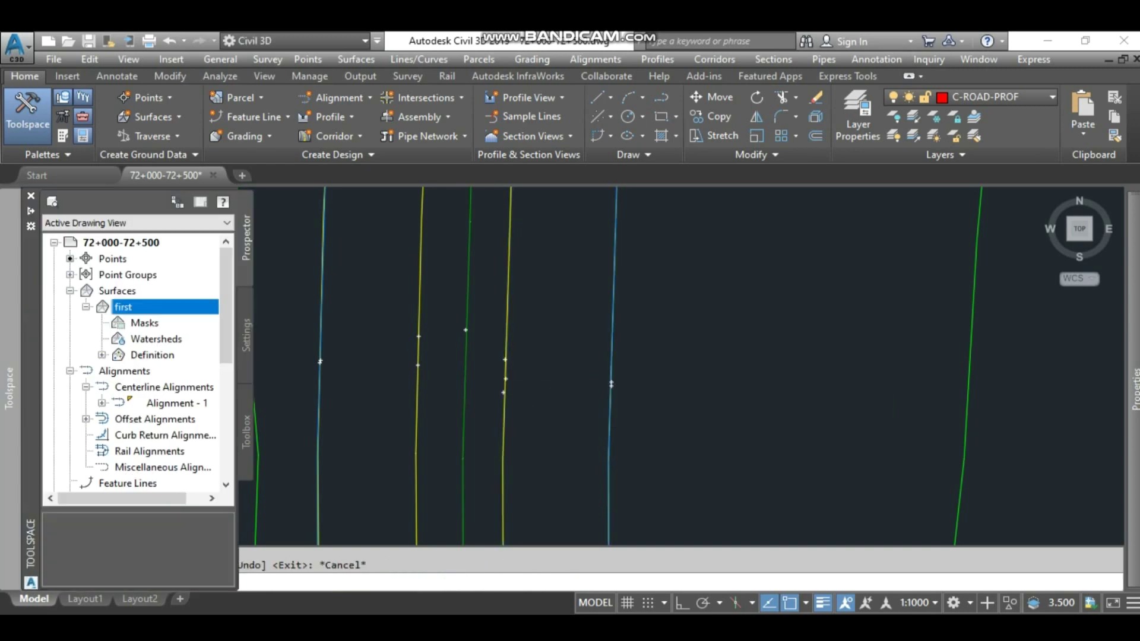
left_click(70, 291)
left_click(102, 338)
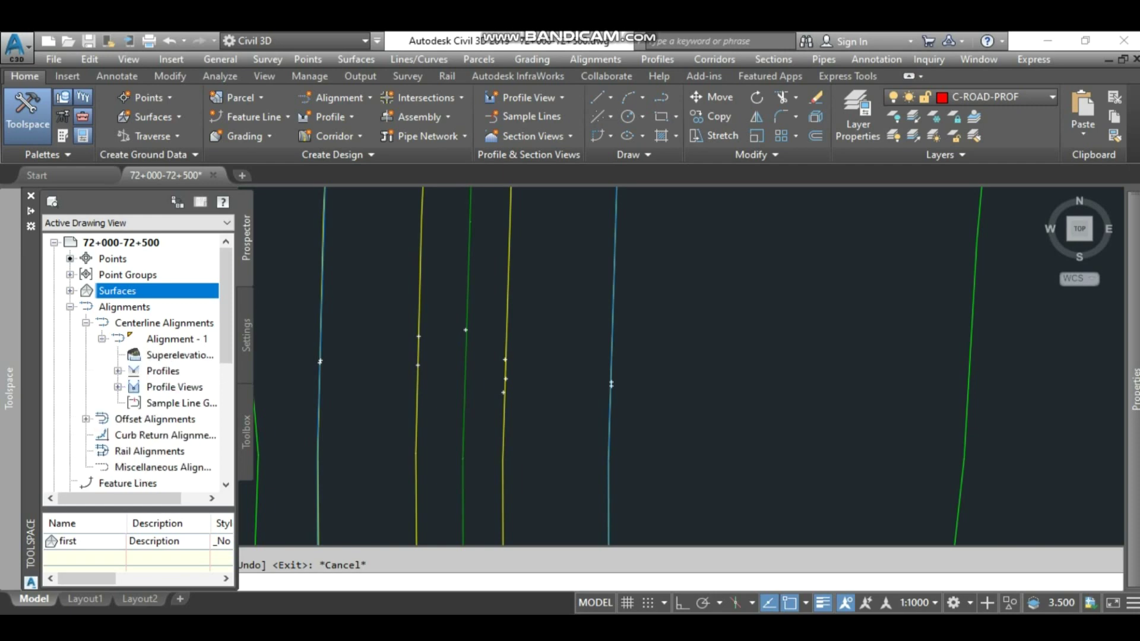
left_click(103, 338)
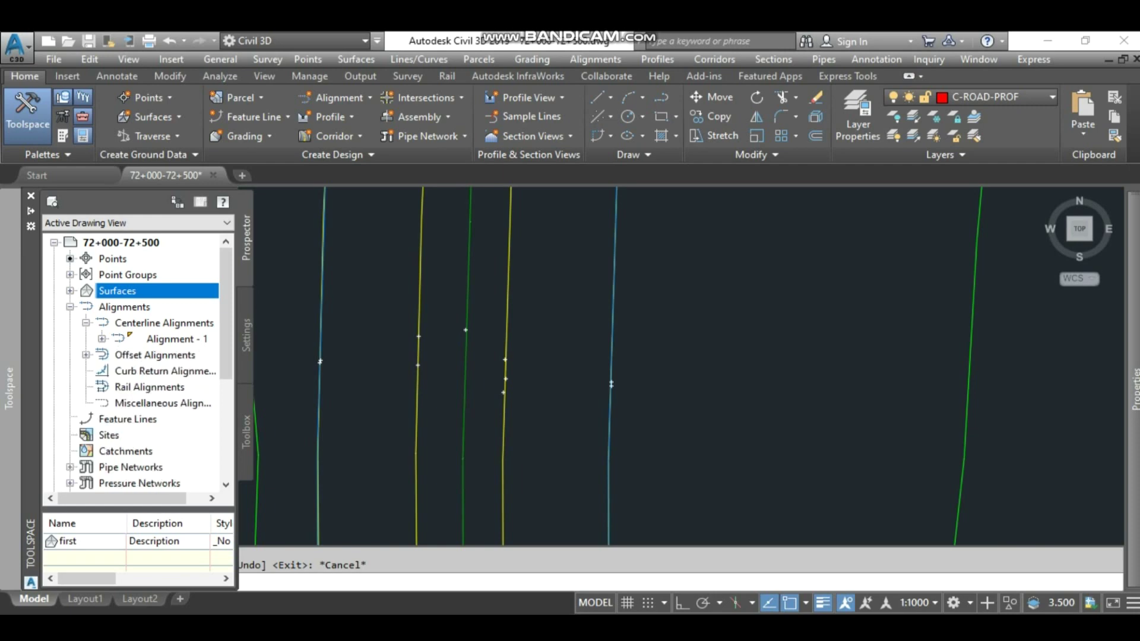
double_click(177, 339)
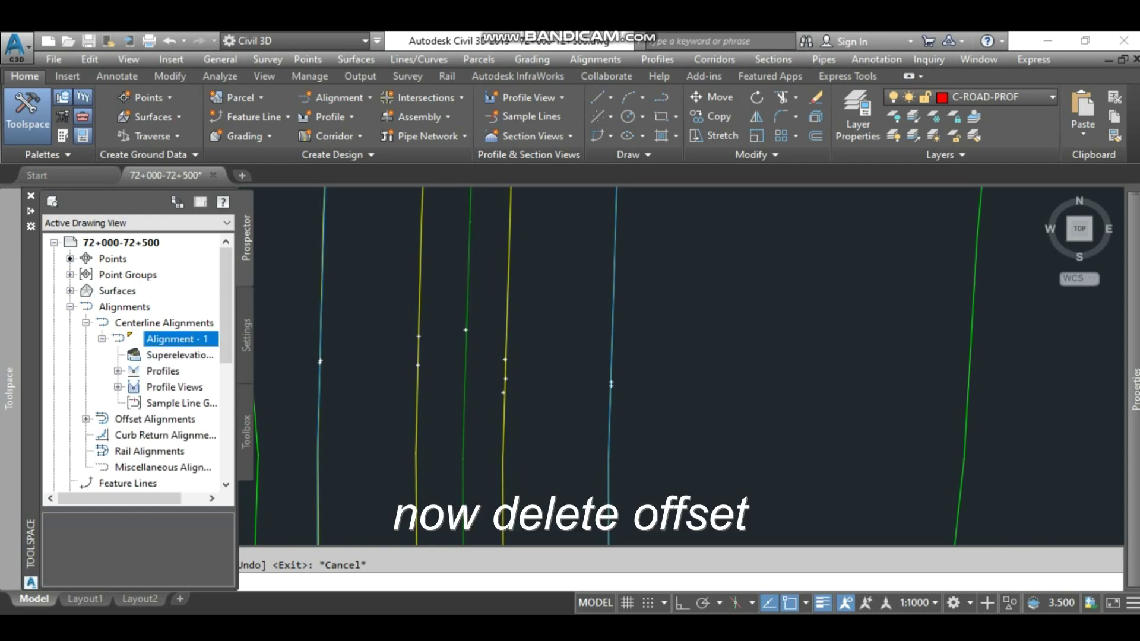
left_click(102, 339)
left_click(86, 322)
left_click(86, 338)
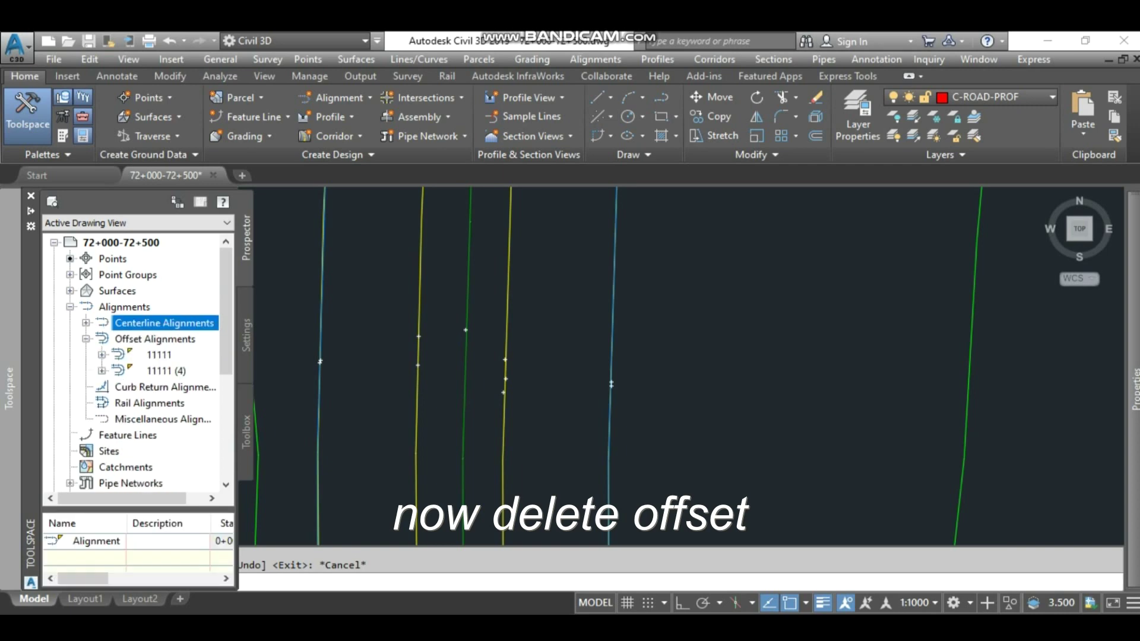
Select the offset alignment 11111 in the drawing from the project tree and delete it
right_click(119, 354)
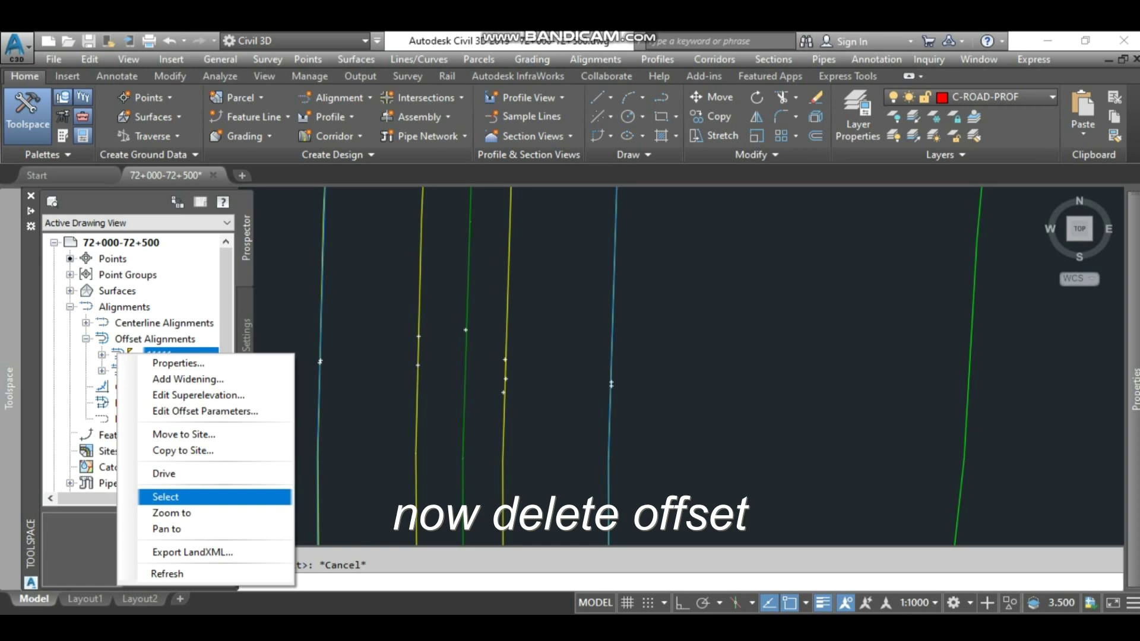
left_click(172, 497)
right_click(151, 355)
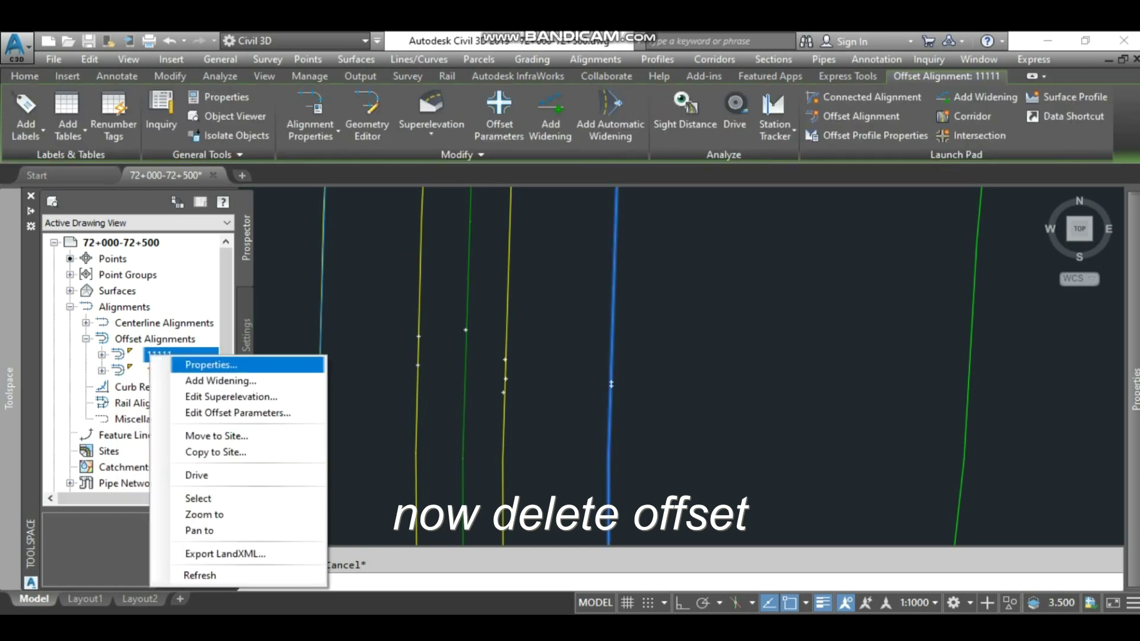
key("Escape")
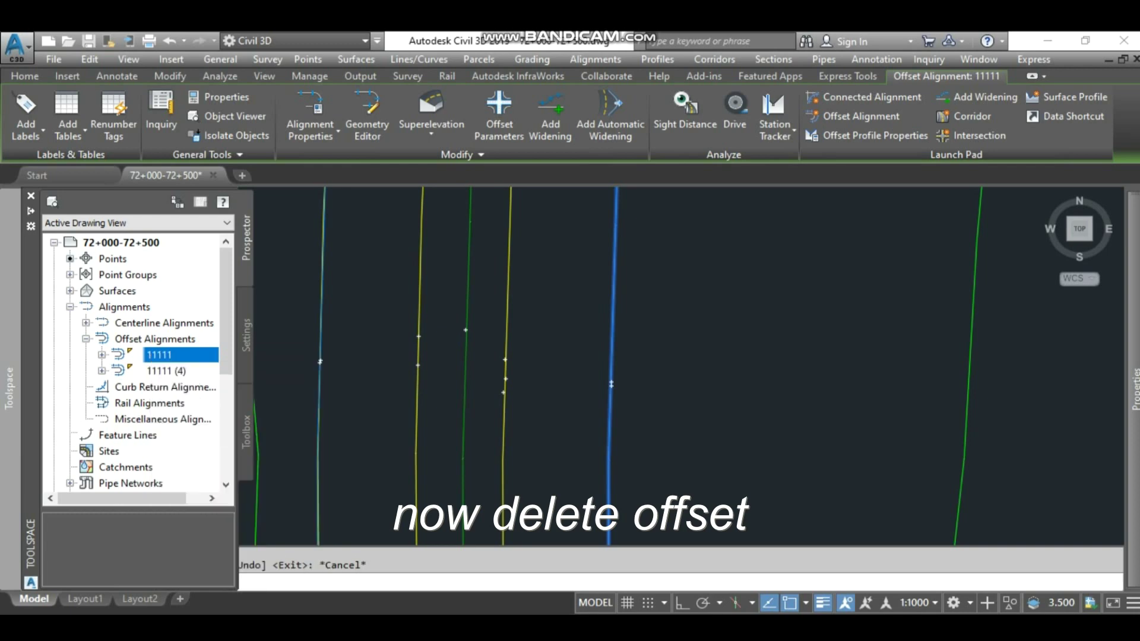
key("Right")
key("Left")
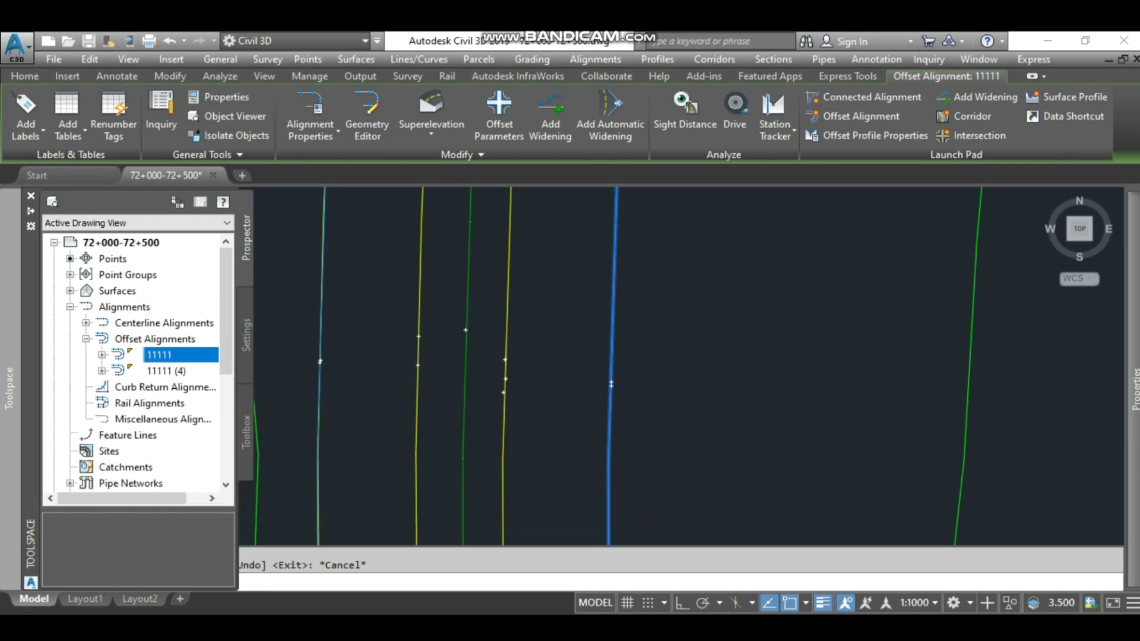
key("Down")
right_click(159, 354)
left_click(208, 496)
key("Delete")
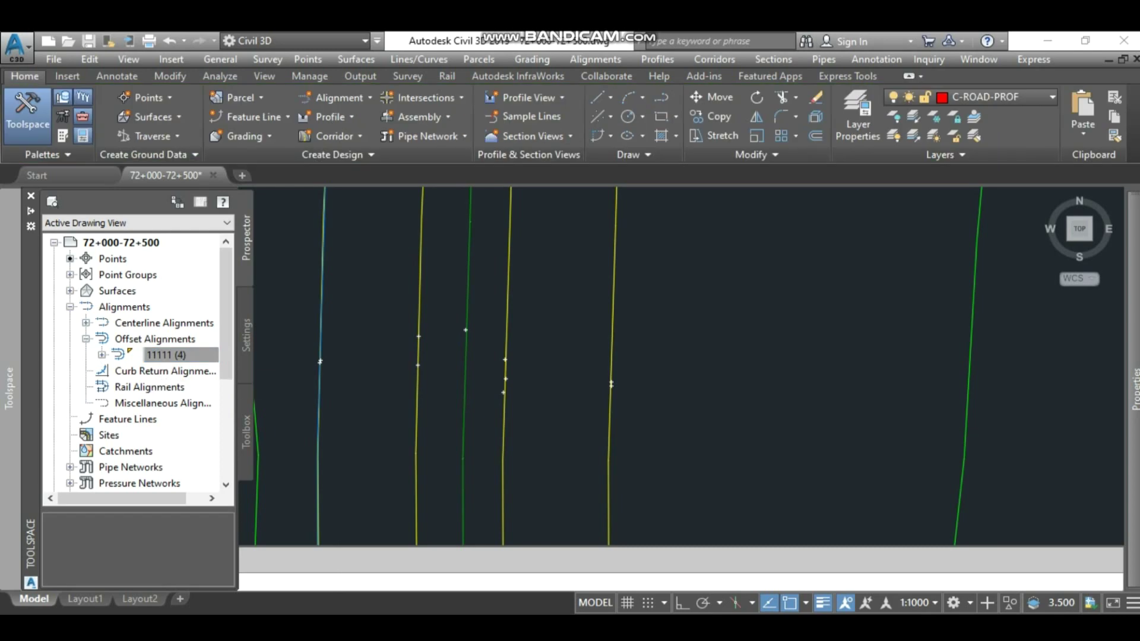
Select the remaining offset alignment 11111 (4) from the project tree and delete it from the drawing
right_click(159, 354)
key("Down")
key("Down")
key("Down")
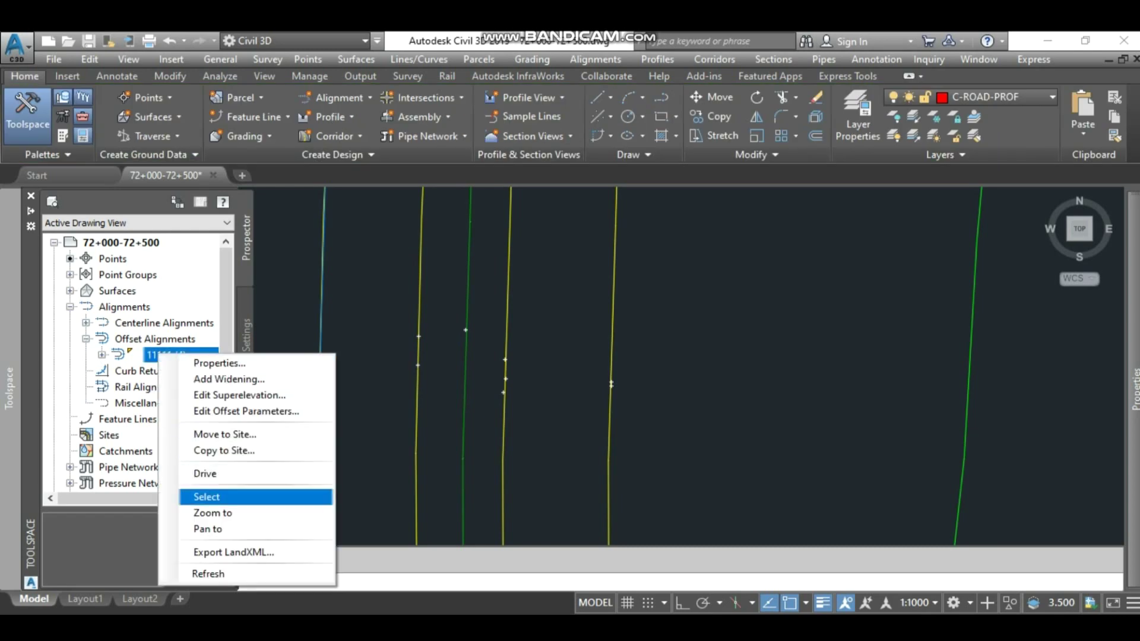
key("Return")
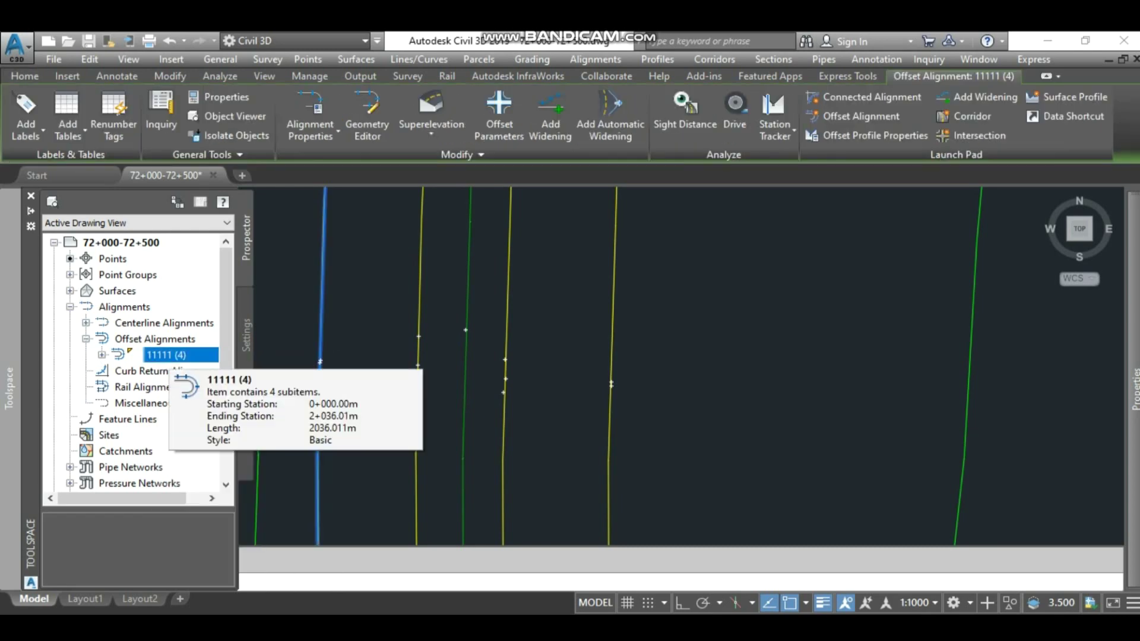
key("shift+F10")
key("Down")
key("Down")
key("Down")
key("Down")
key("Down")
key("Down")
key("Down")
key("Down")
key("Return")
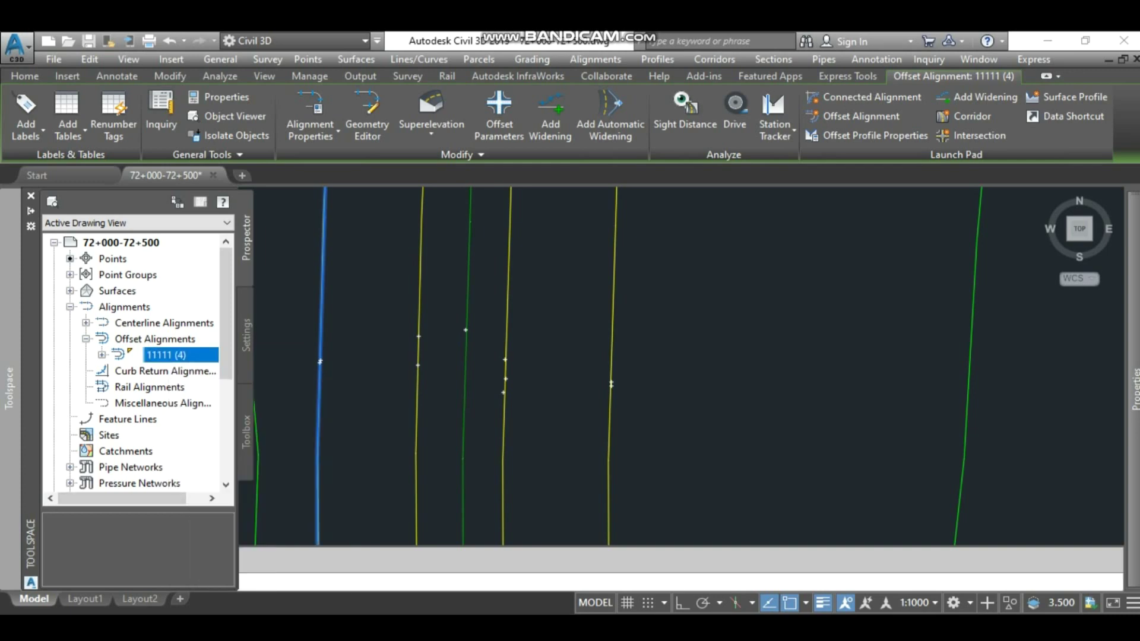
left_click(155, 339)
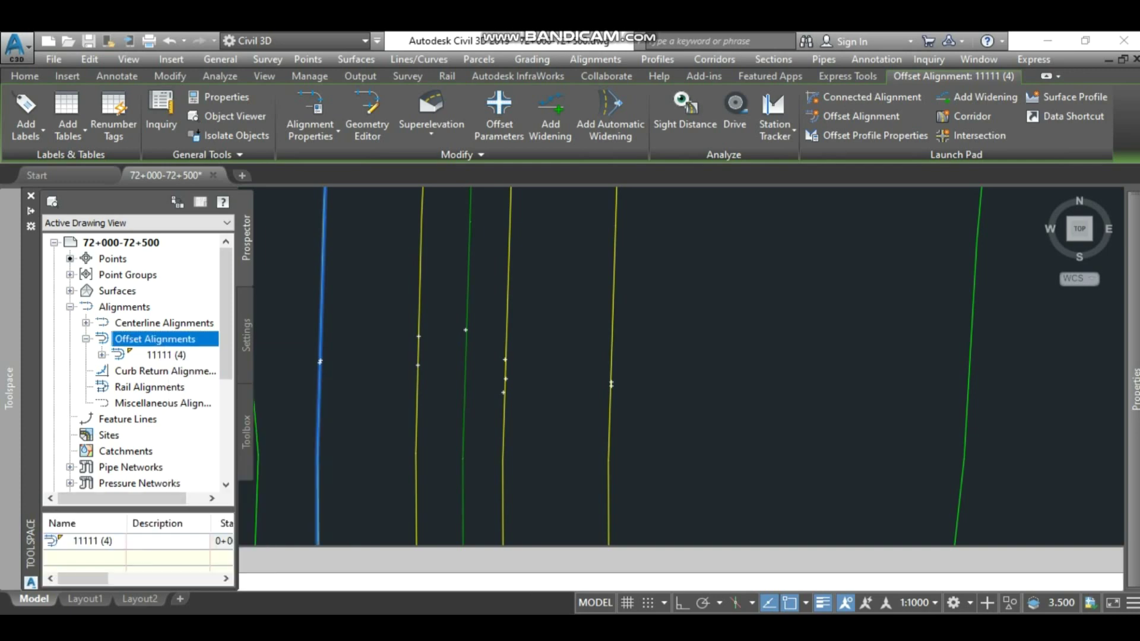
left_click(131, 352)
right_click(130, 350)
key("Down")
key("Down")
key("Down")
key("Down")
key("Down")
key("Down")
key("Down")
key("Down")
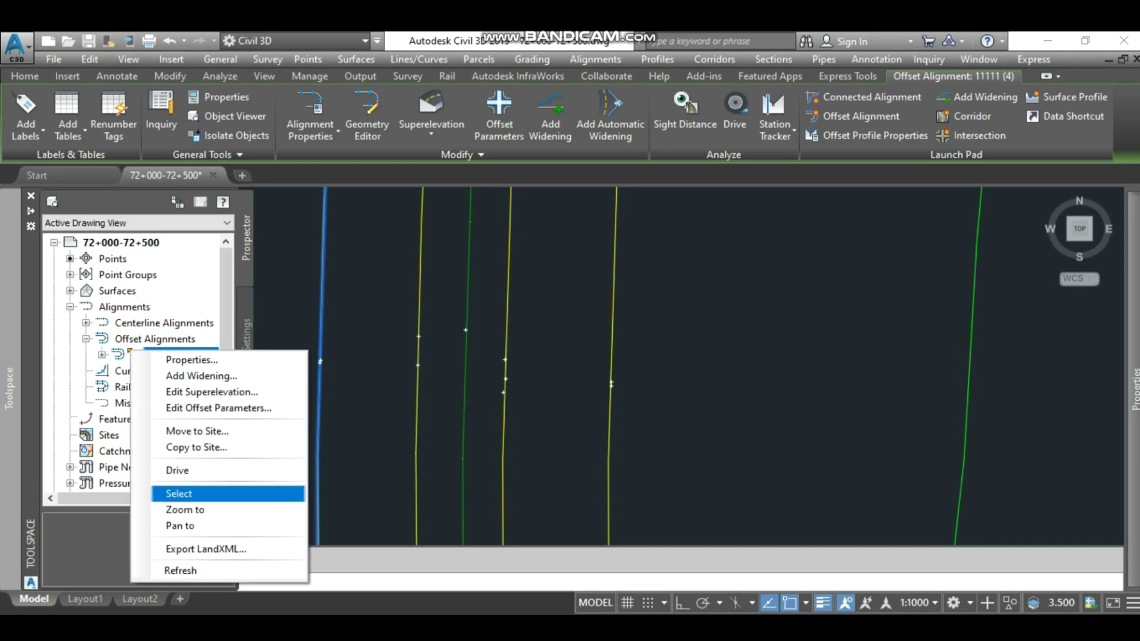
key("Return")
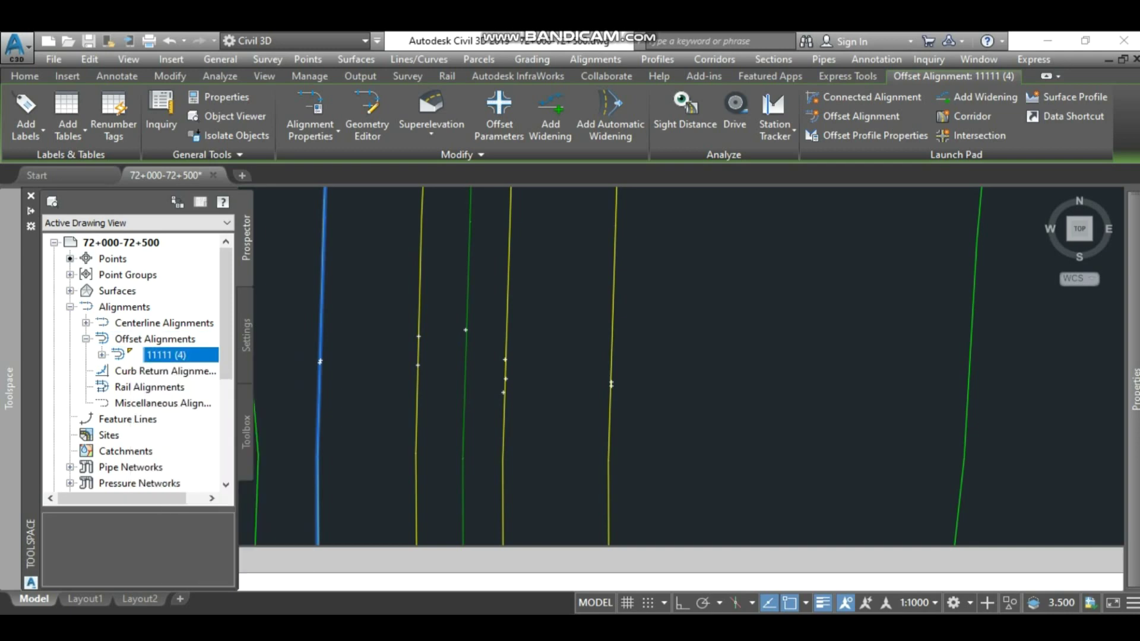
key("Delete")
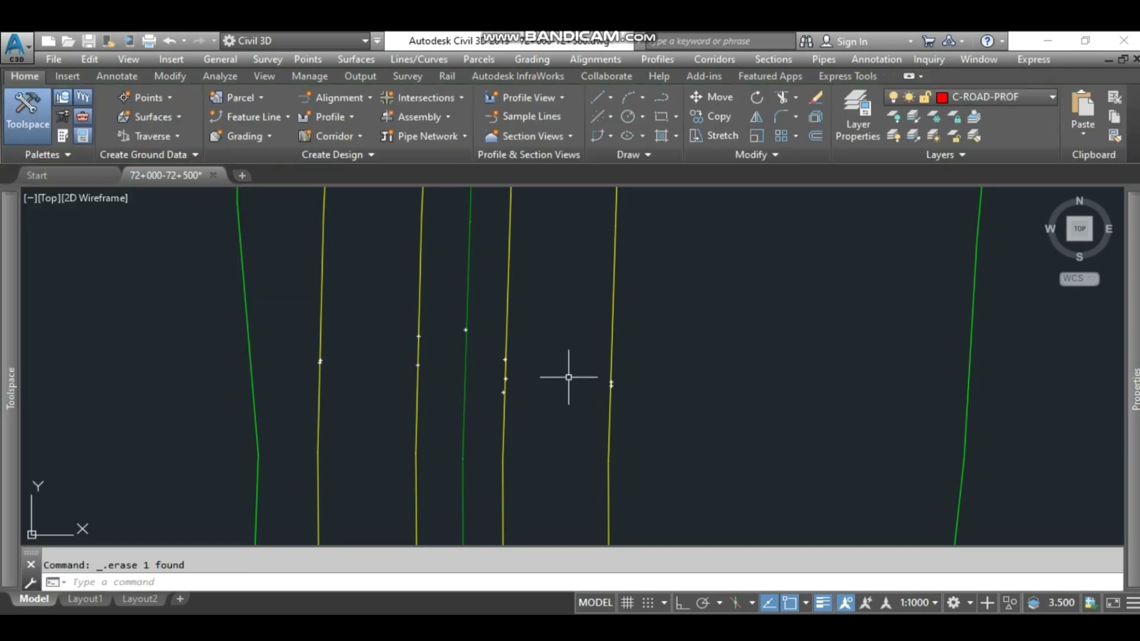
Create a corridor from Alignment - 1 and profile 1 using Assembly -1, with surface first as the target
scroll(441, 361, "down", 2)
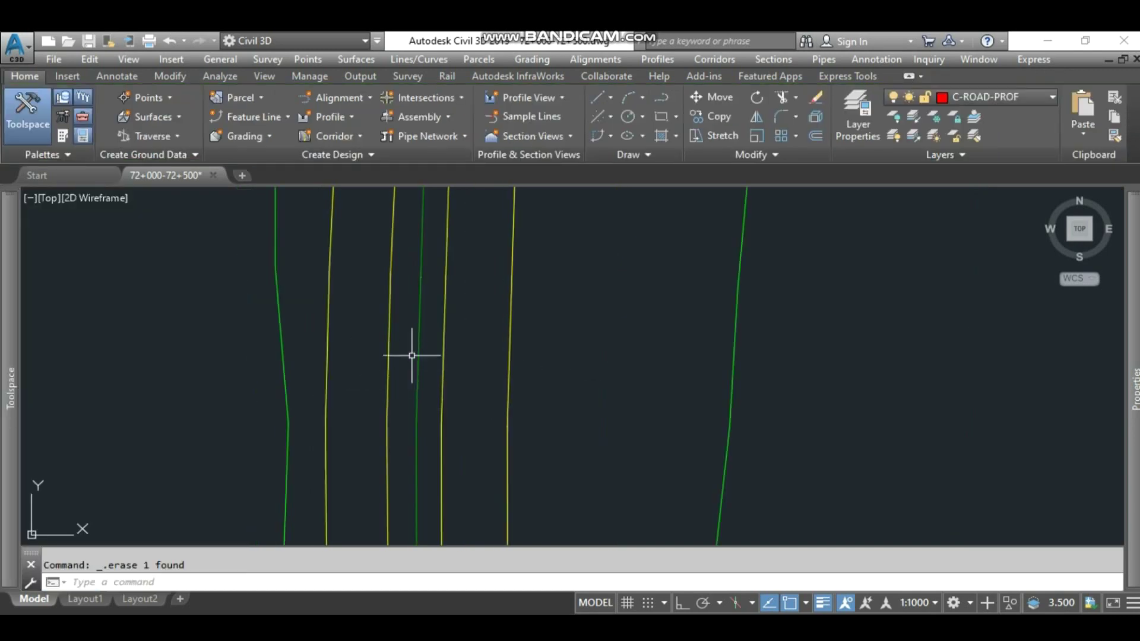
left_click(334, 136)
left_click(344, 160)
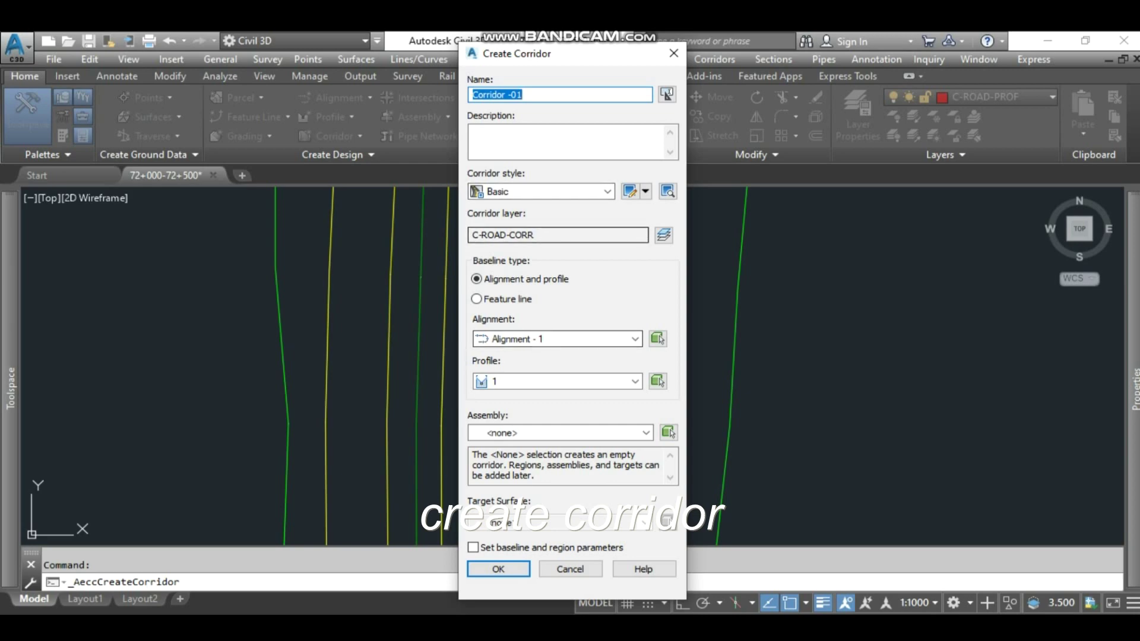
left_click(560, 433)
left_click(529, 461)
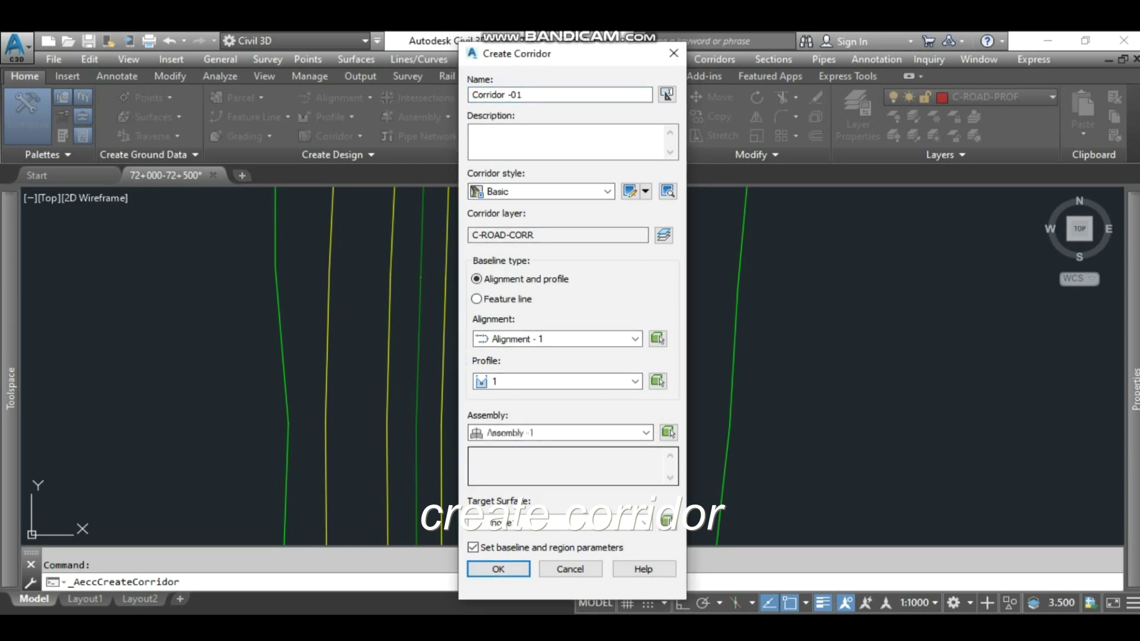
left_click(645, 523)
left_click(499, 553)
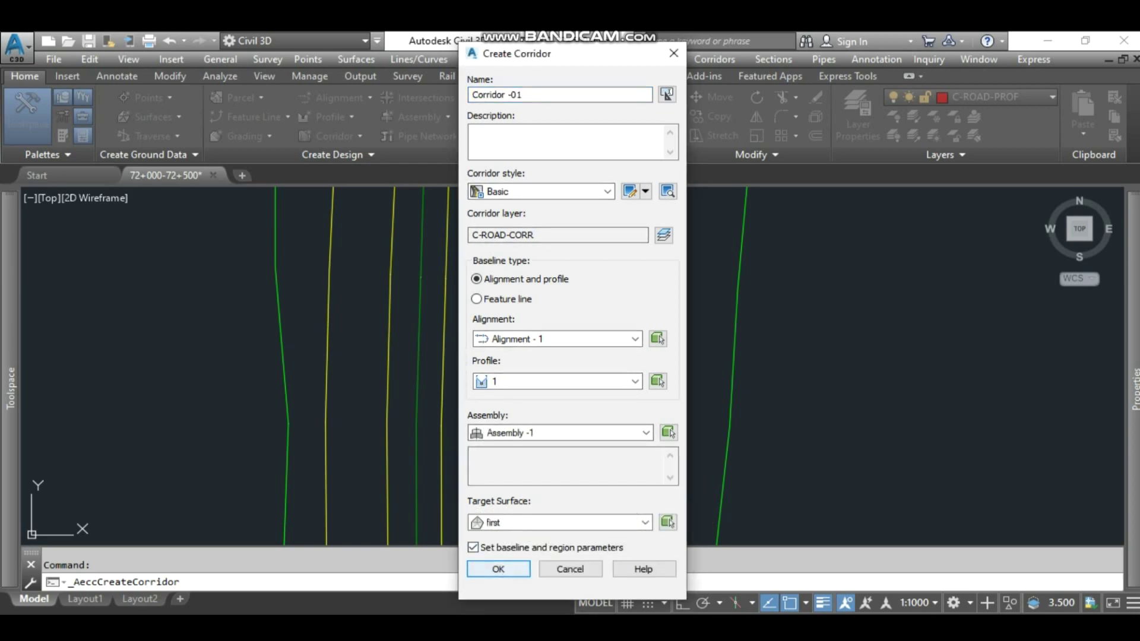
left_click(498, 569)
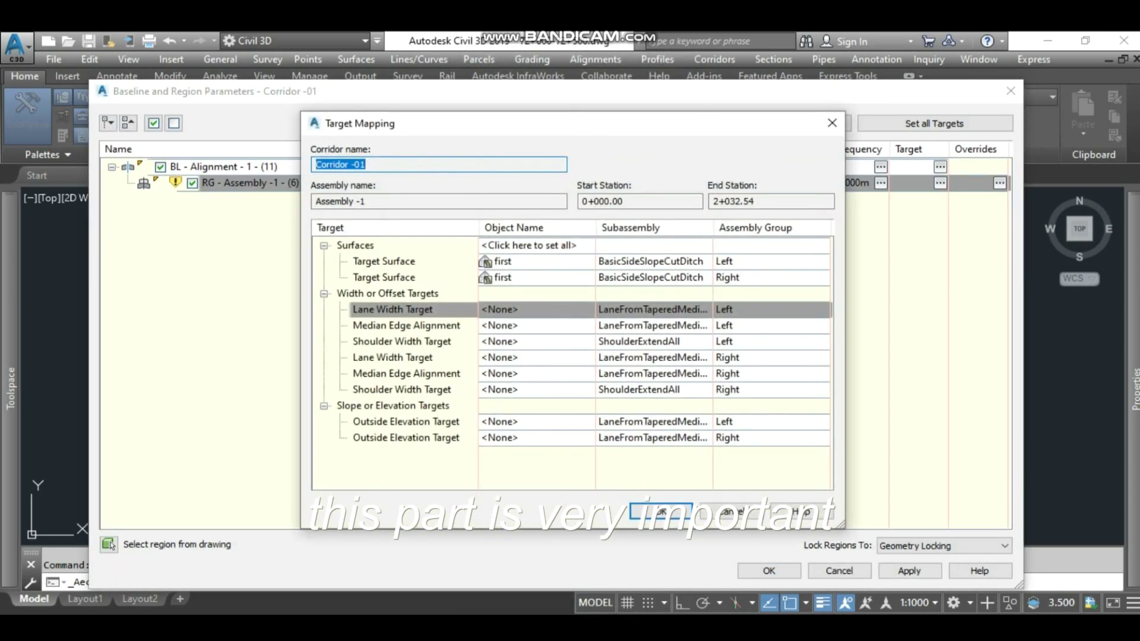
Set the left Lane Width Target to the outer yellow polyline east of the centerline
left_click(500, 309)
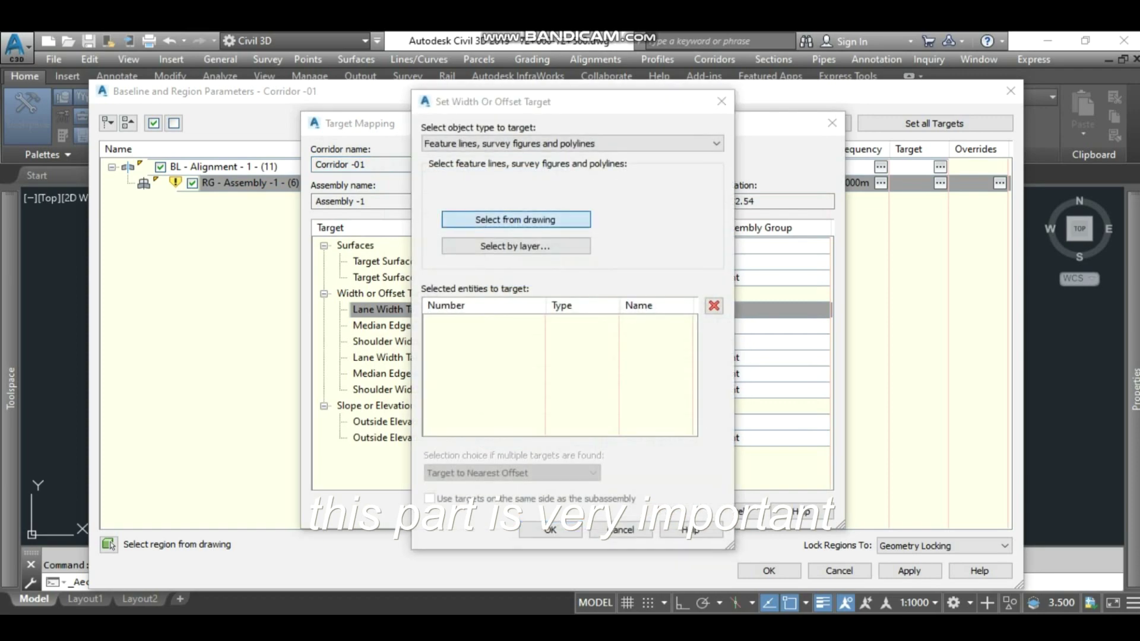
left_click(516, 219)
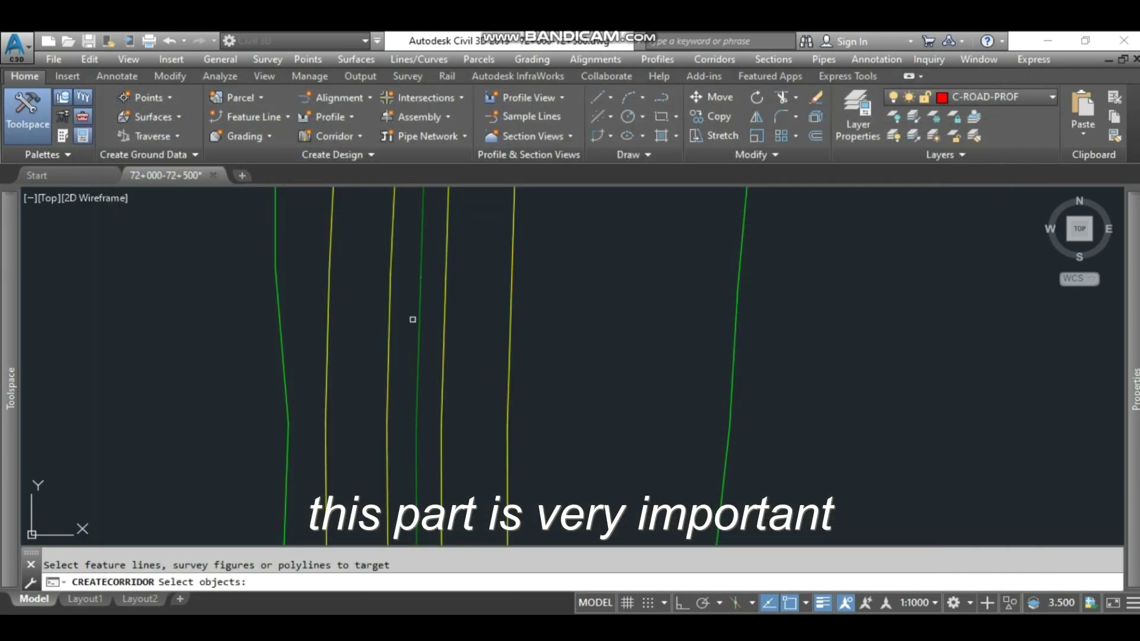
left_click(507, 362)
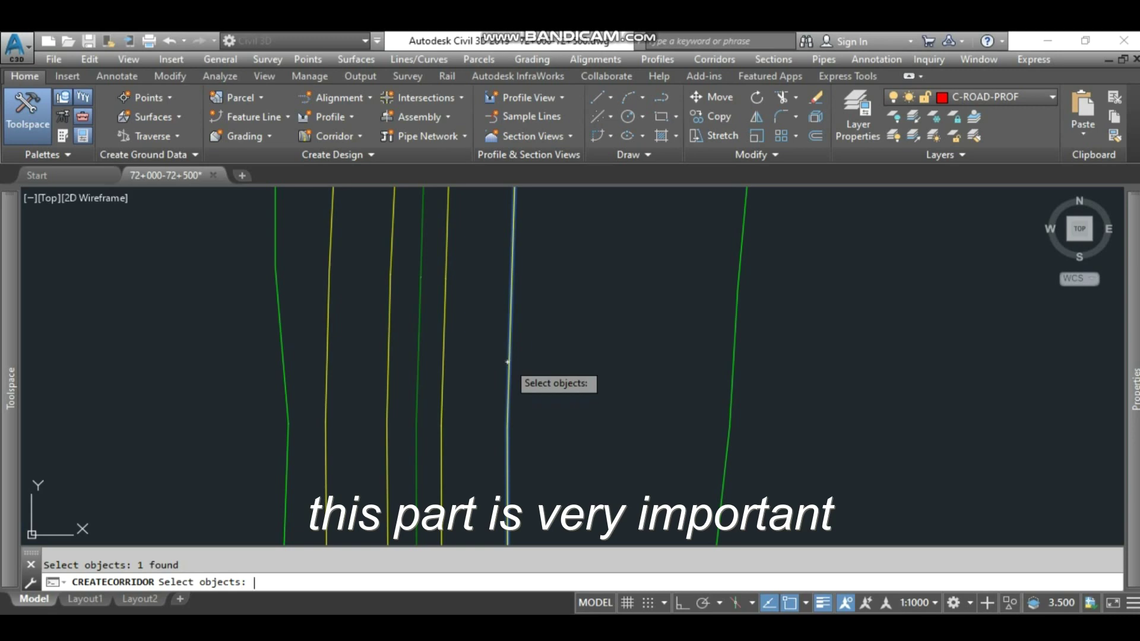
key("Return")
left_click(551, 530)
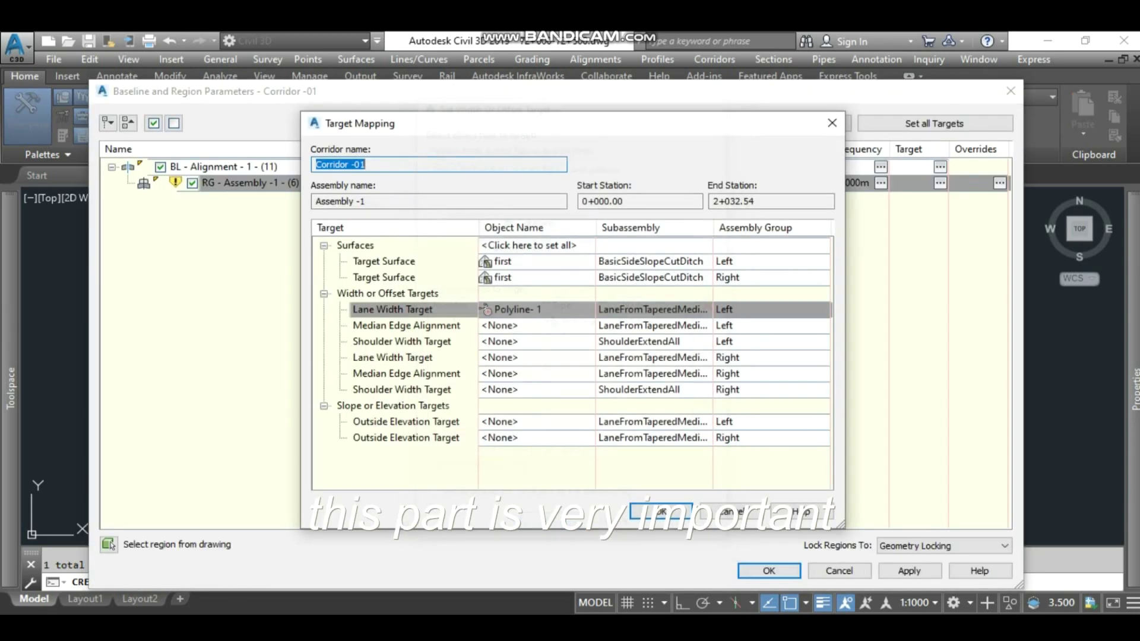
Set the left Median Edge Alignment target to the inner yellow polyline east of the centerline
left_click(509, 325)
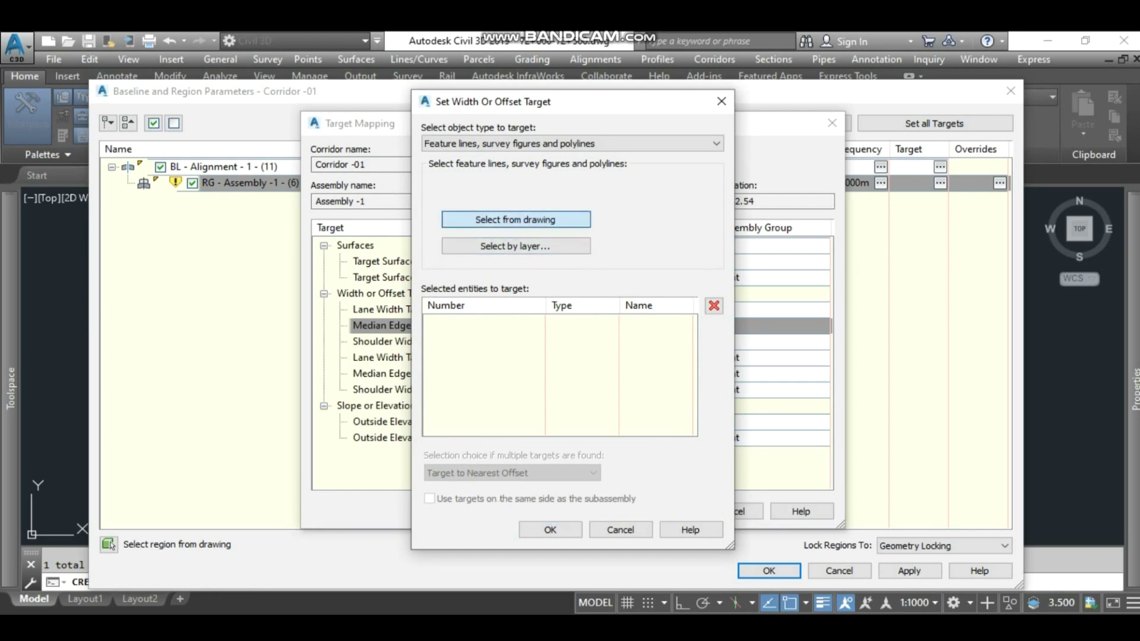
left_click(516, 220)
left_click(443, 351)
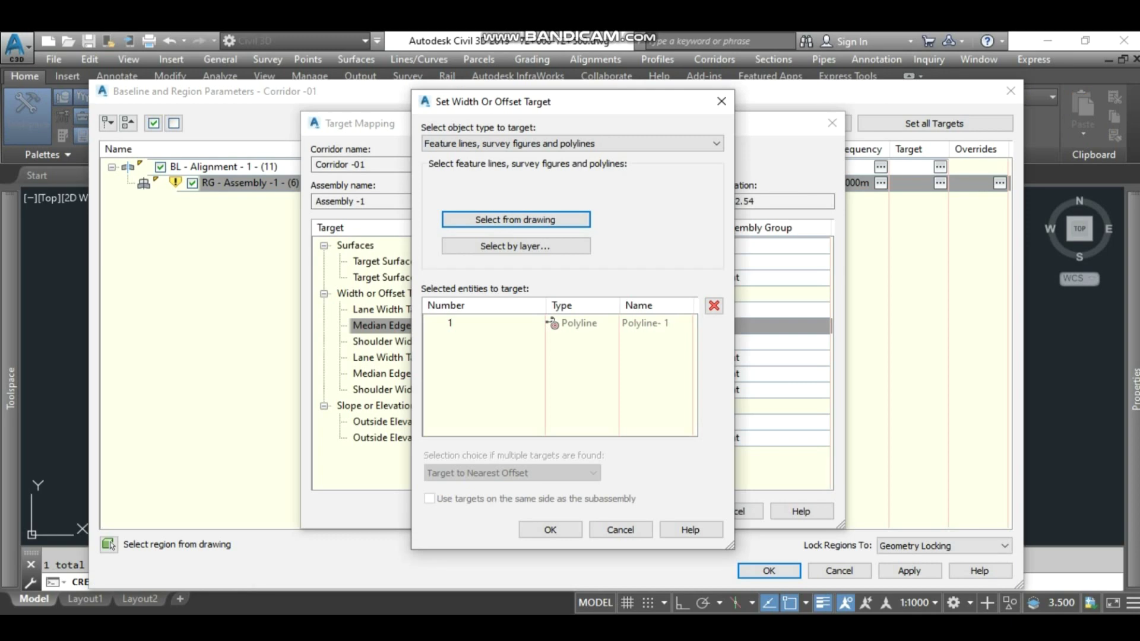
key("Return")
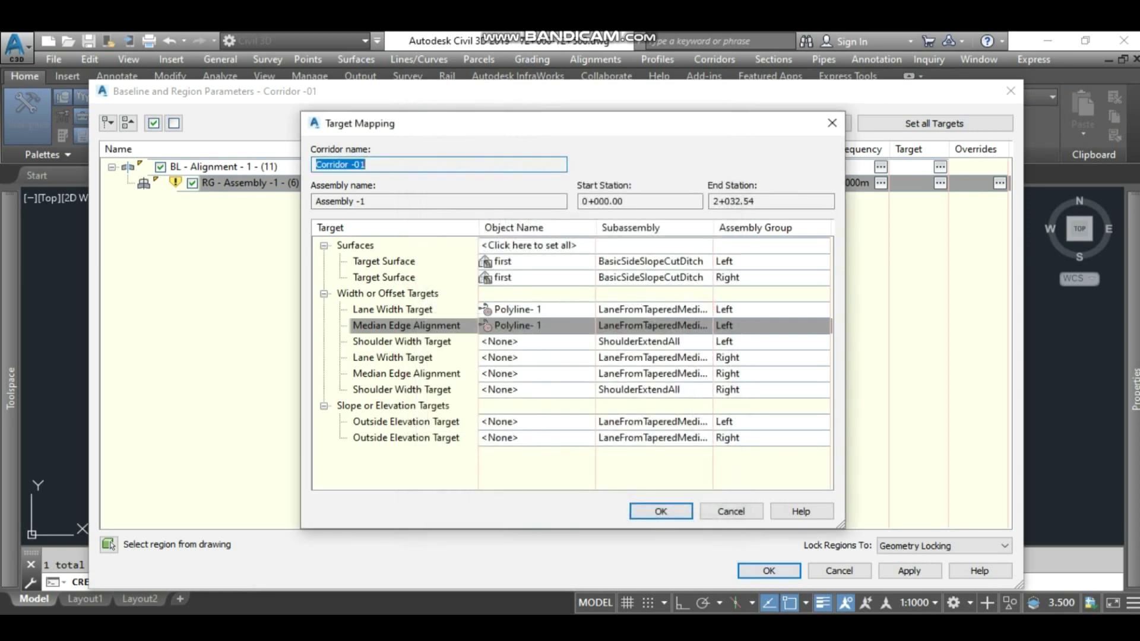
Set the right Lane Width Target to the outer yellow polyline west of the centerline
left_click(536, 357)
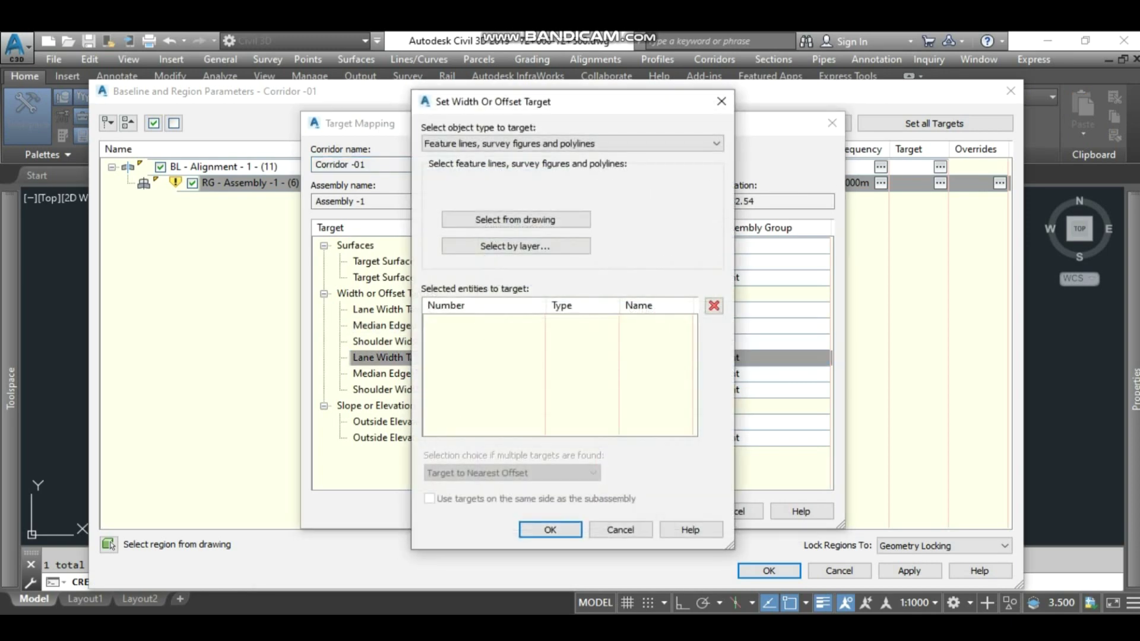
left_click(515, 219)
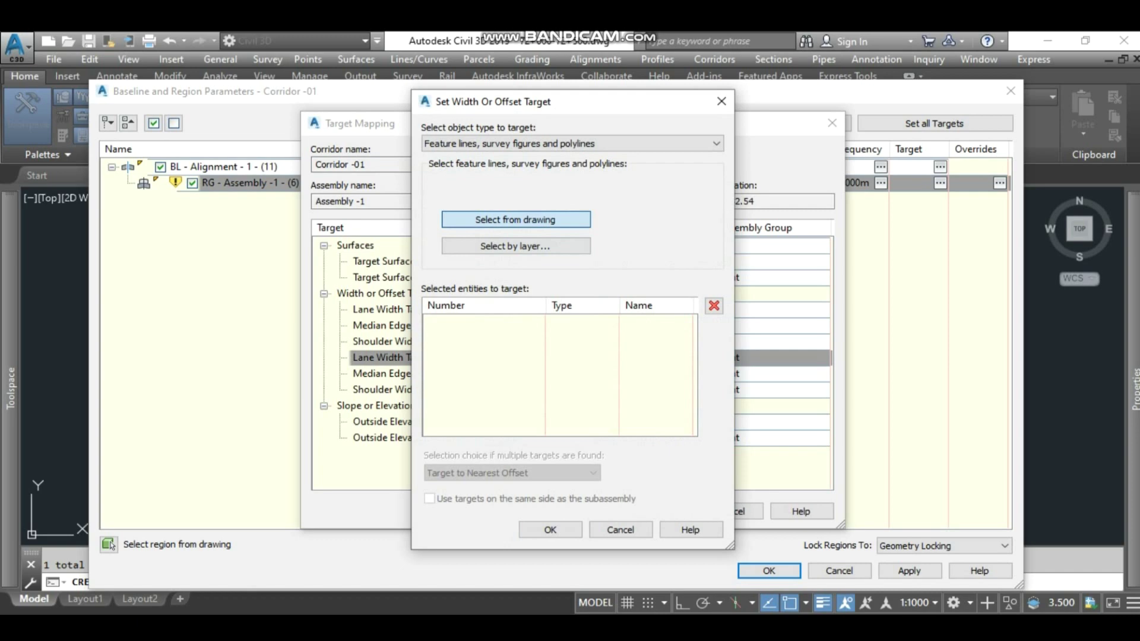
left_click(522, 219)
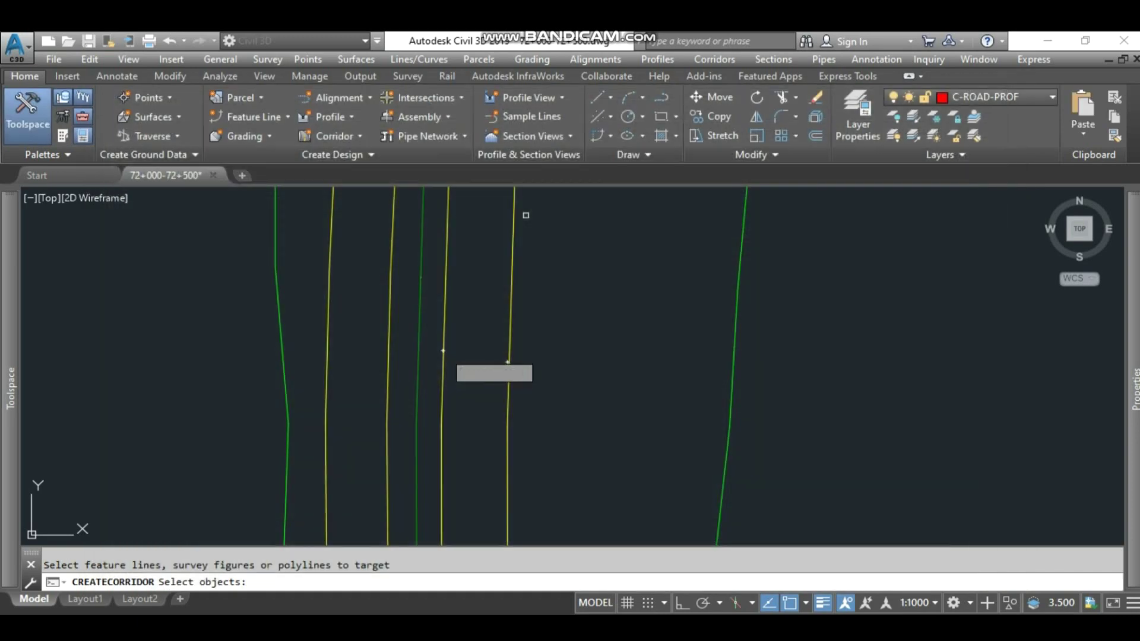
left_click(328, 362)
key("Return")
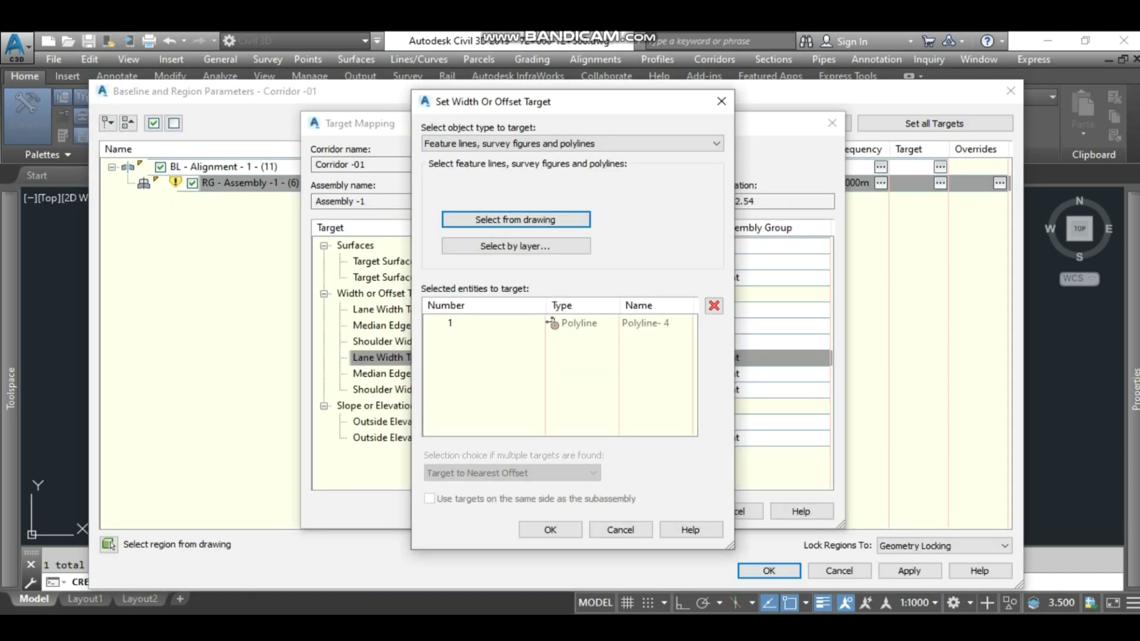
left_click(551, 529)
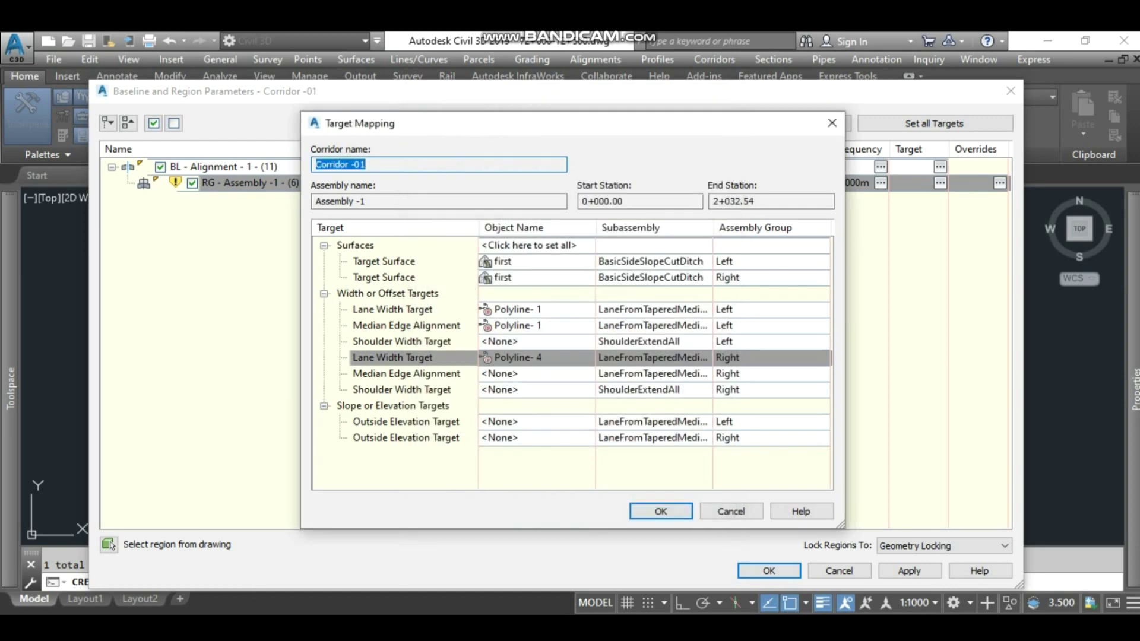
Set the right Median Edge Alignment target to the inner yellow polyline west of the centerline
left_click(536, 373)
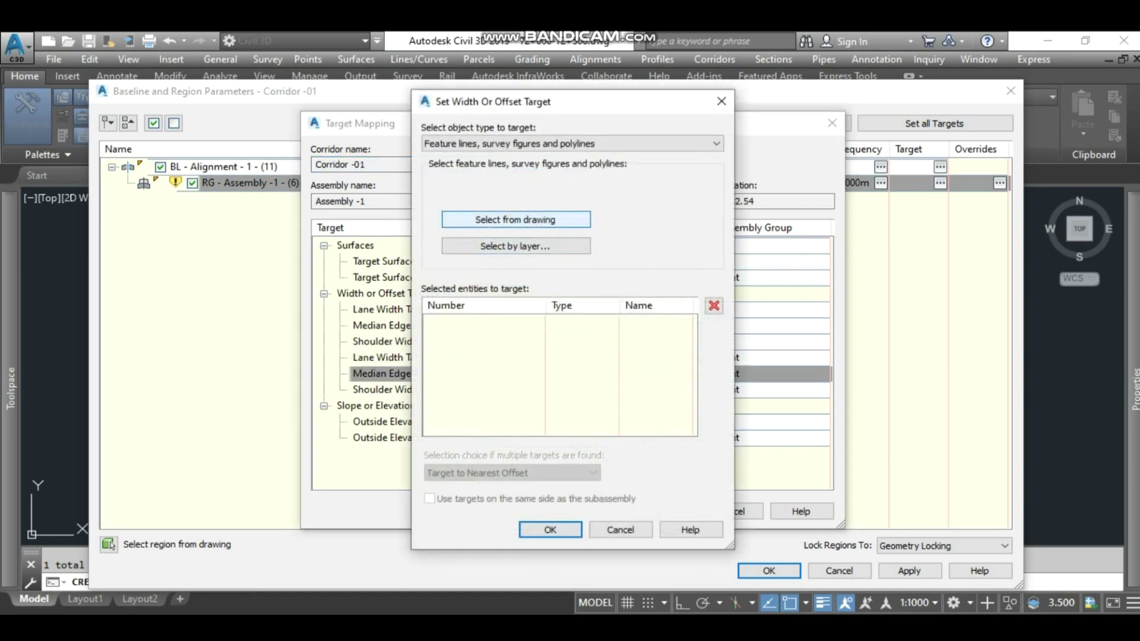
left_click(515, 220)
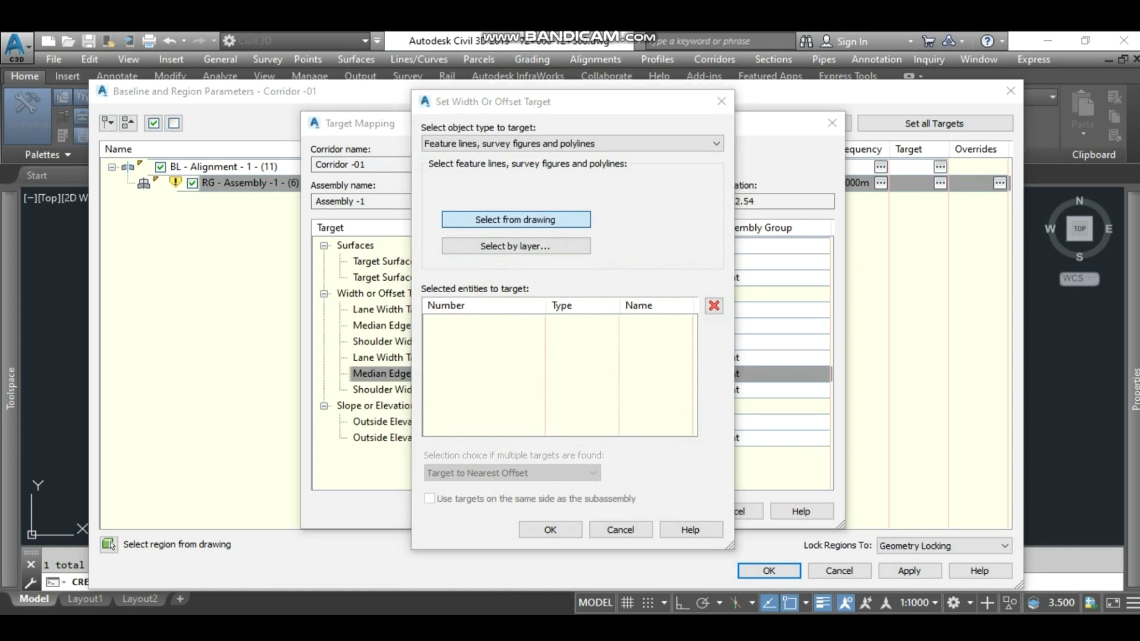
left_click(515, 220)
left_click(389, 336)
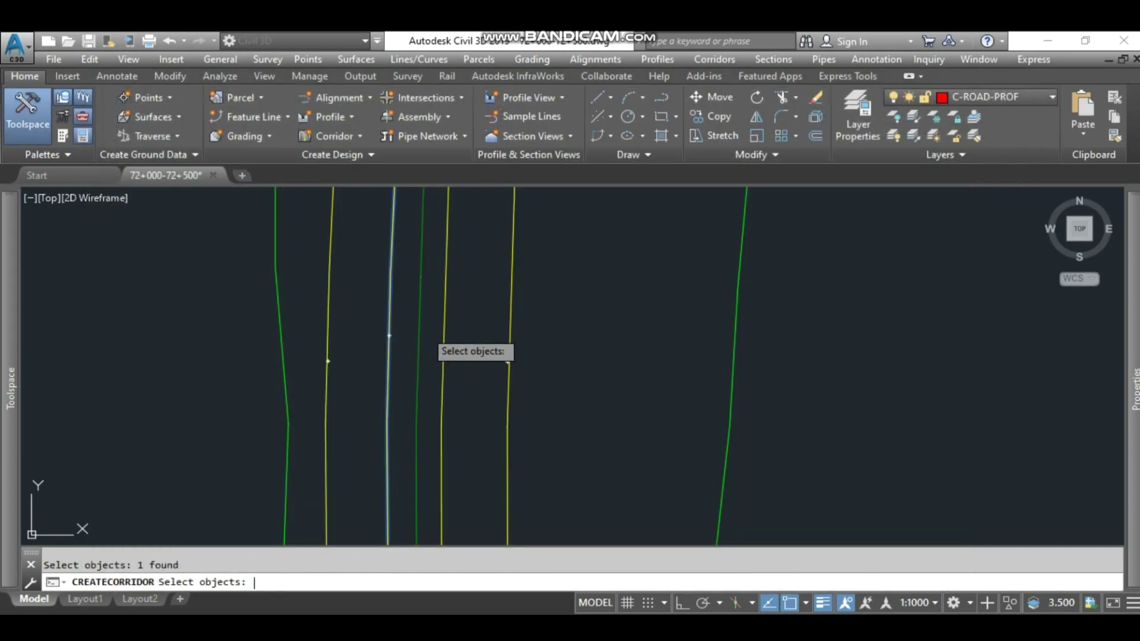
key("Return")
left_click(551, 530)
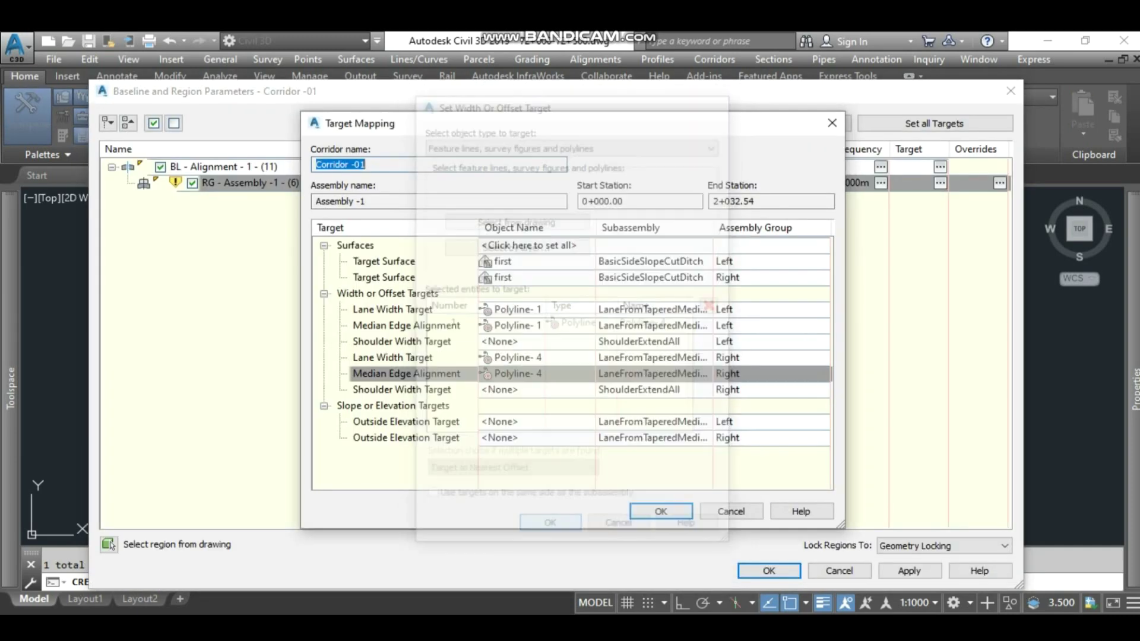
Accept the target mapping and region parameters and rebuild the corridor
key("Return")
key("Return")
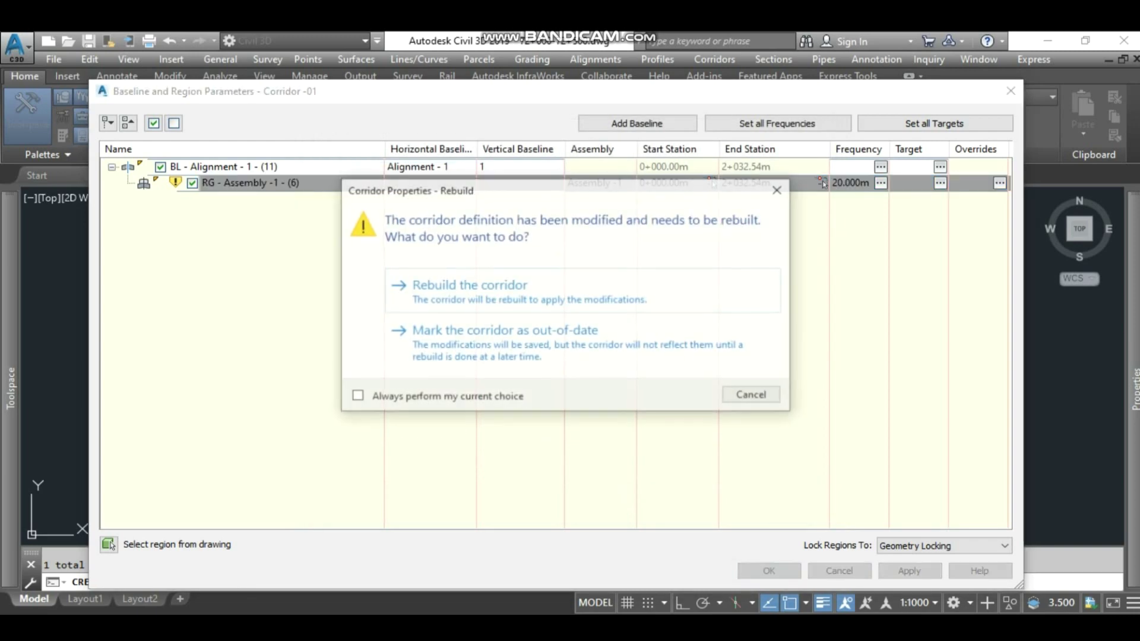
key("Return")
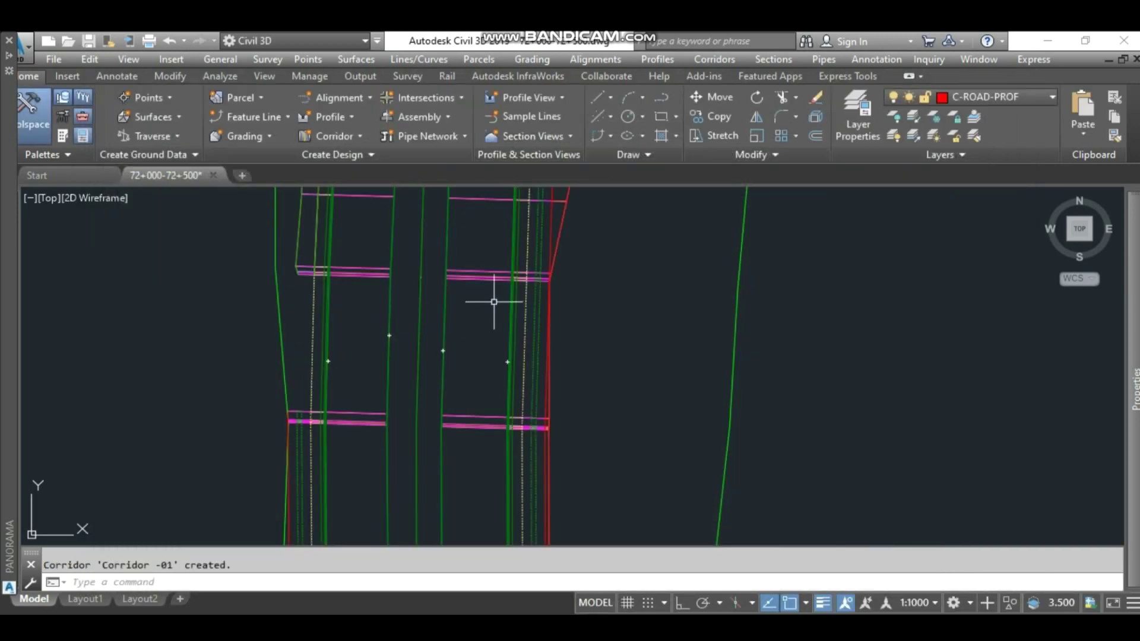
Inspect the built corridor and its daylight edges along the length of the road
scroll(519, 272, "down", 2)
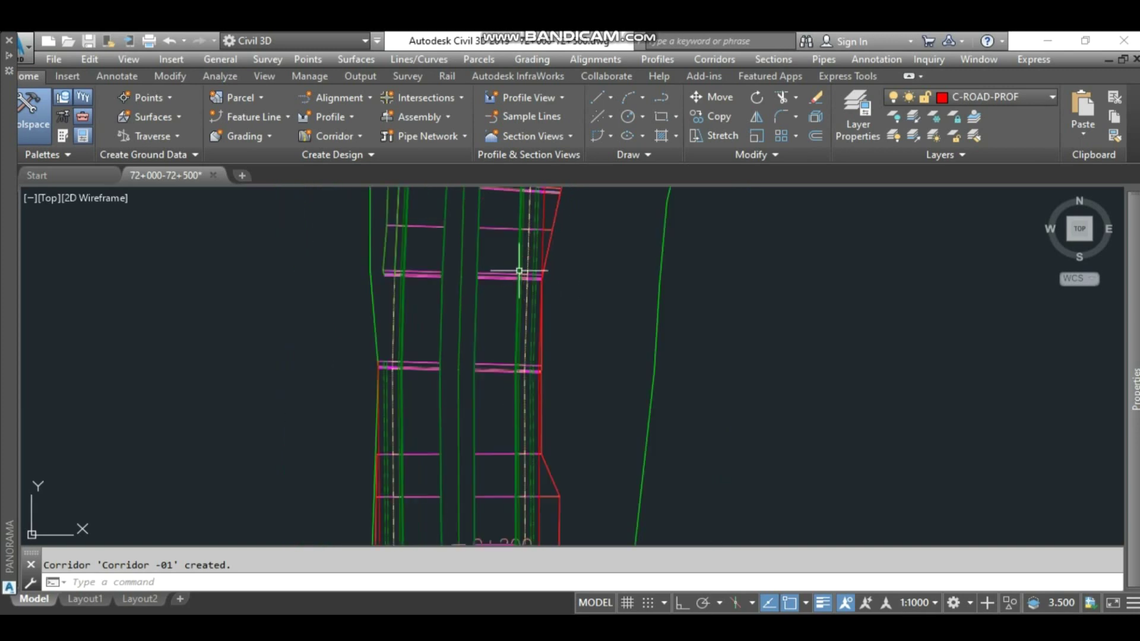
scroll(520, 271, "down", 5)
scroll(466, 338, "up", 5)
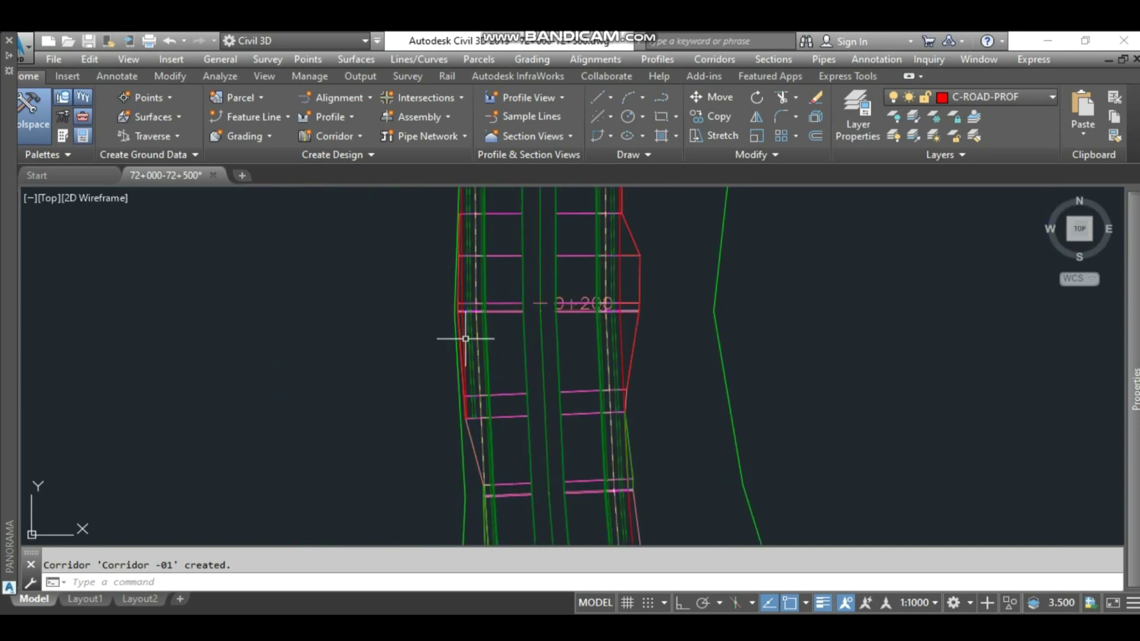
scroll(476, 272, "down", 3)
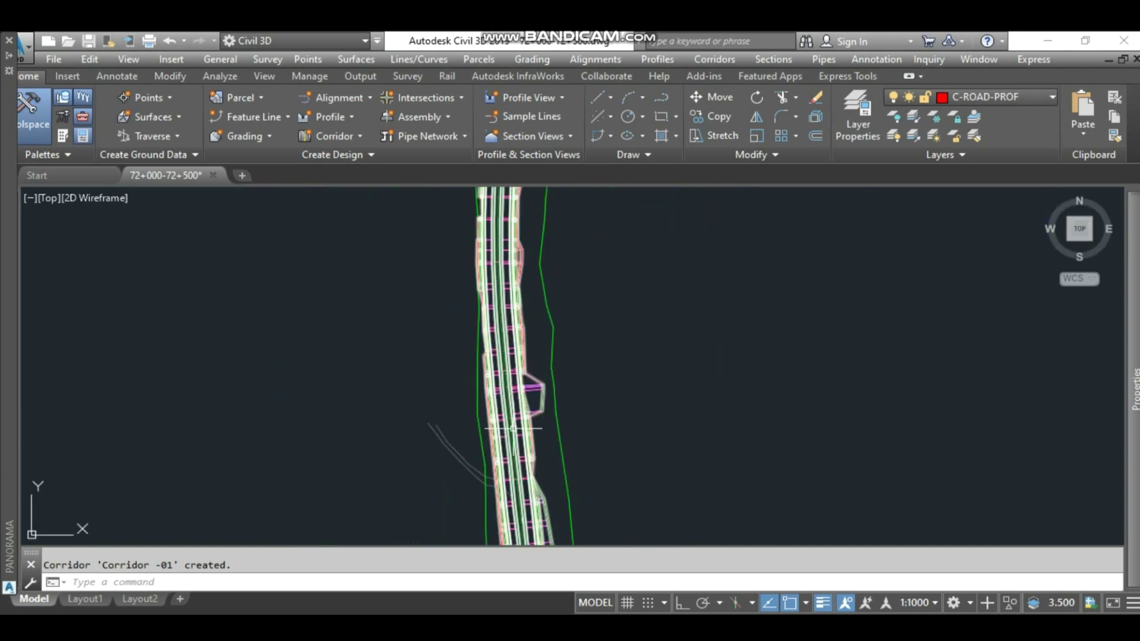
scroll(509, 410, "up", 5)
scroll(438, 364, "down", 5)
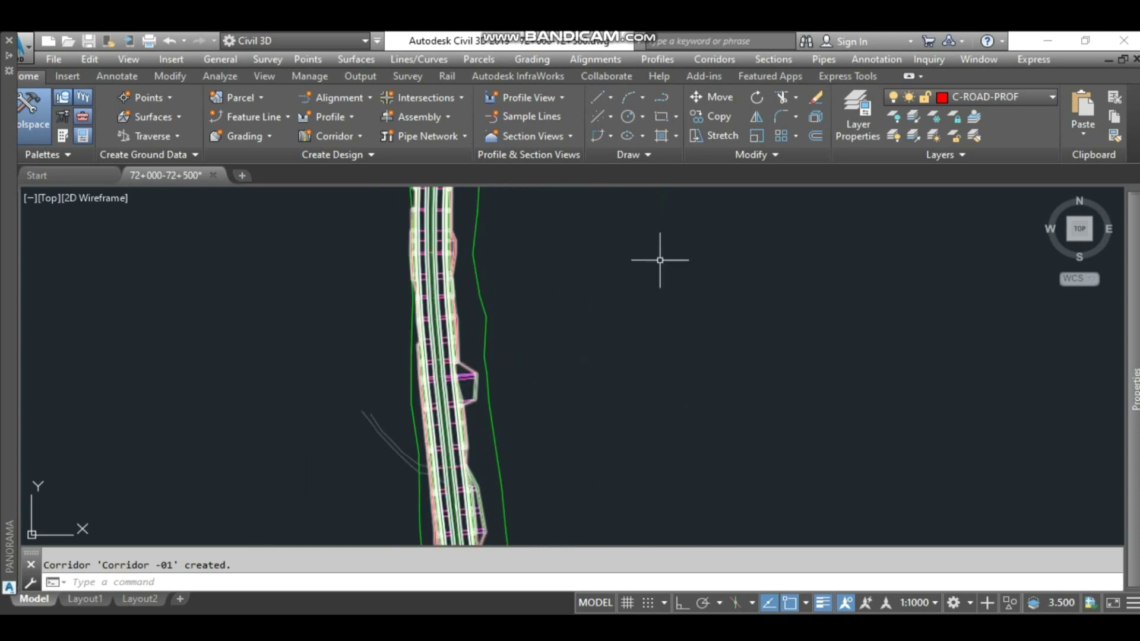
Create a sample line group named SL Collection -1 on Alignment - 1, keeping all data sources sampled
left_click(532, 116)
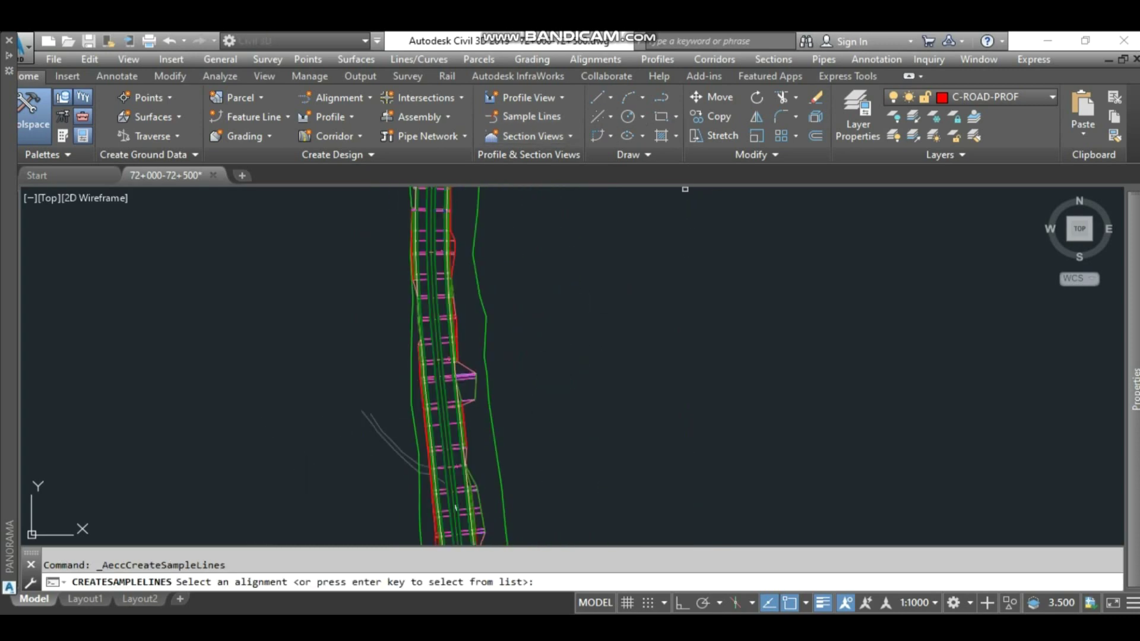
key("Return")
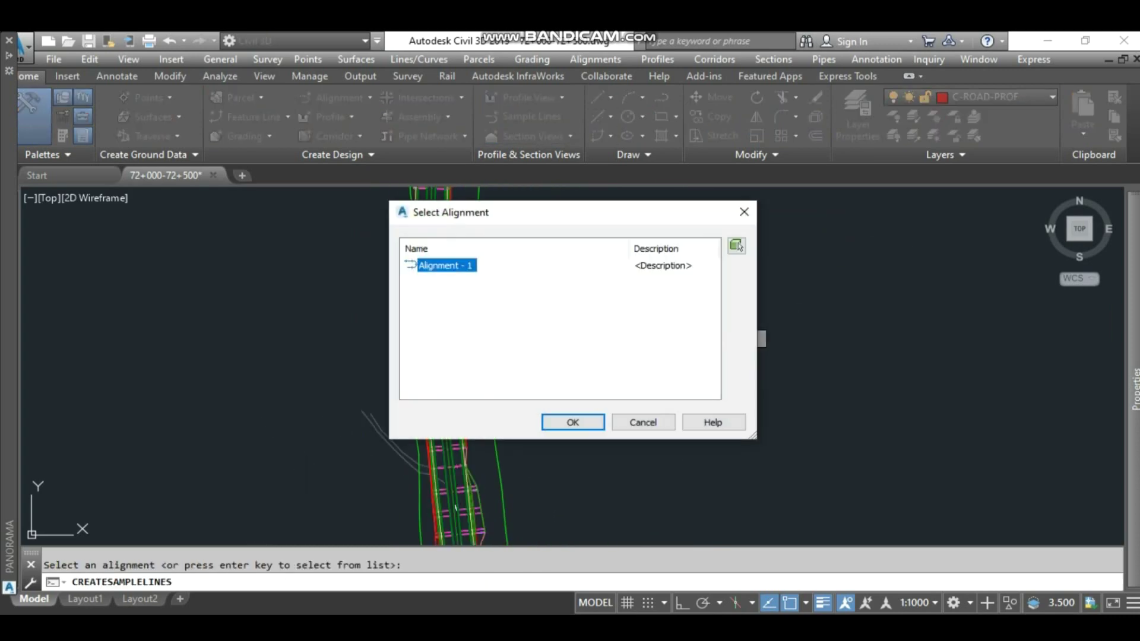
key("Return")
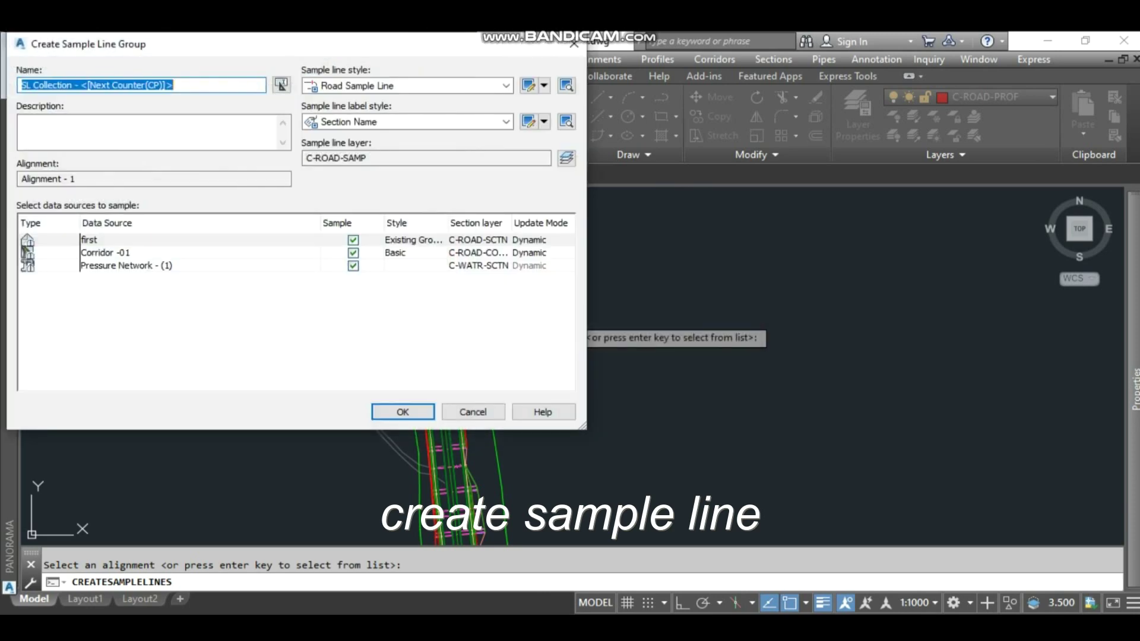
left_click(117, 85)
left_click_drag(74, 85, 173, 85)
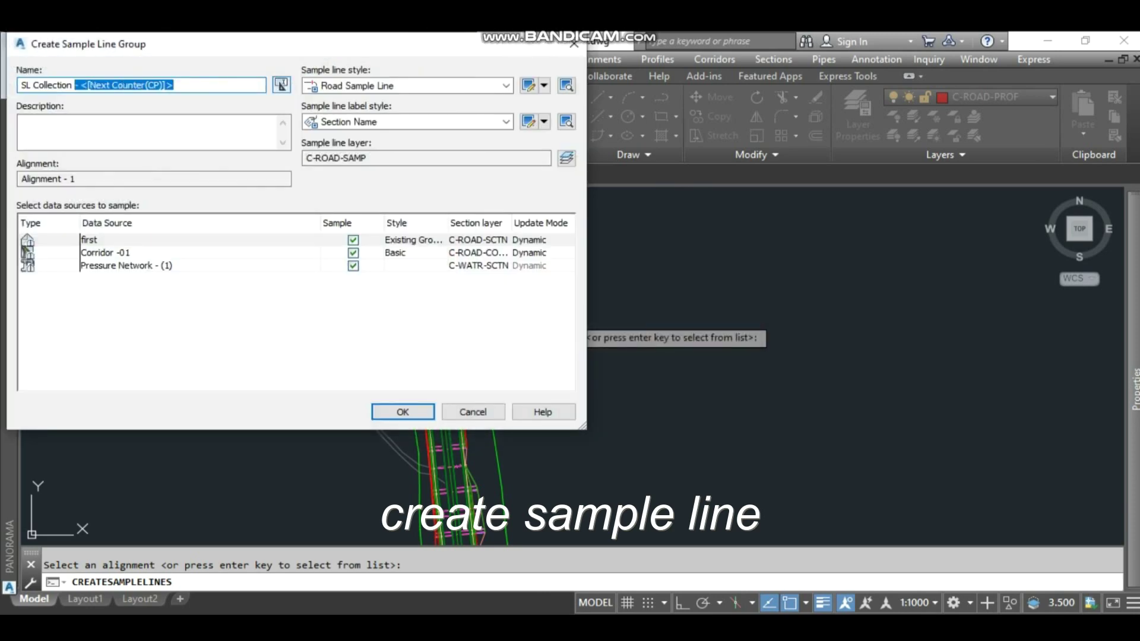
type("-1")
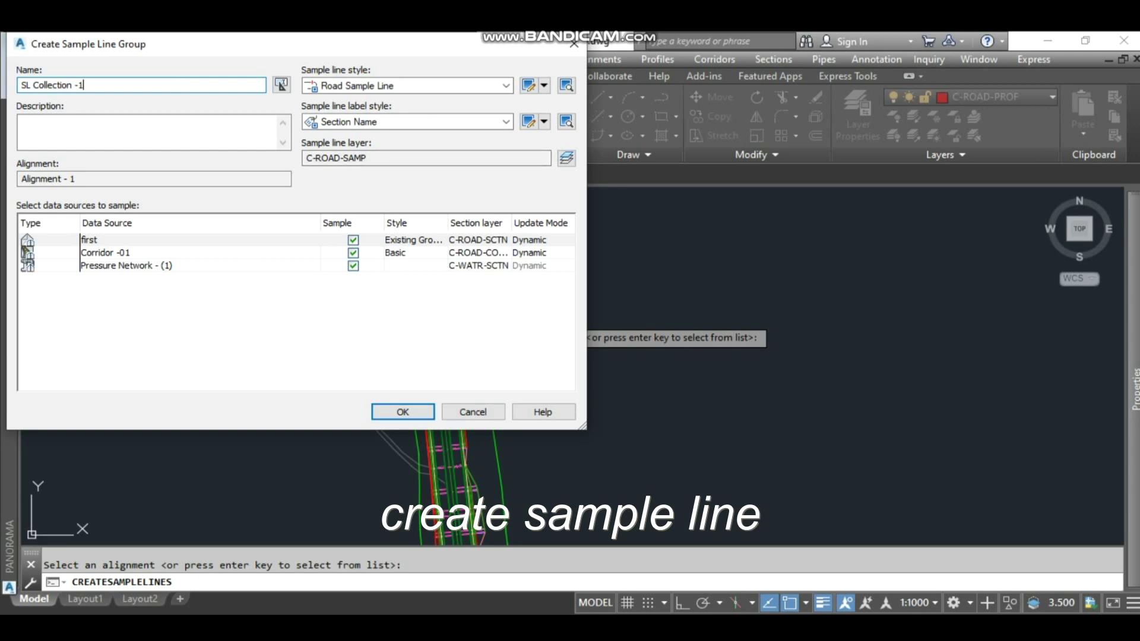
key("Return")
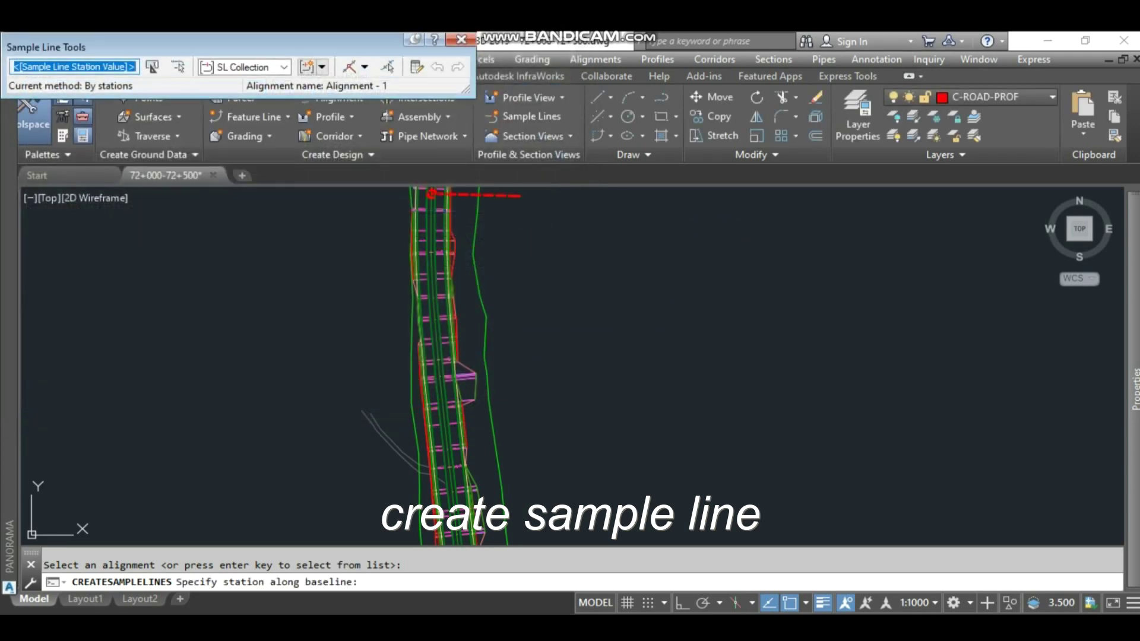
Choose sample line creation by station range and set the left swath width to 30 m
left_click(365, 66)
left_click(409, 87)
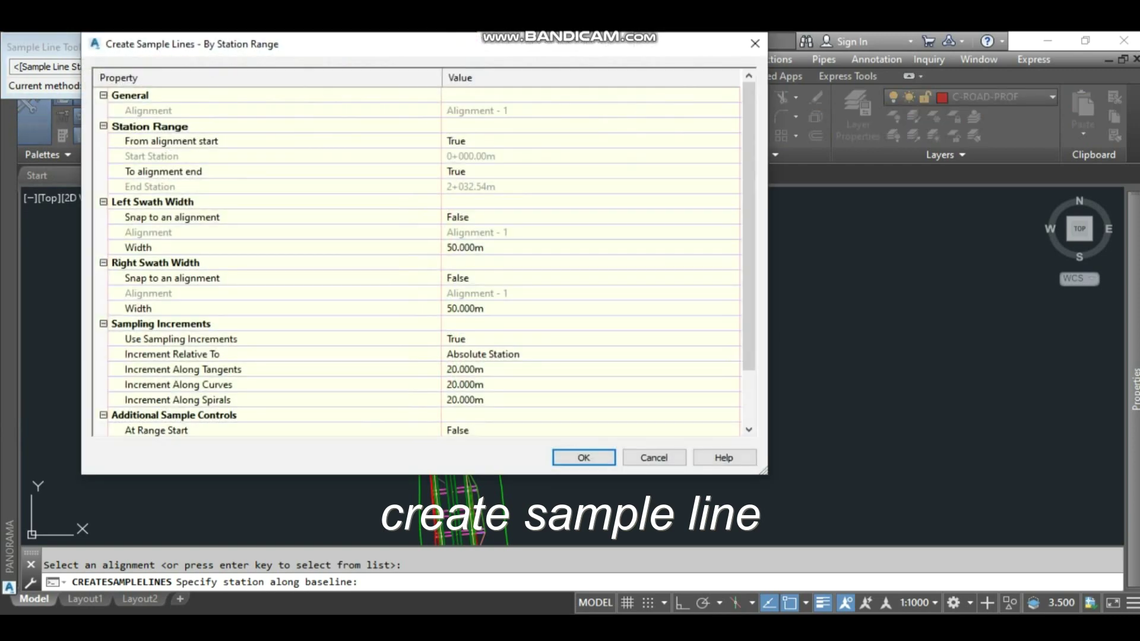
left_click(735, 249)
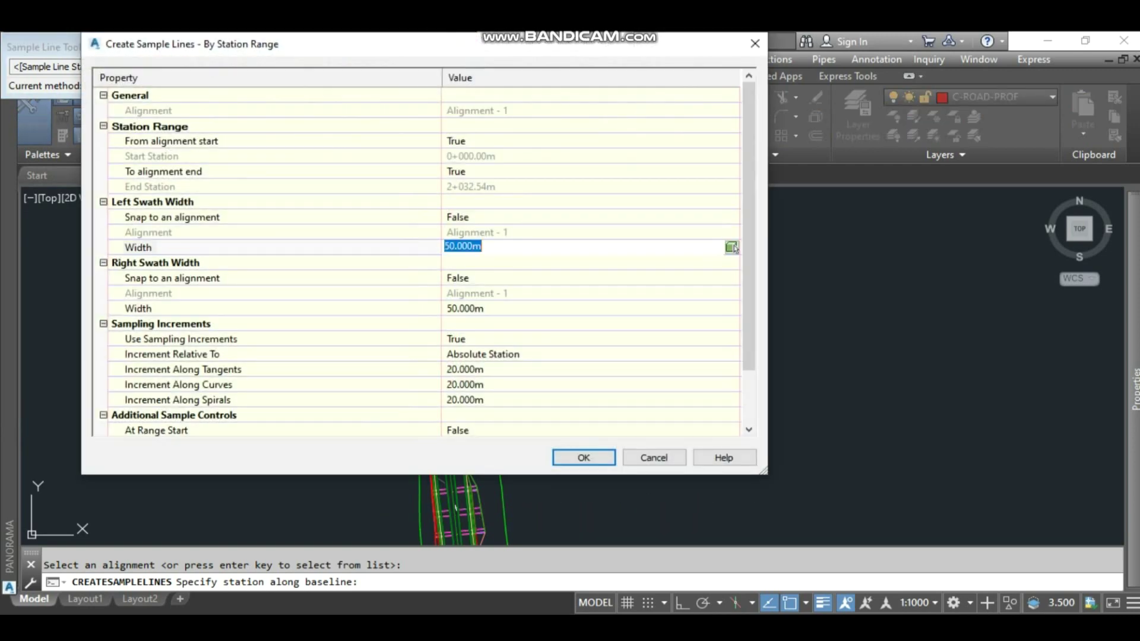
left_click(475, 293)
Set the right swath width to 30 m, generate the sample lines along Alignment - 1 and finish the command
double_click(473, 308)
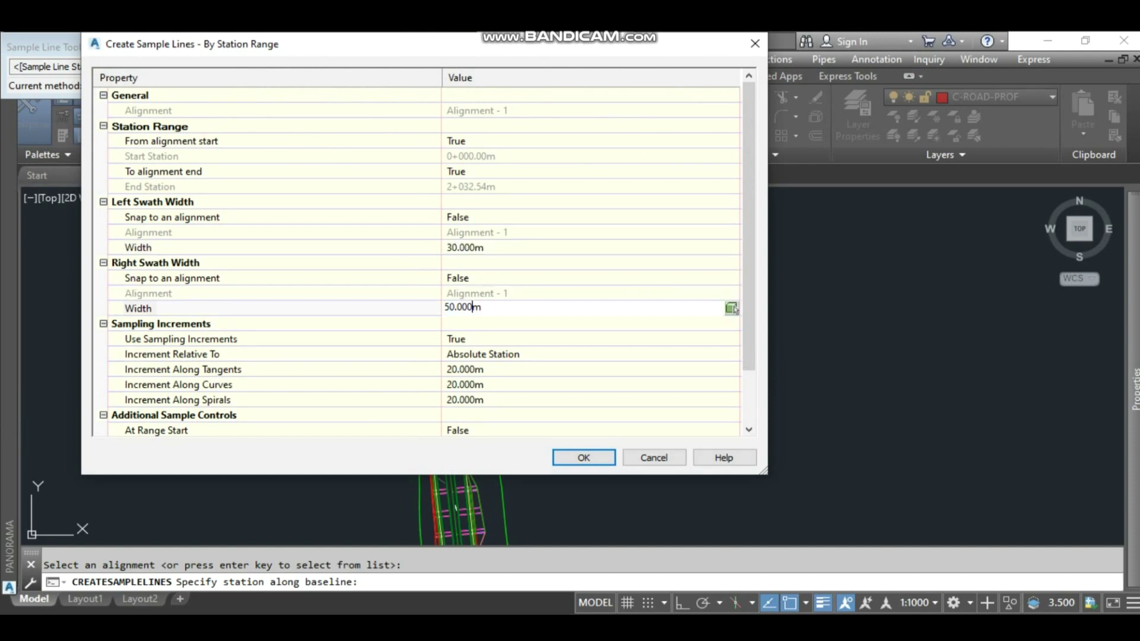
key("Return")
left_click(475, 324)
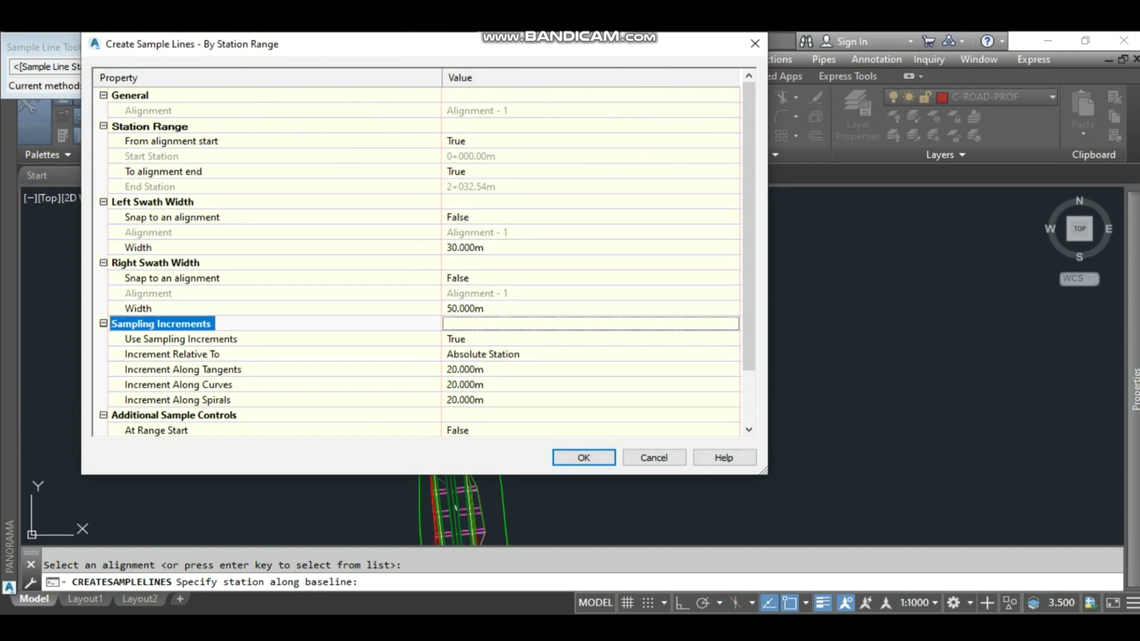
left_click(482, 307)
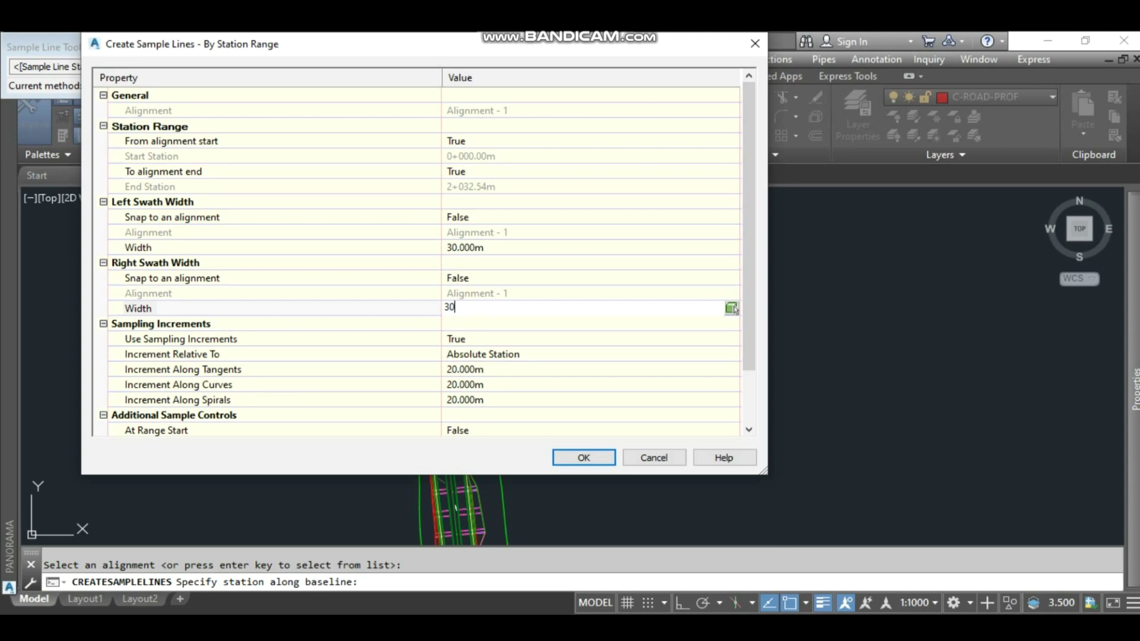
type("30")
key("Return")
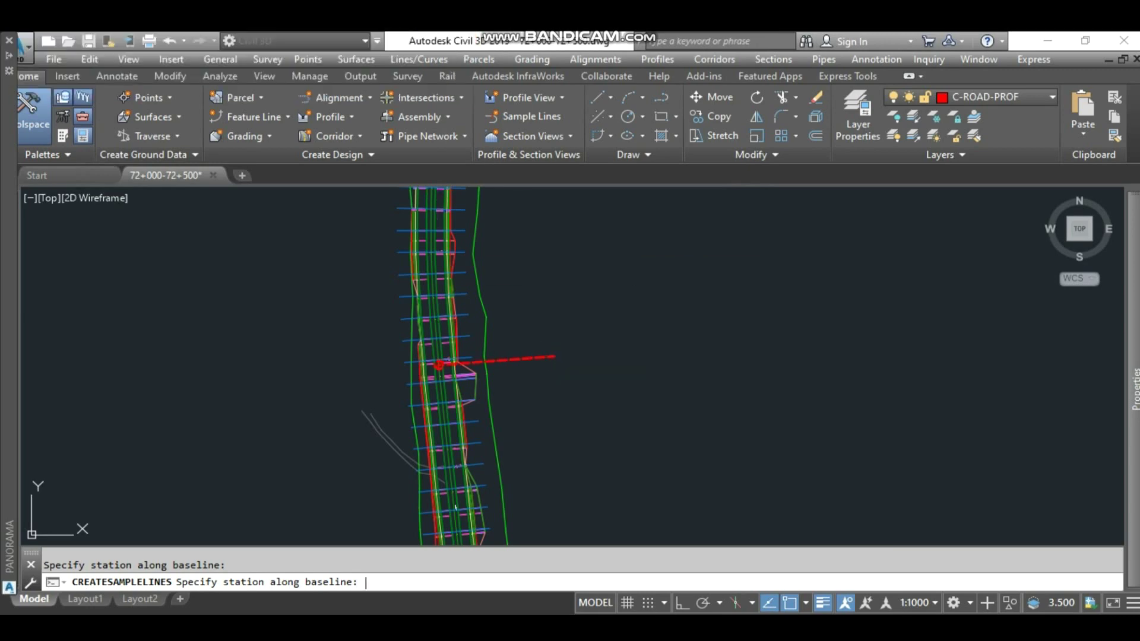
key("Escape")
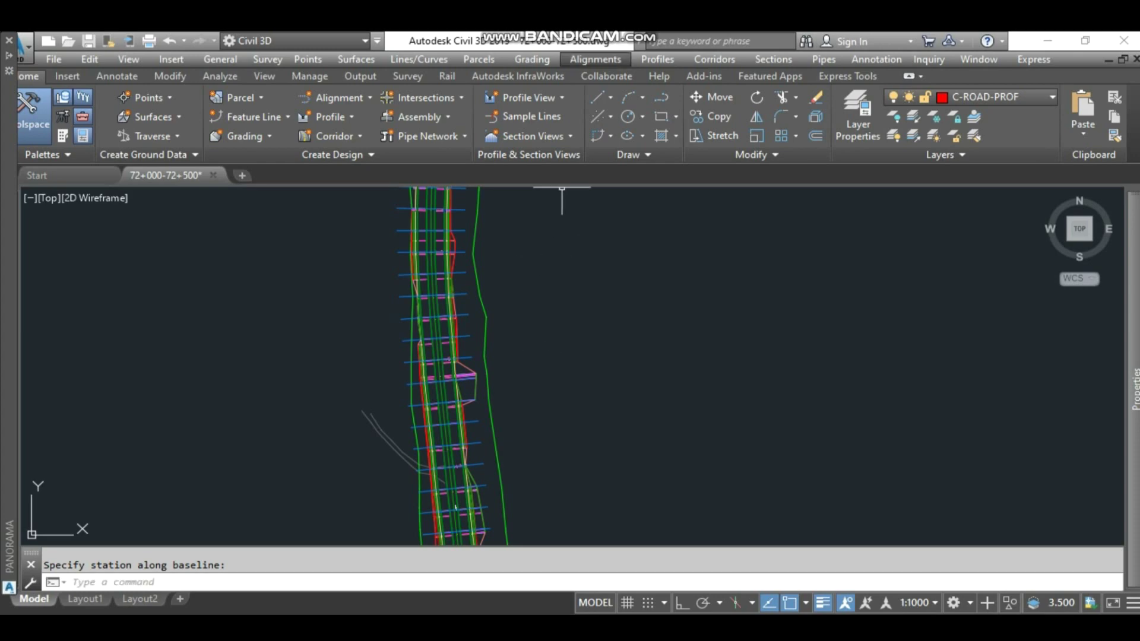
Create multiple section views for SL Collection -1 up to station 0+500, placing them east of the alignment below the profile view
left_click(773, 59)
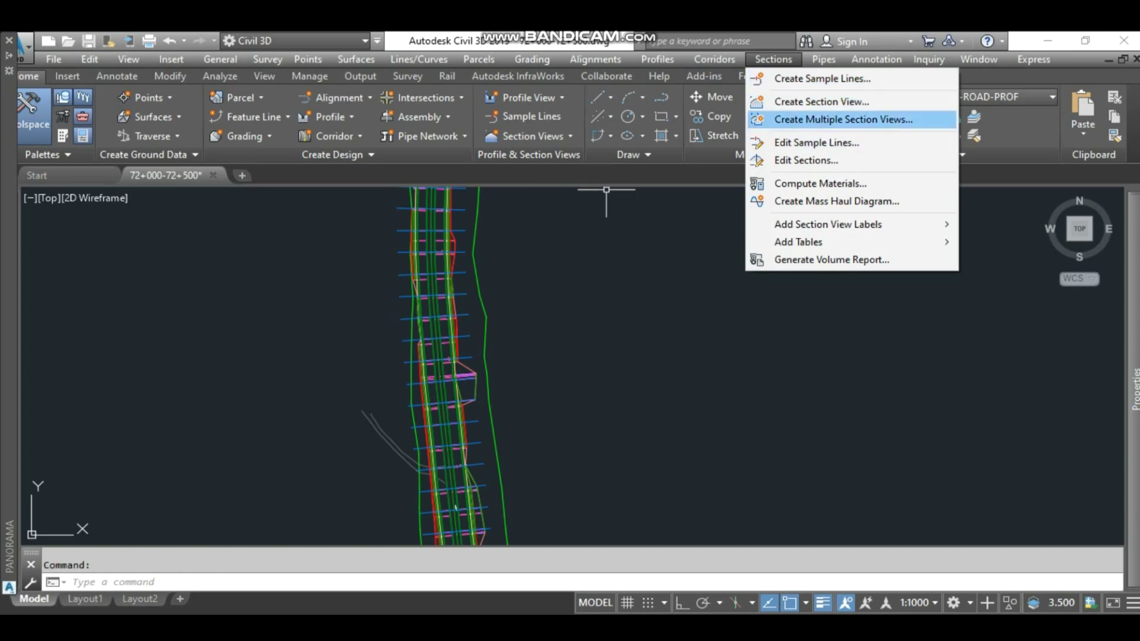
left_click(843, 119)
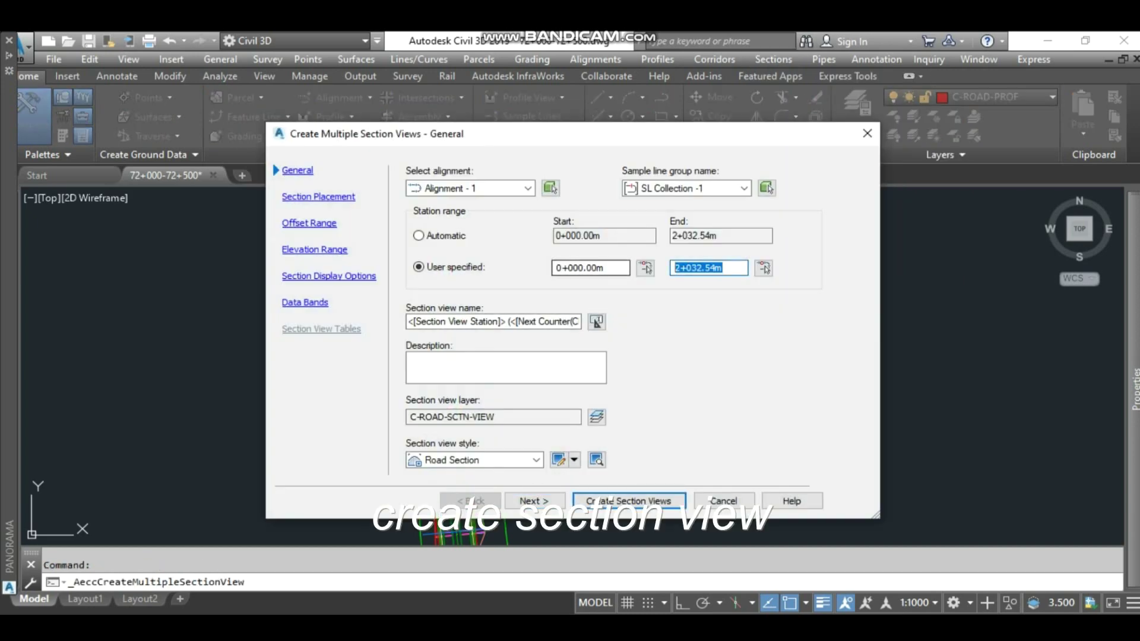
type("0+500")
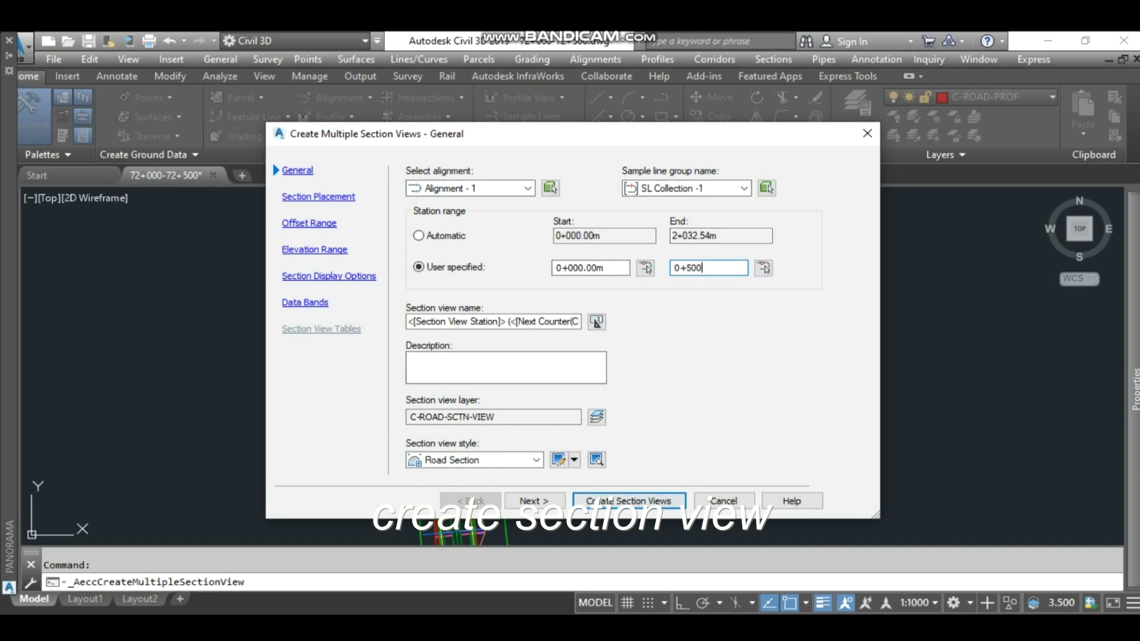
key("Return")
scroll(712, 399, "down", 5)
left_click(540, 382)
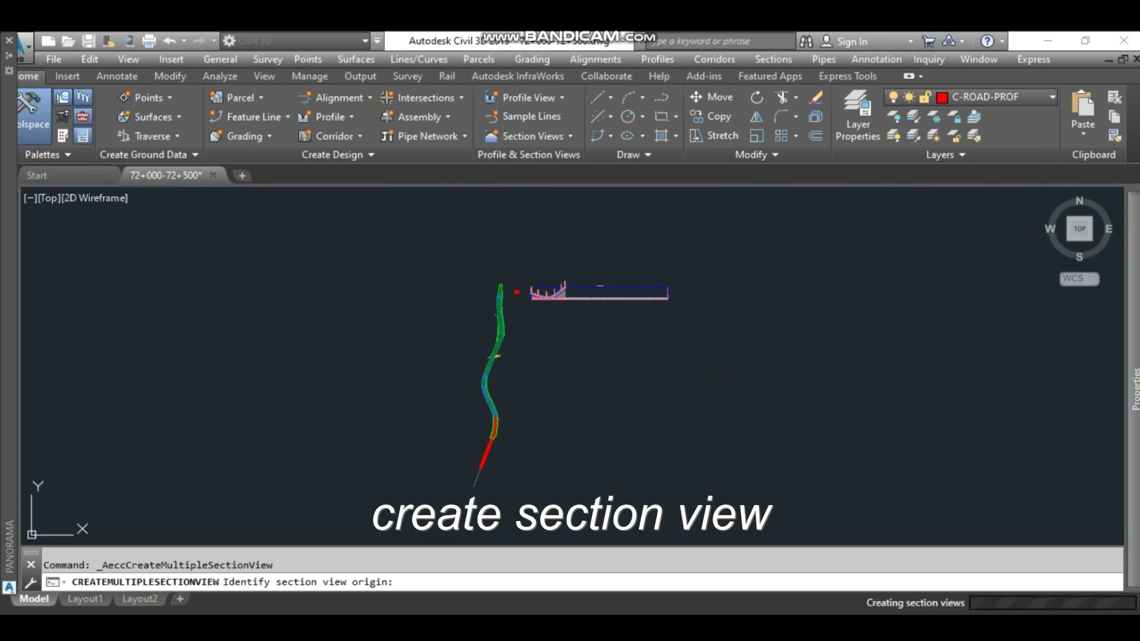
left_click(532, 360)
Examine the section views up close, comparing the widened pavement and daylight slopes with the existing ground line
scroll(546, 350, "up", 12)
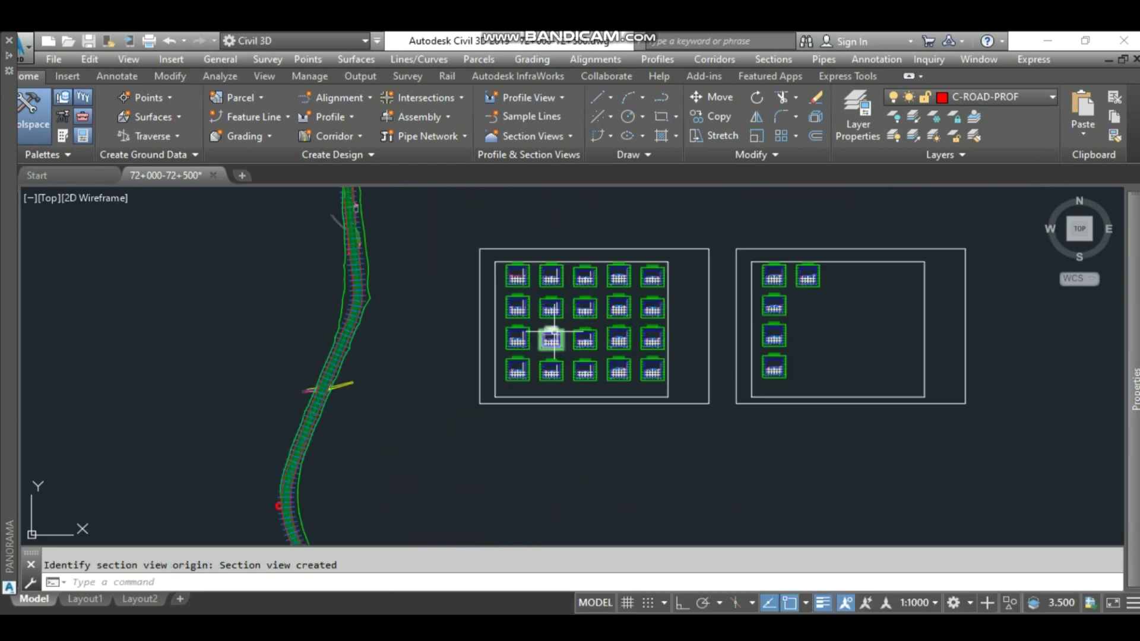
scroll(475, 326, "up", 5)
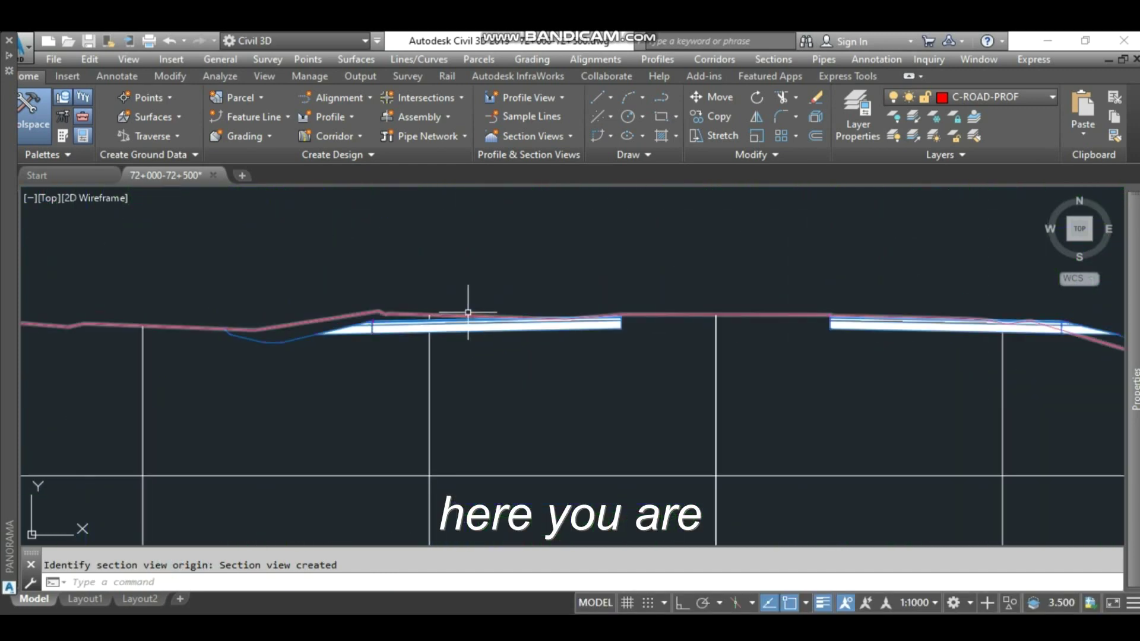
scroll(636, 357, "down", 3)
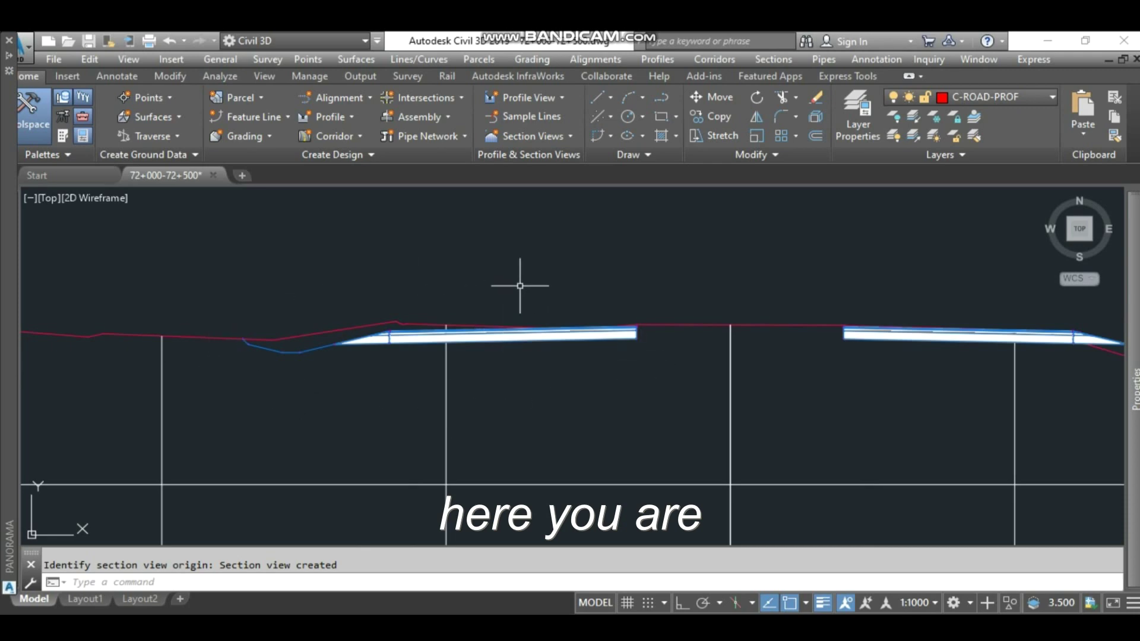
scroll(675, 349, "down", 2)
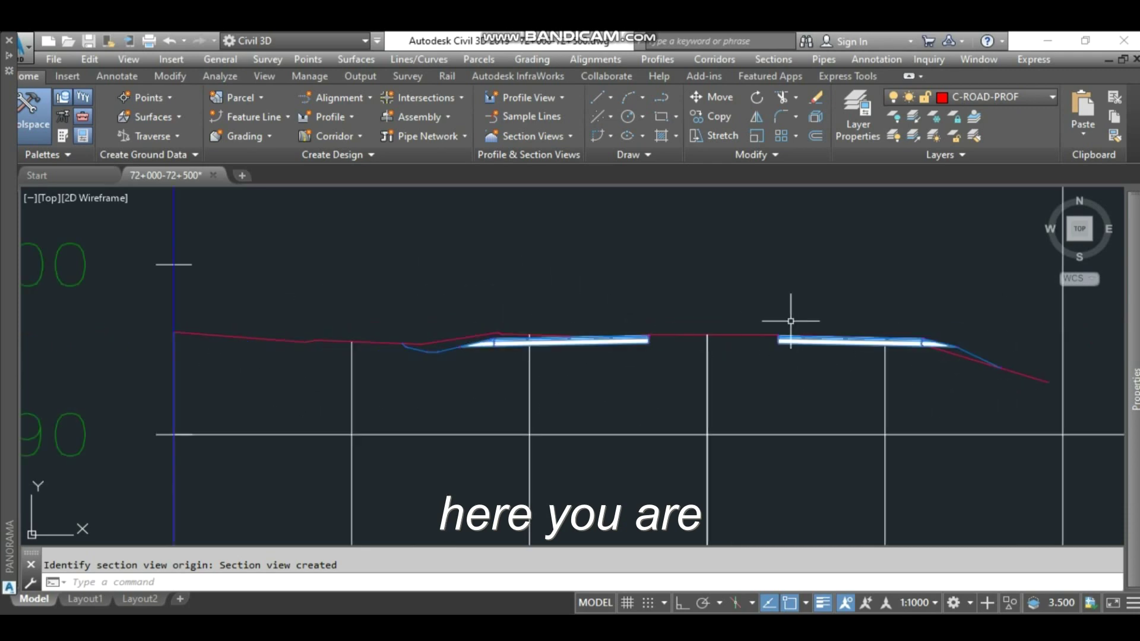
scroll(545, 323, "down", 7)
scroll(912, 326, "up", 8)
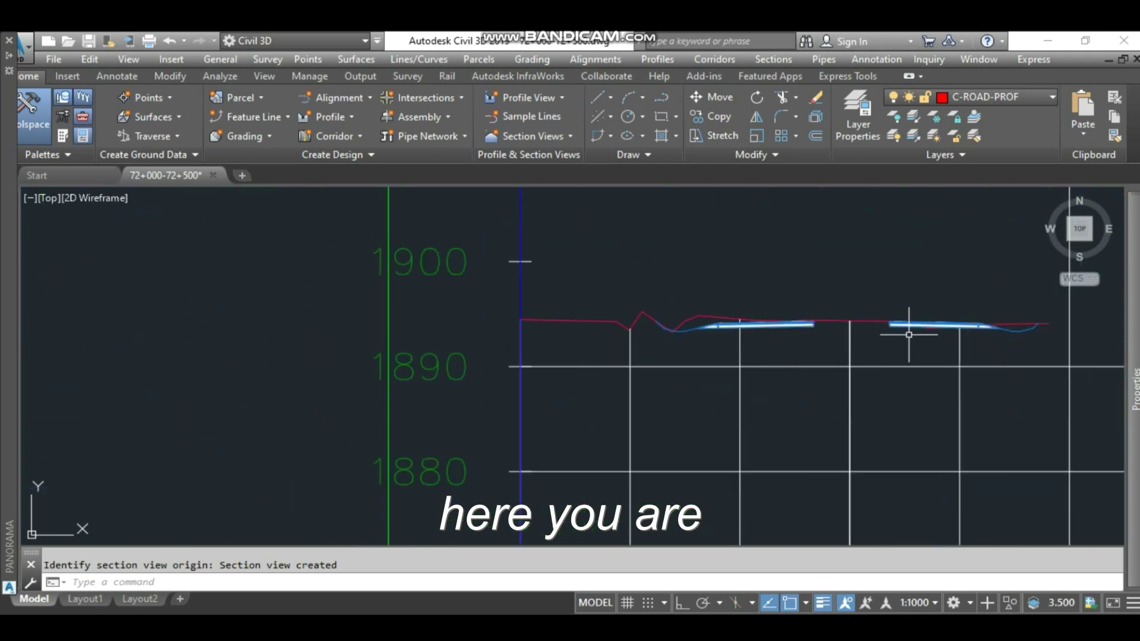
scroll(465, 323, "down", 4)
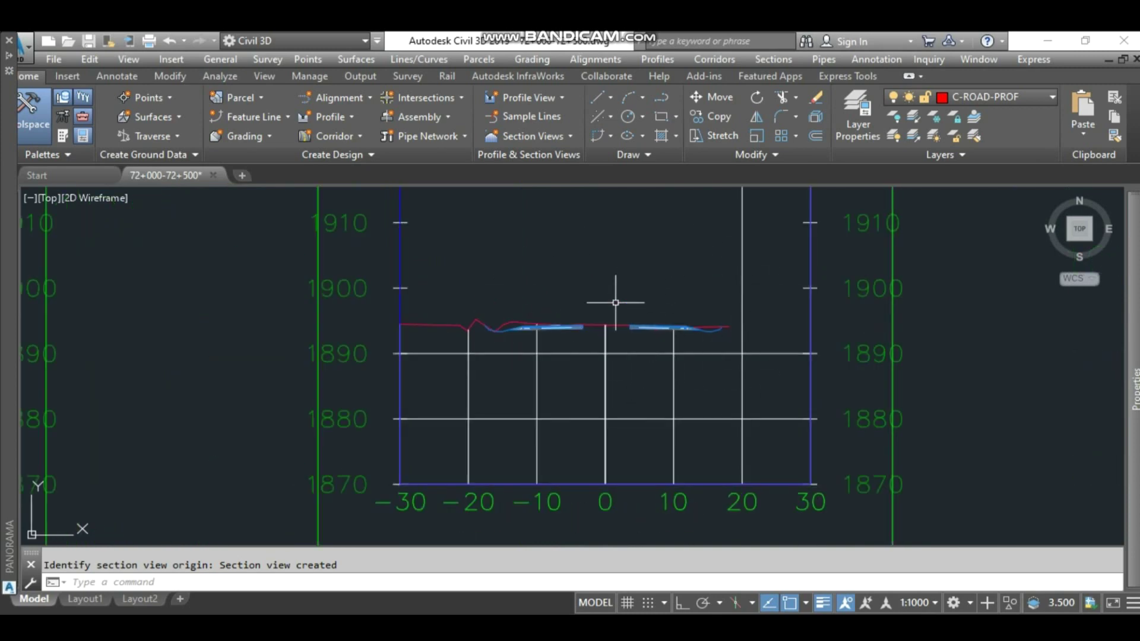
mouse_move(616, 302)
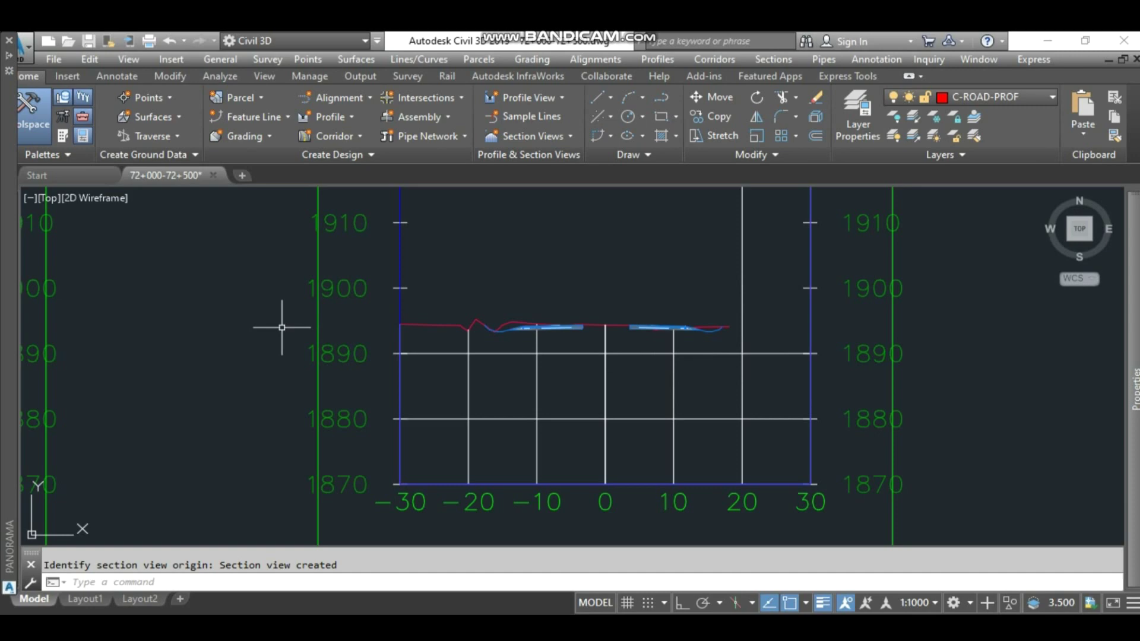